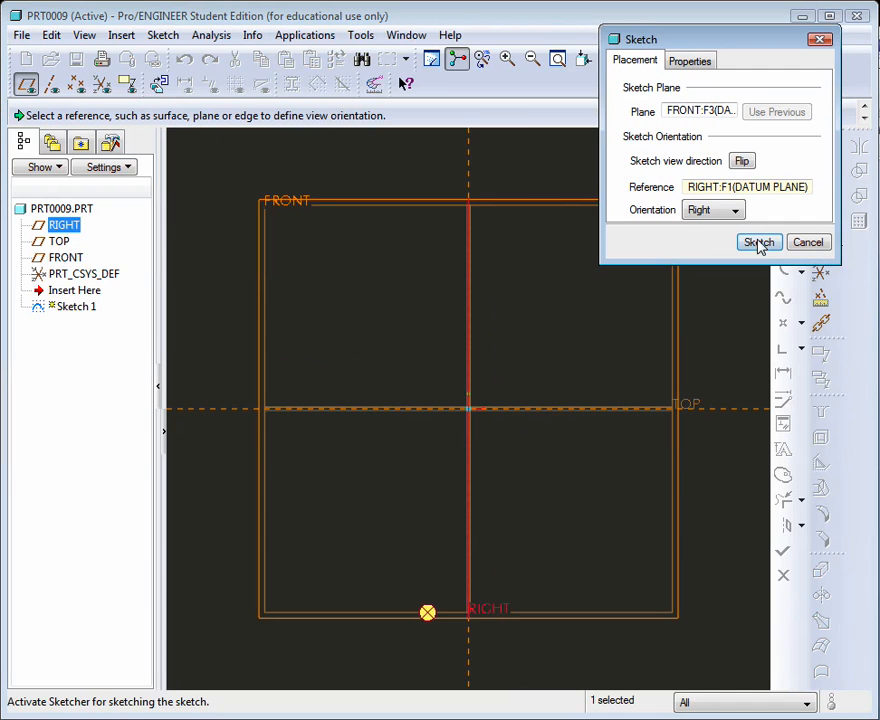
Open the sketch on the FRONT plane and draw a closed five-line profile from the origin, about 16 high with a 5-wide top and cut-off upper-left corner
left_click(760, 245)
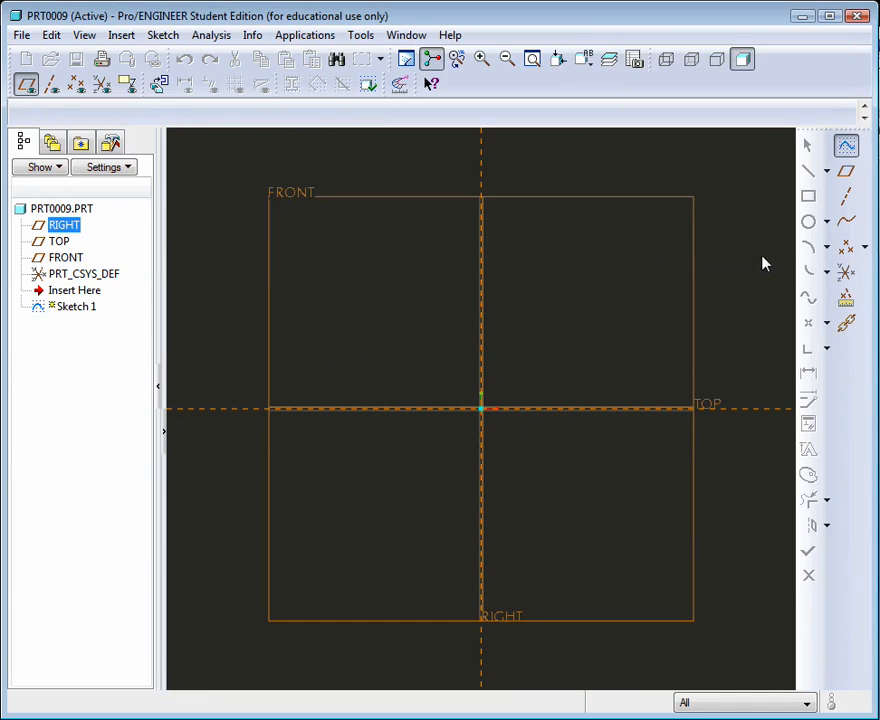
left_click(808, 172)
scroll(472, 400, "down", 4)
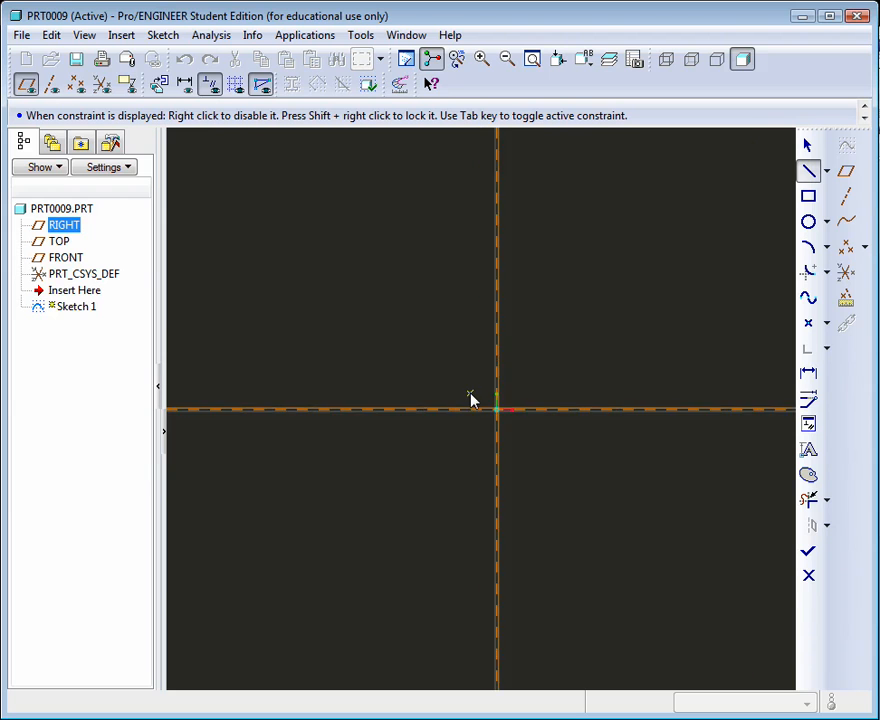
scroll(472, 400, "down", 3)
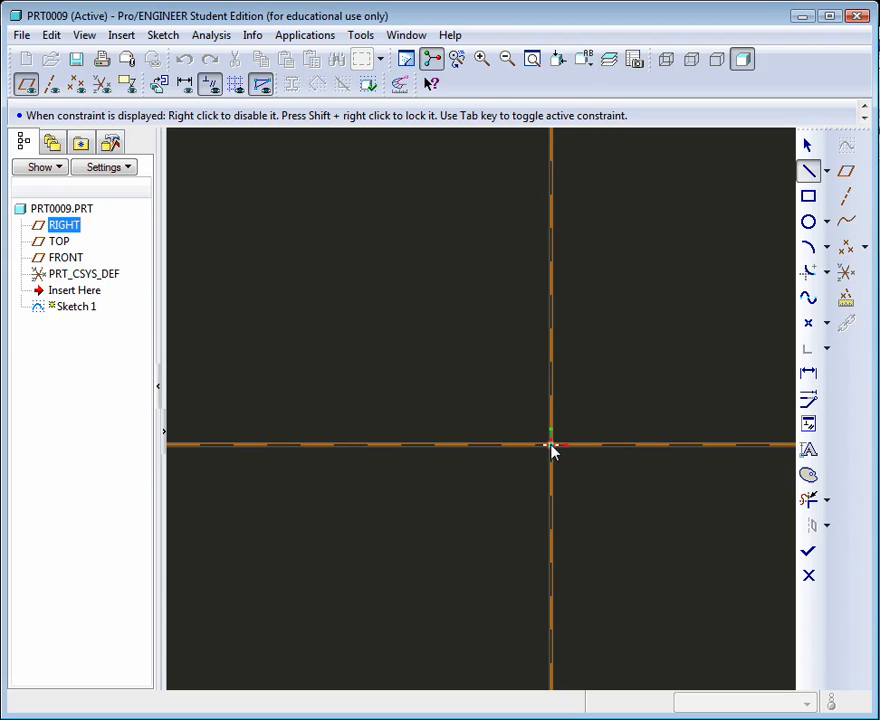
left_click(551, 444)
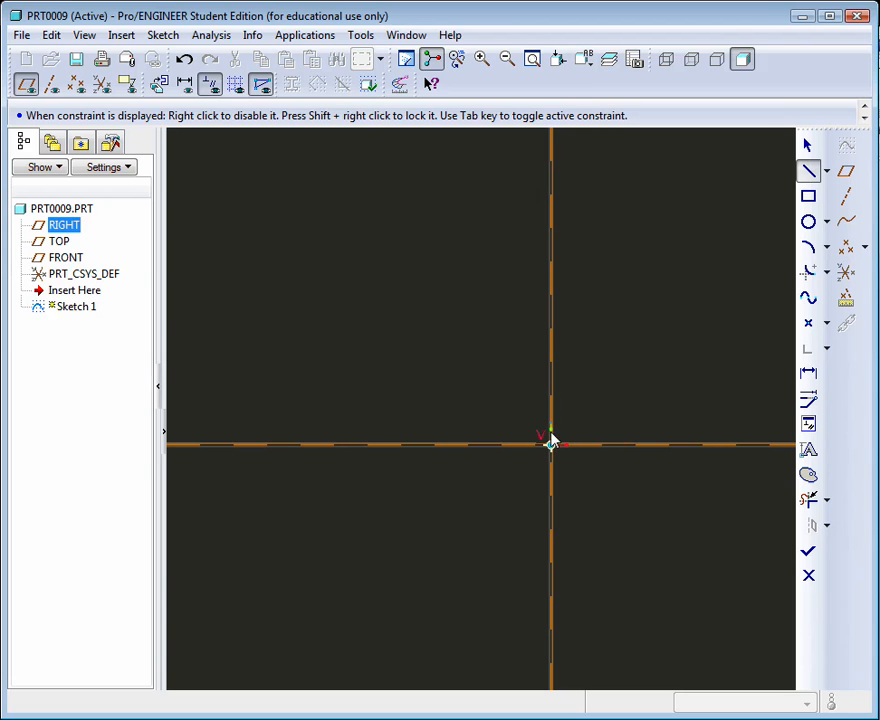
left_click(548, 367)
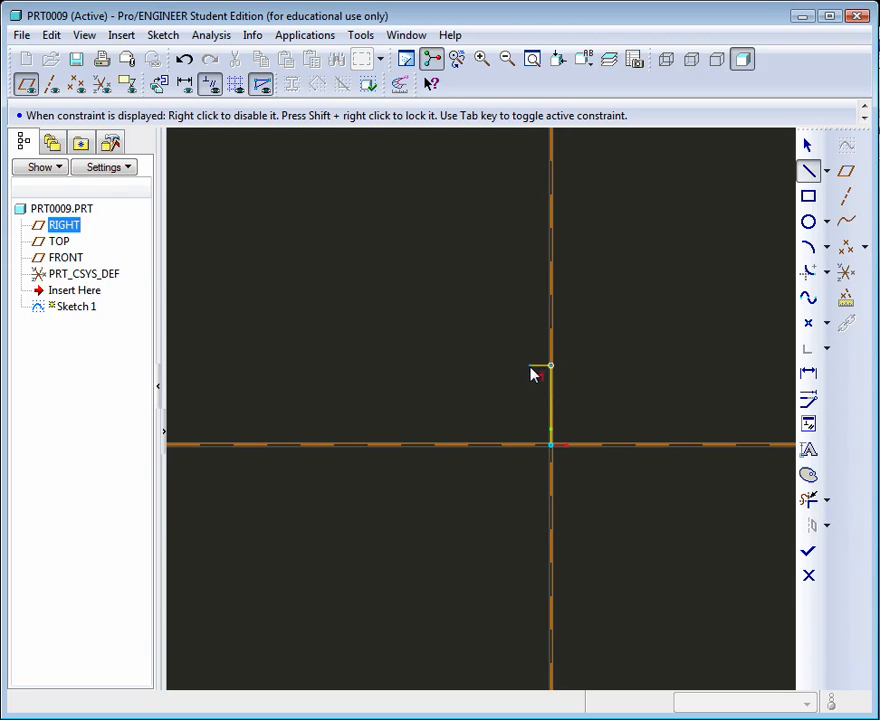
scroll(530, 373, "up", 5)
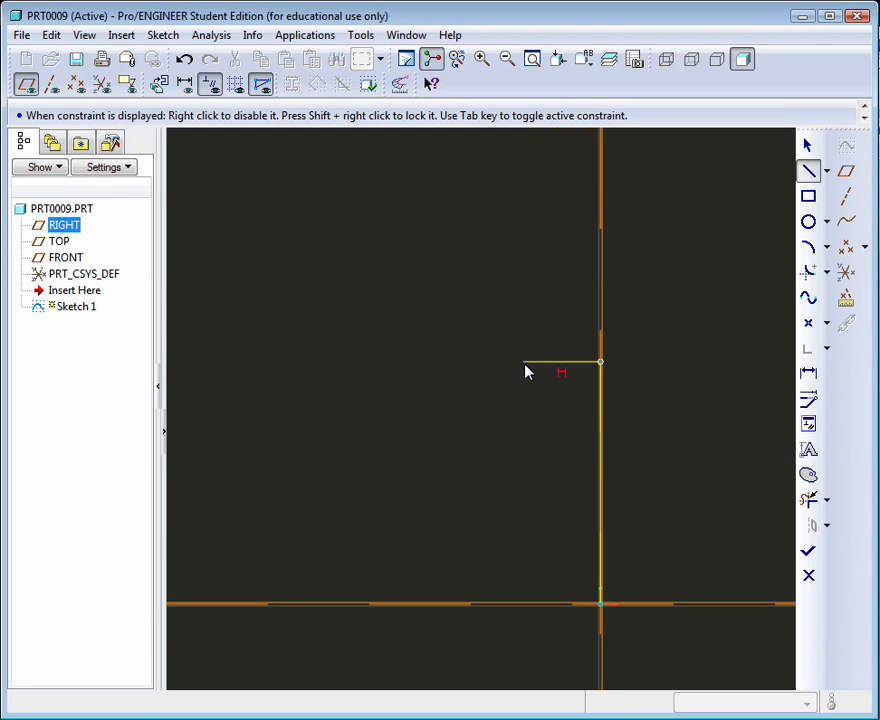
left_click(525, 366)
left_click(499, 397)
left_click(500, 604)
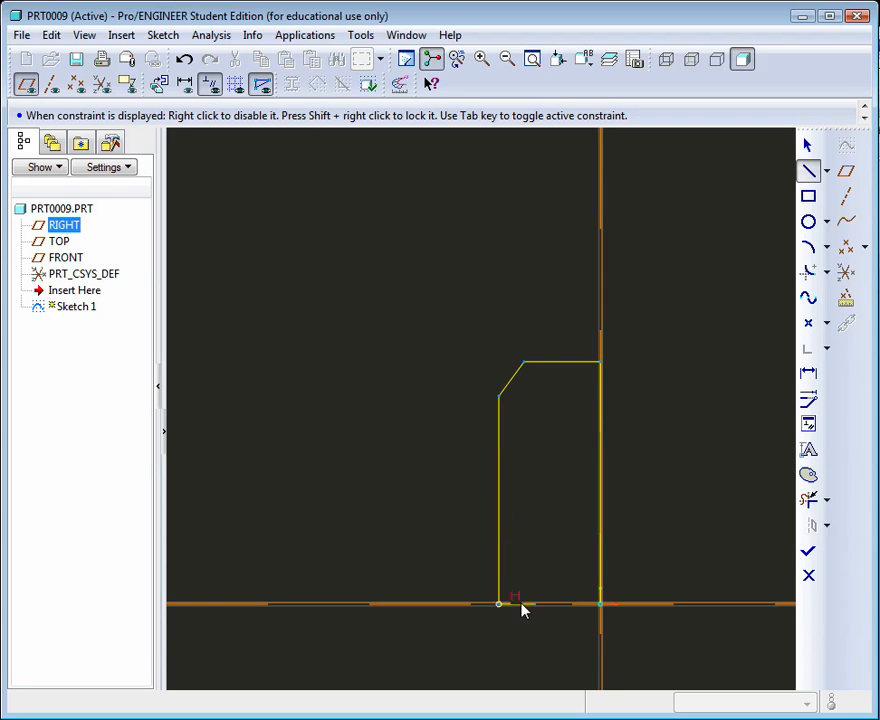
left_click(600, 606)
middle_click(668, 536)
Sketch a circle about 7.5 in diameter in the lower half of the profile, overlapping its left edge
left_click(810, 226)
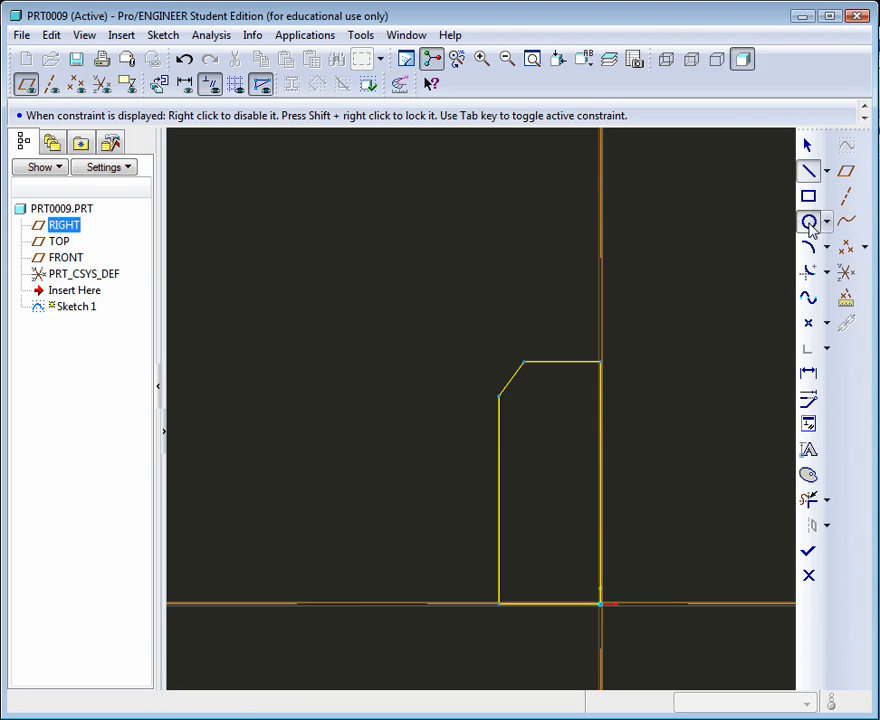
left_click(533, 523)
left_click(477, 524)
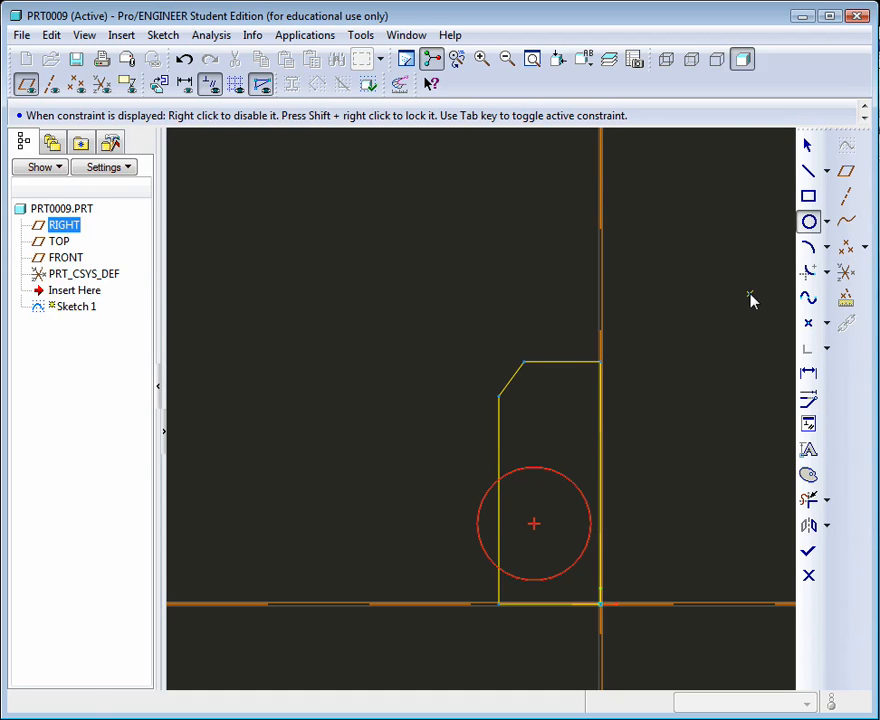
left_click(810, 146)
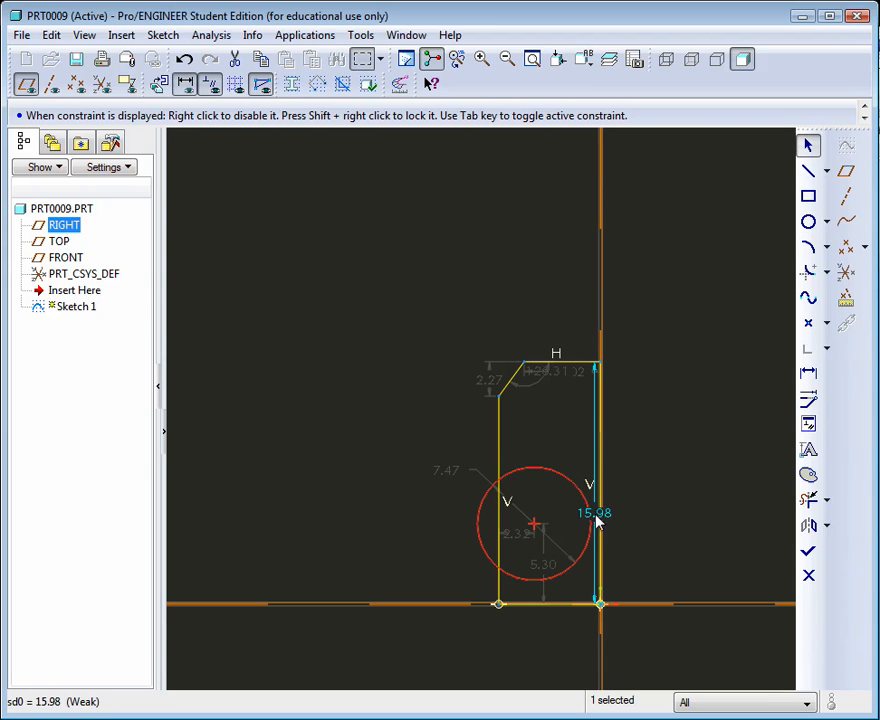
Spread the profile's and circle's dimensions out clear of the sketch geometry for readability
left_click_drag(597, 515, 676, 505)
left_click_drag(458, 480, 388, 482)
left_click_drag(516, 533, 422, 560)
left_click_drag(492, 386, 436, 389)
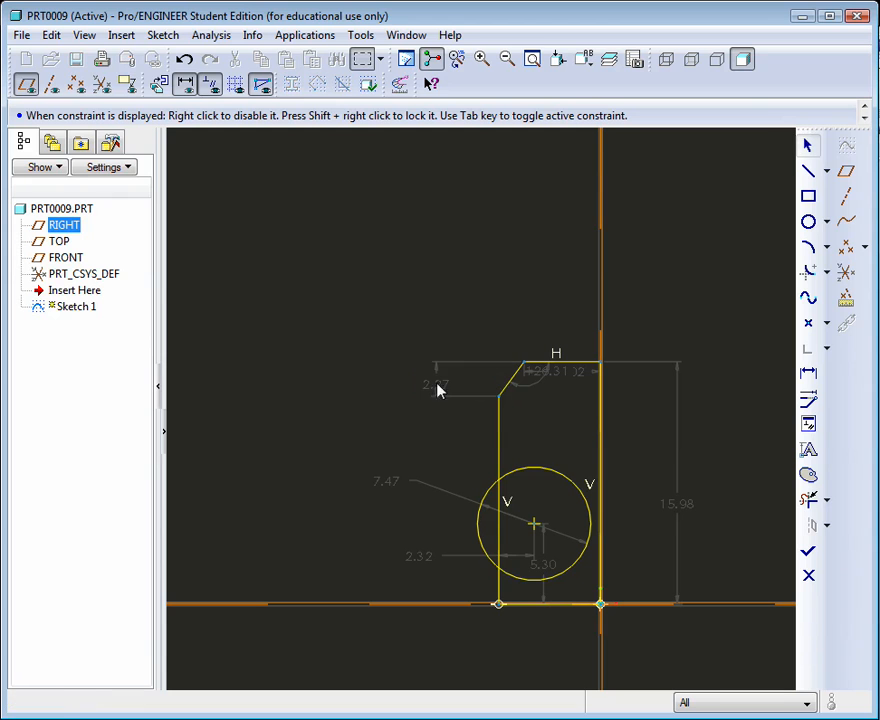
left_click_drag(544, 379, 577, 330)
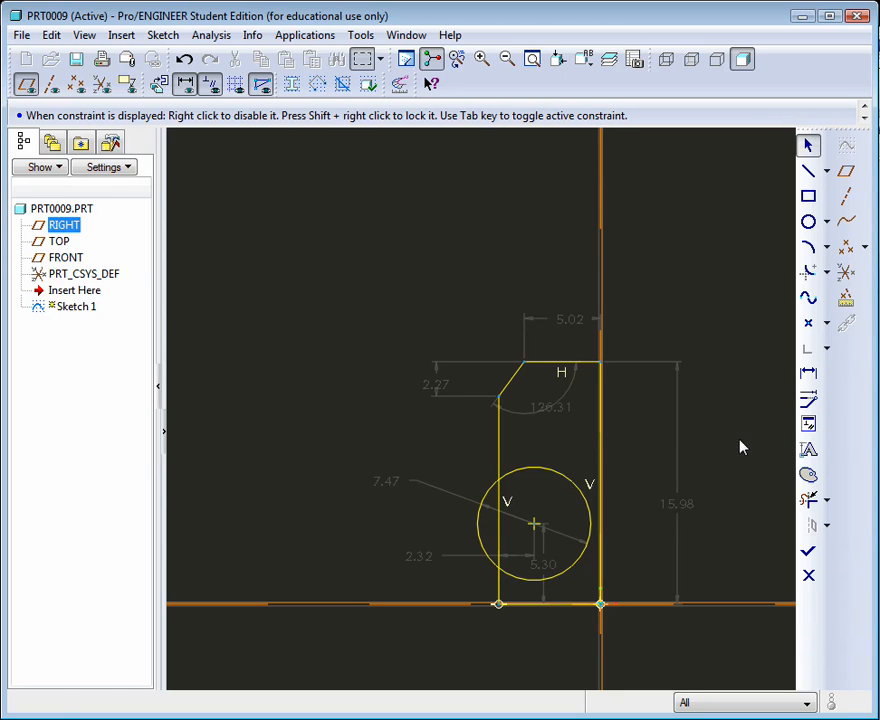
Set the profile's overall height to 3 and the circle's diameter to 1
double_click(679, 510)
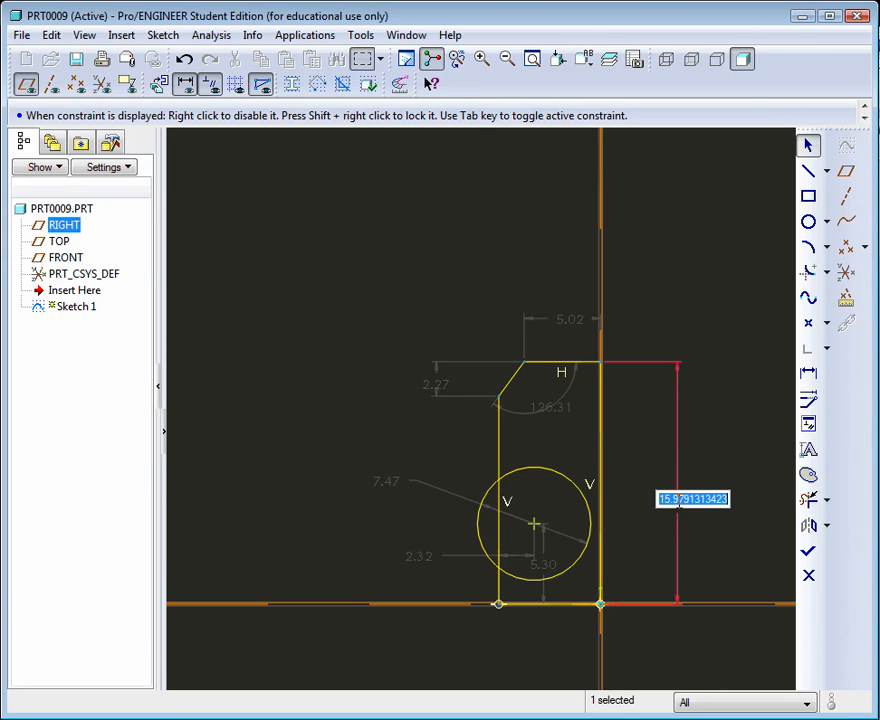
type("3")
key("Return")
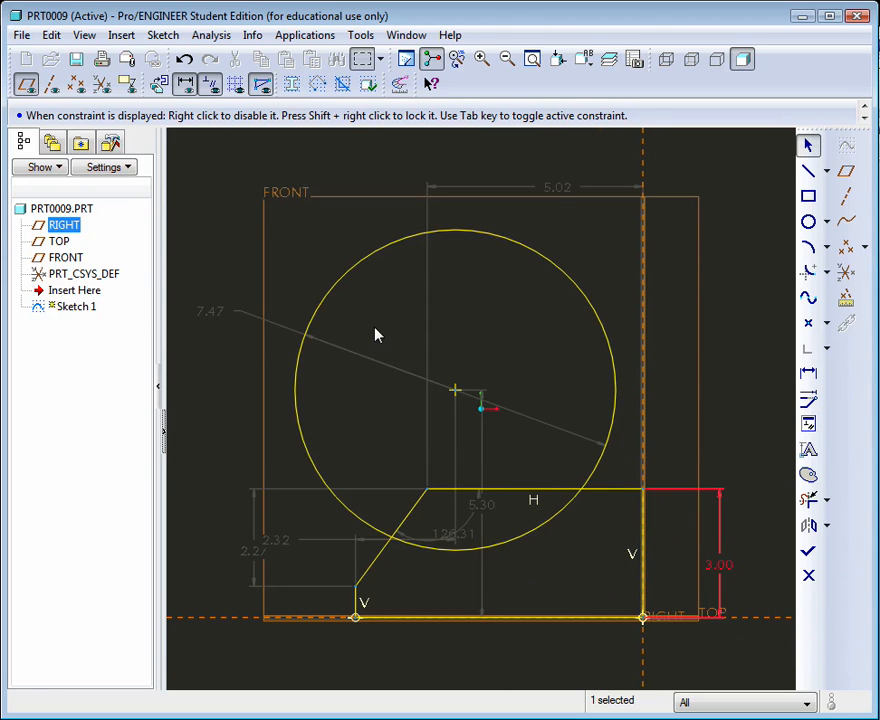
double_click(212, 316)
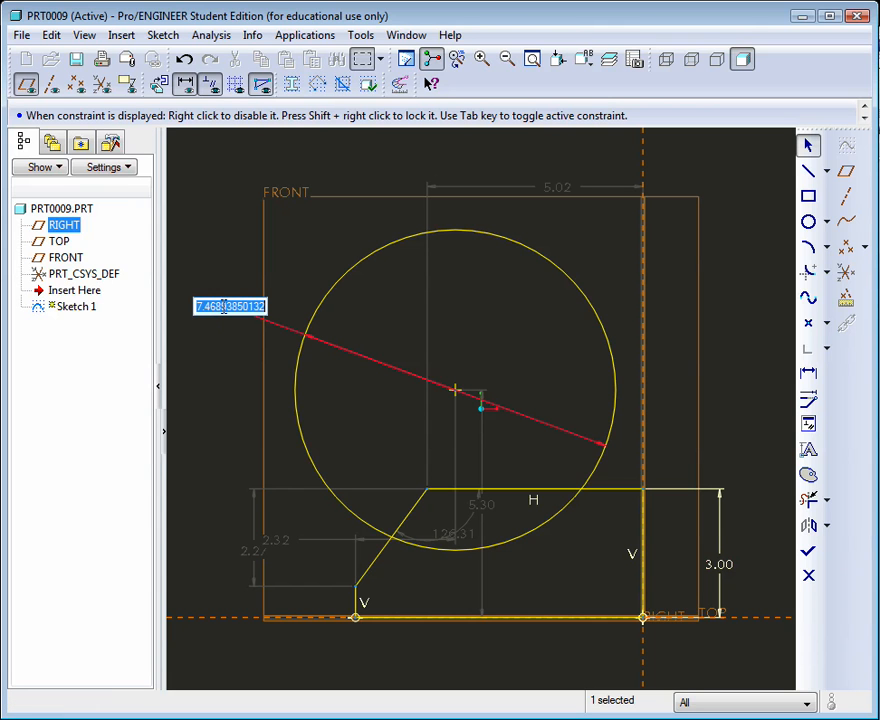
type("1")
key("Return")
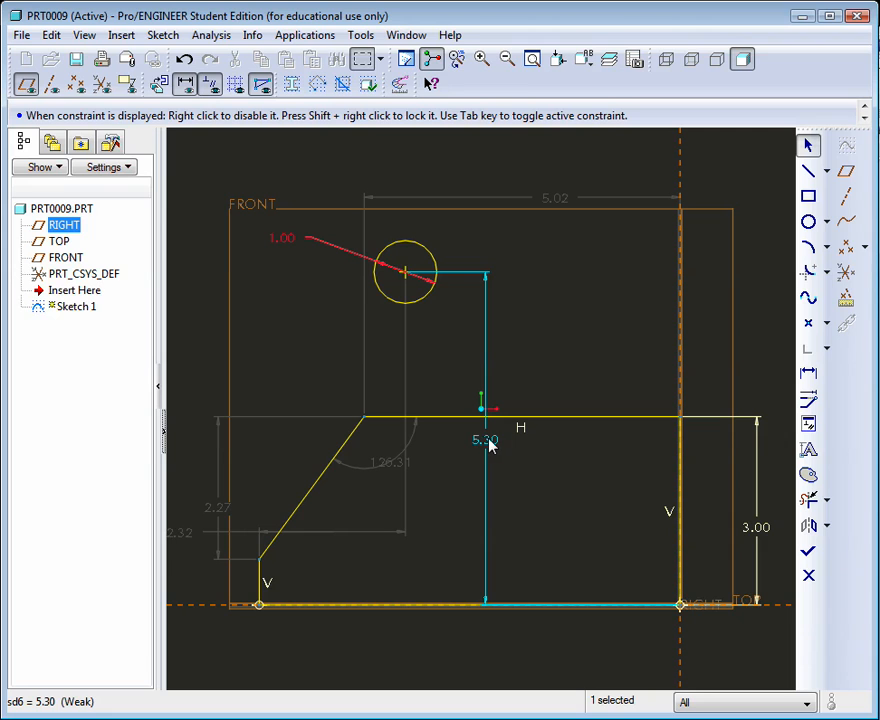
Set the circle centre's height above the base to 1.68 and the top edge's length to 0.75
double_click(487, 443)
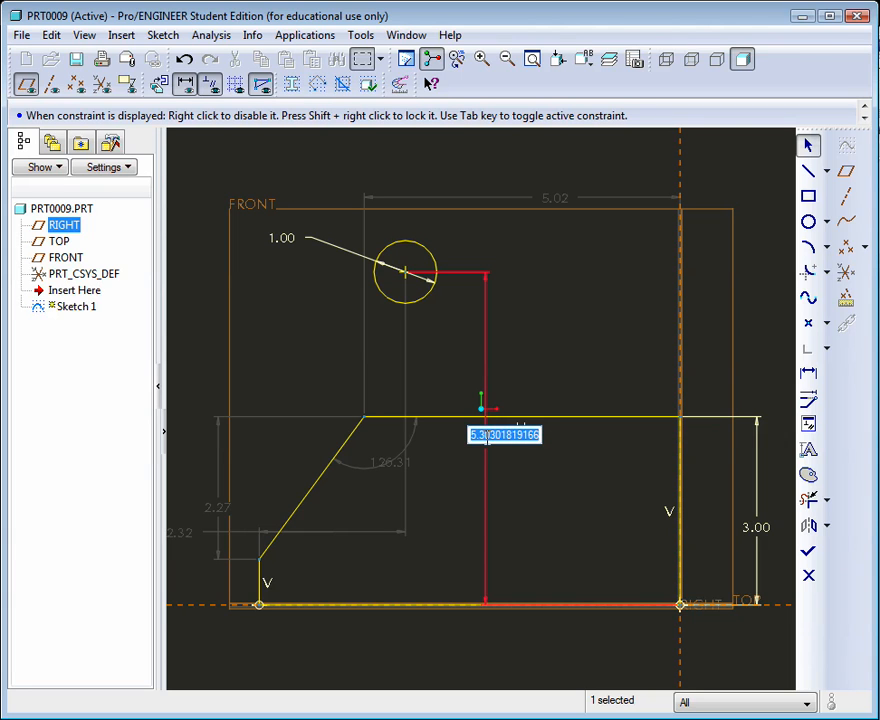
type("1.68")
key("Return")
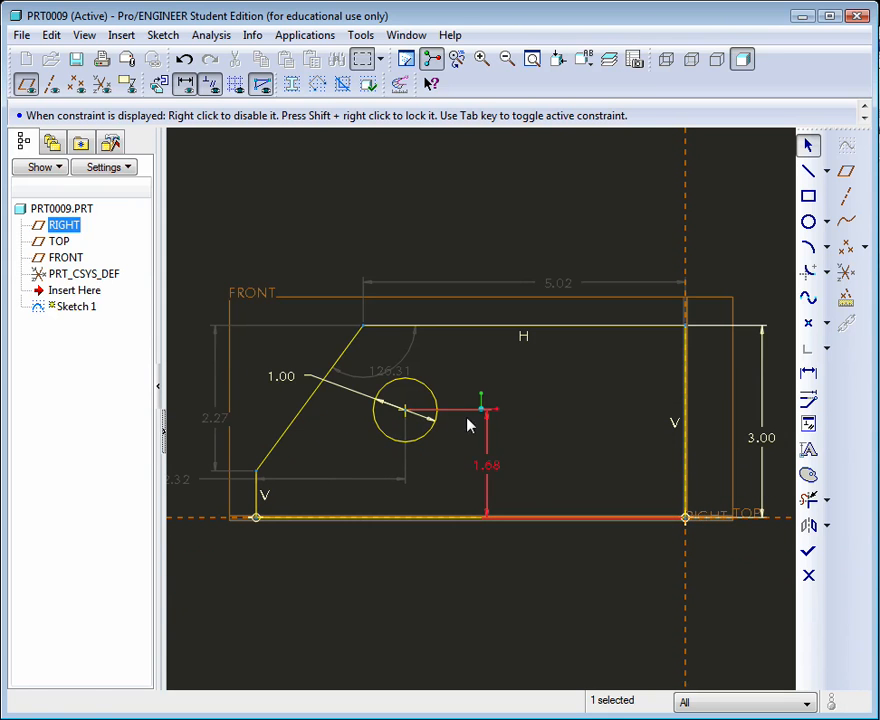
double_click(560, 285)
key("BackSpace")
type("7")
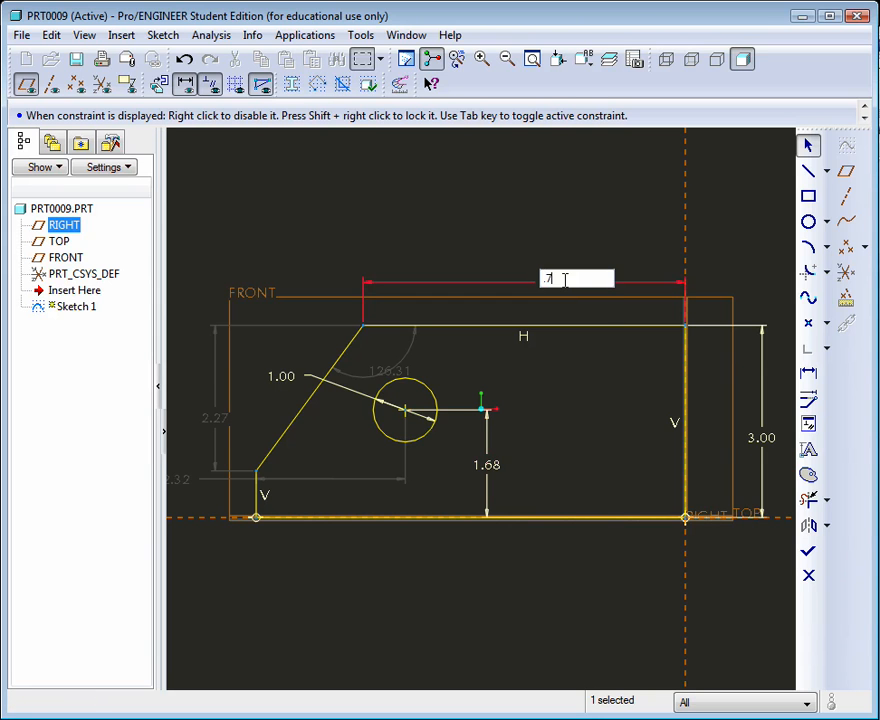
type("5")
key("Return")
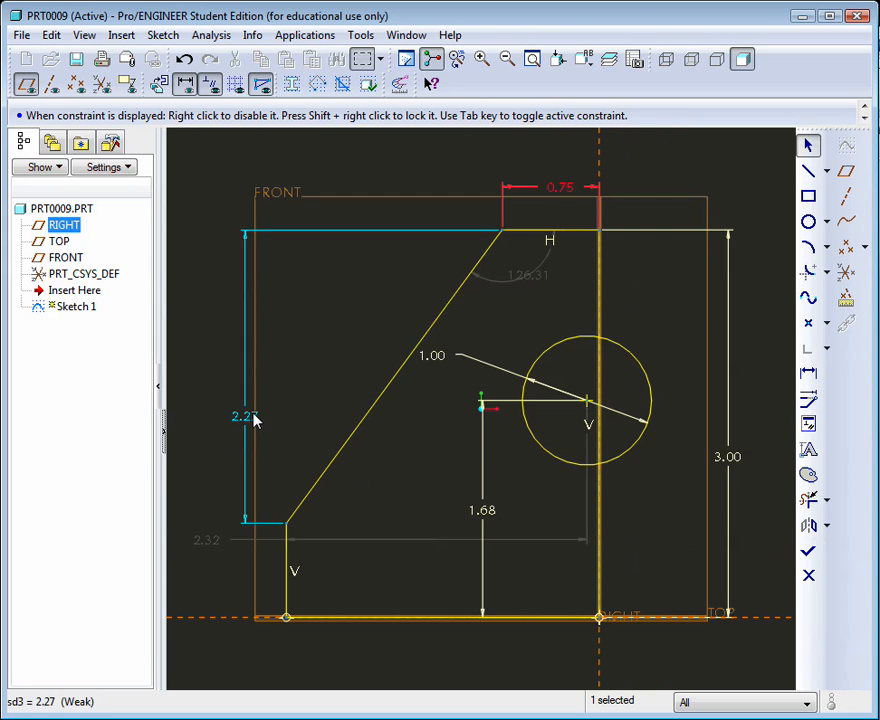
Reposition the slanted edge's height and the circle's horizontal dimensions, and add an angle dimension between the slanted edge and the top edge's extension
left_click_drag(249, 417, 212, 418)
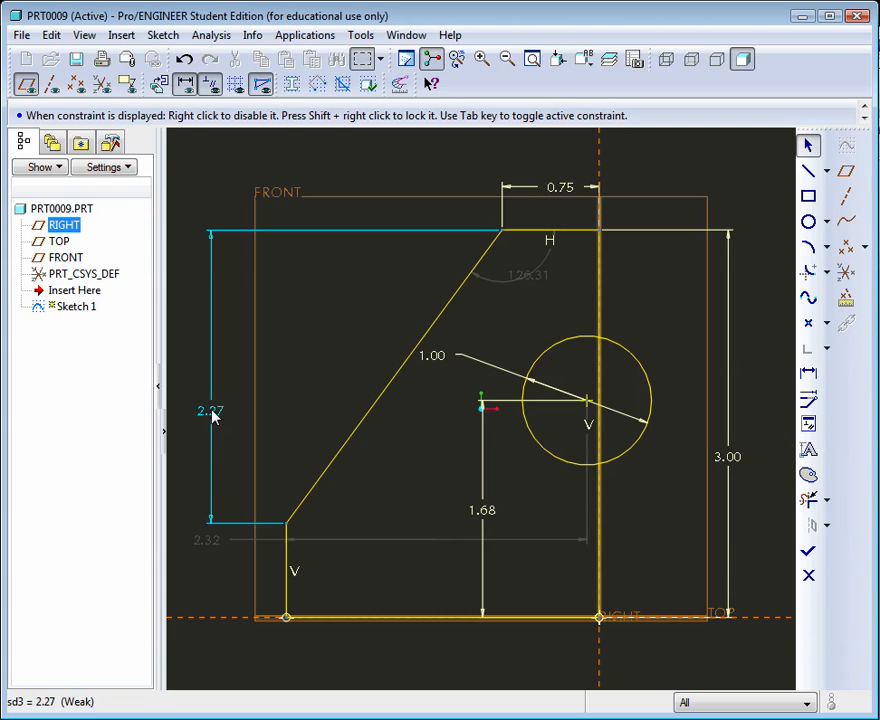
left_click_drag(210, 542, 414, 566)
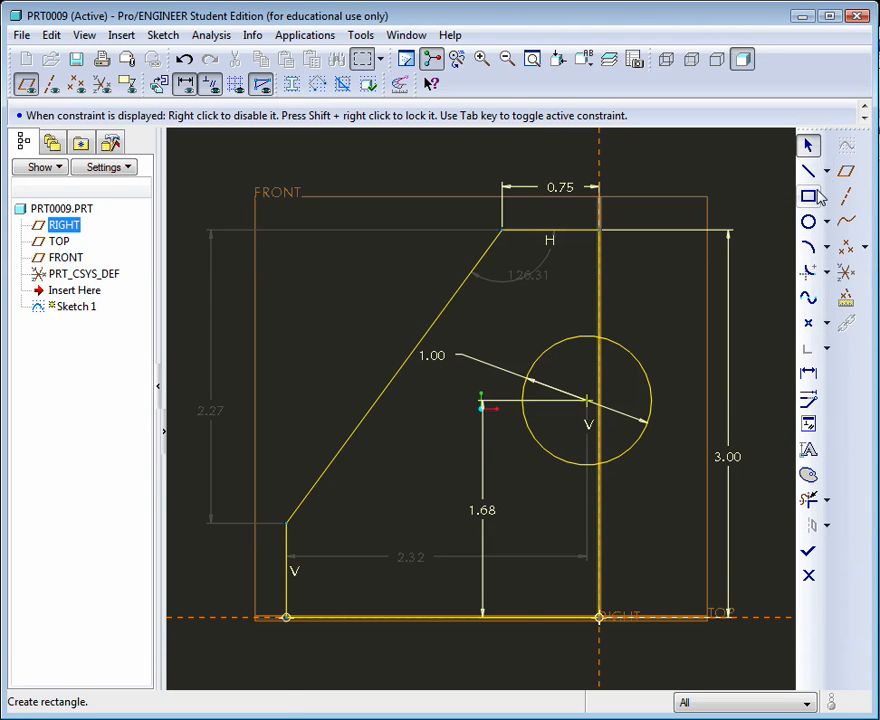
left_click(809, 373)
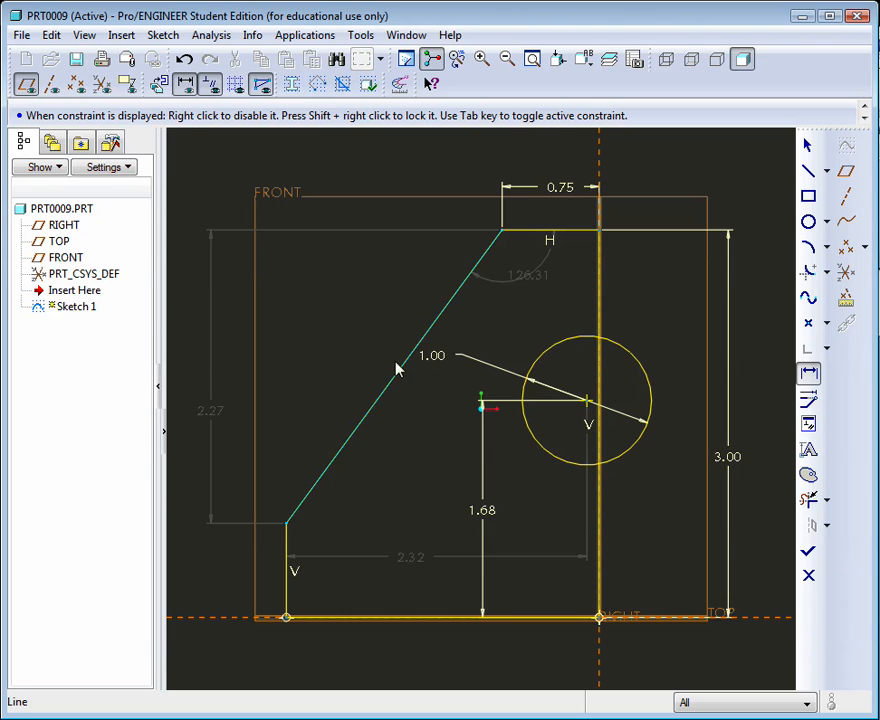
left_click(376, 406)
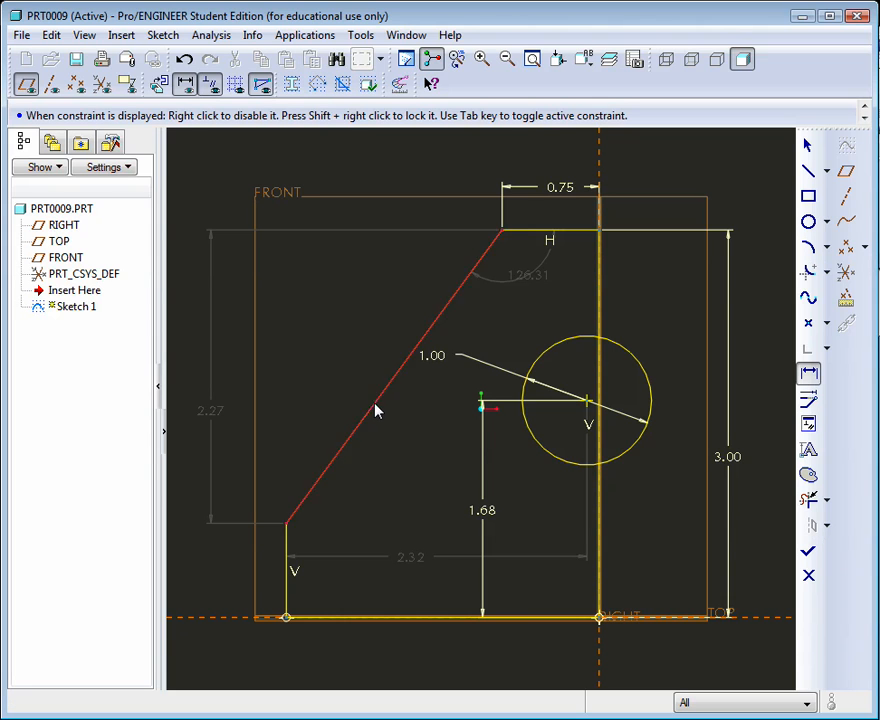
left_click(545, 233)
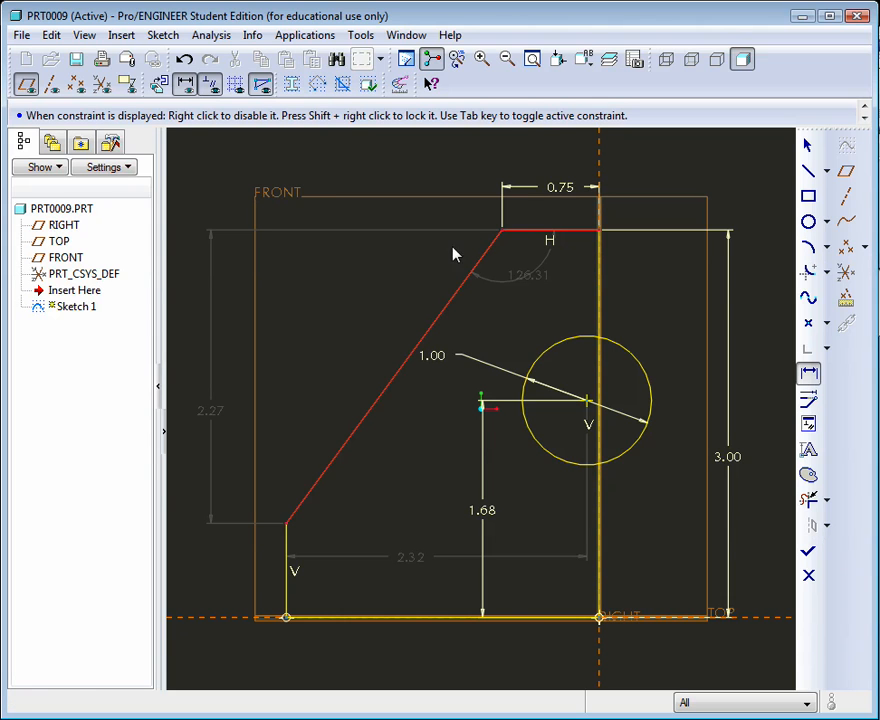
middle_click(366, 314)
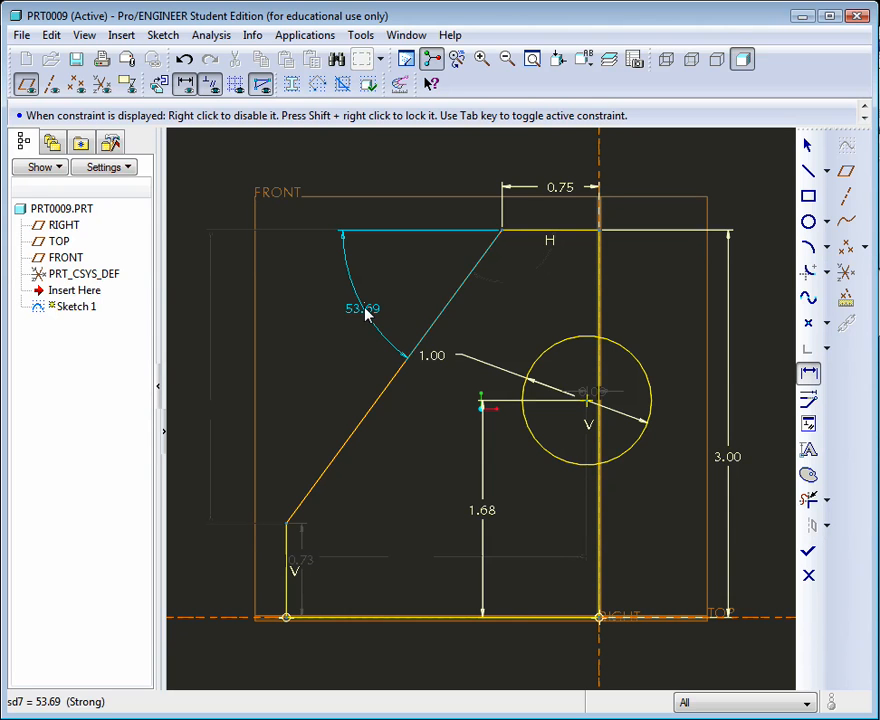
left_click(366, 314)
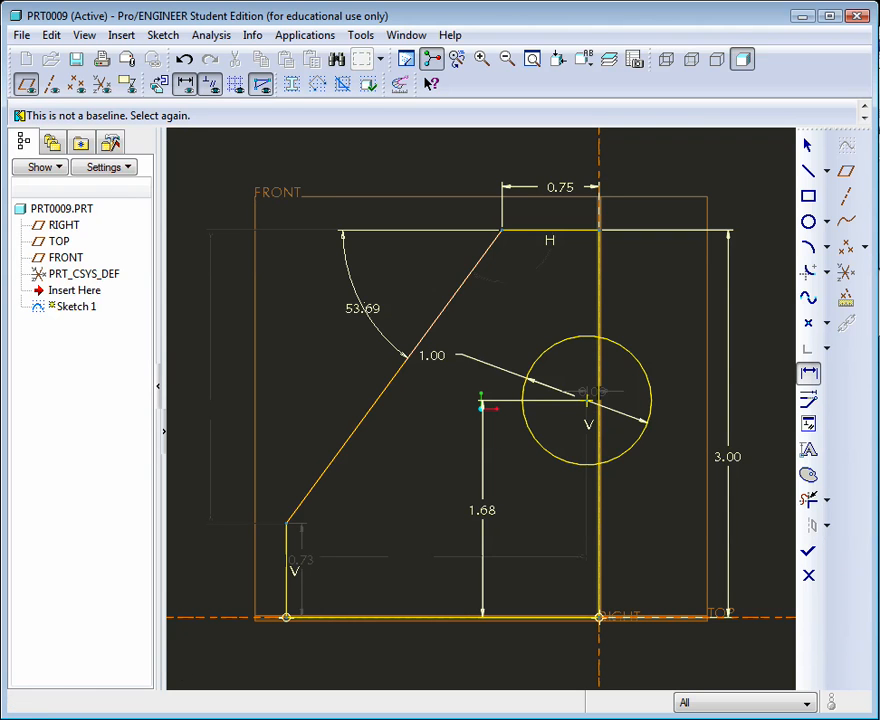
Dimension the profile's overall width between the short left edge and the right vertical edge, placed above the profile
left_click(289, 564)
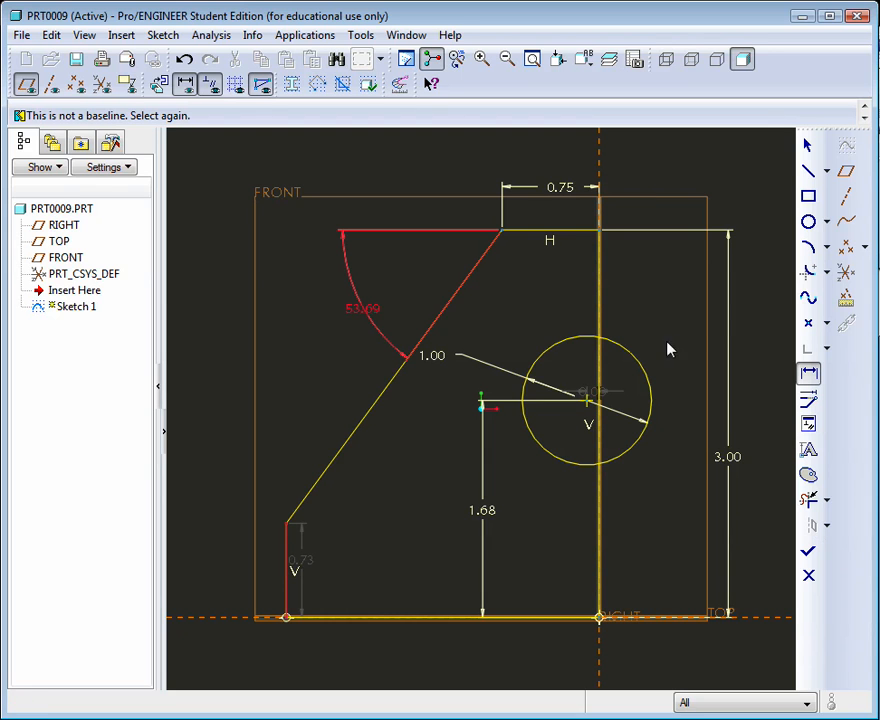
left_click(601, 310)
middle_click(446, 164)
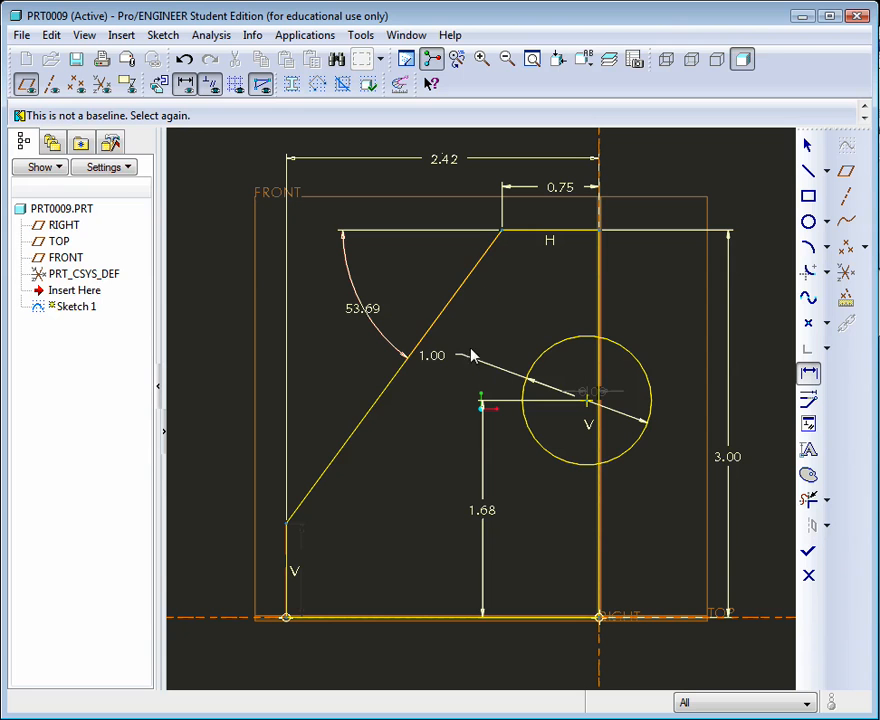
Try to dimension the slanted edge's length, and delete that dimension to resolve the sketch conflict
left_click(375, 408)
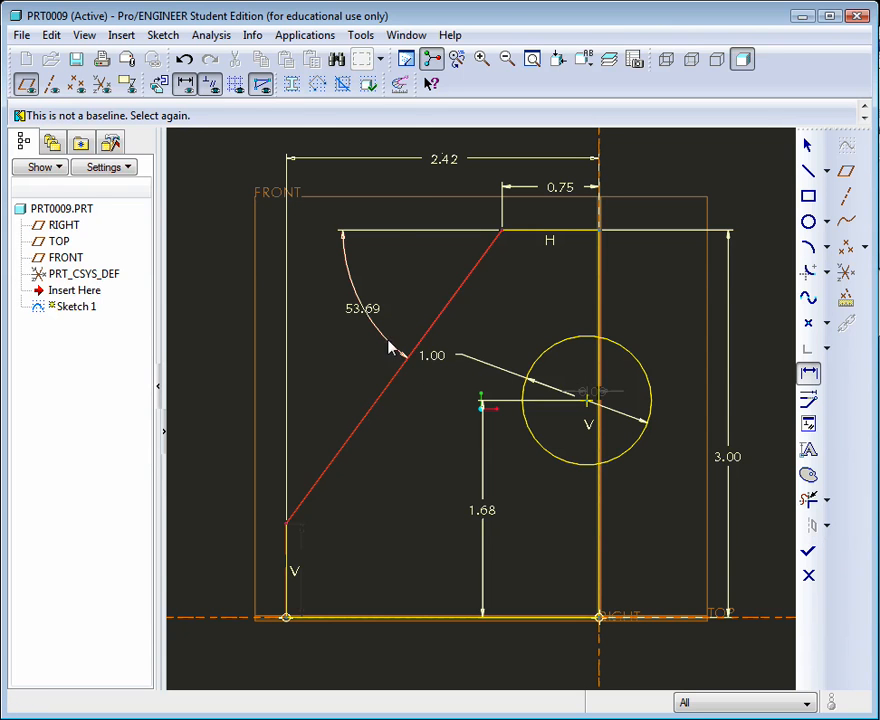
middle_click(390, 191)
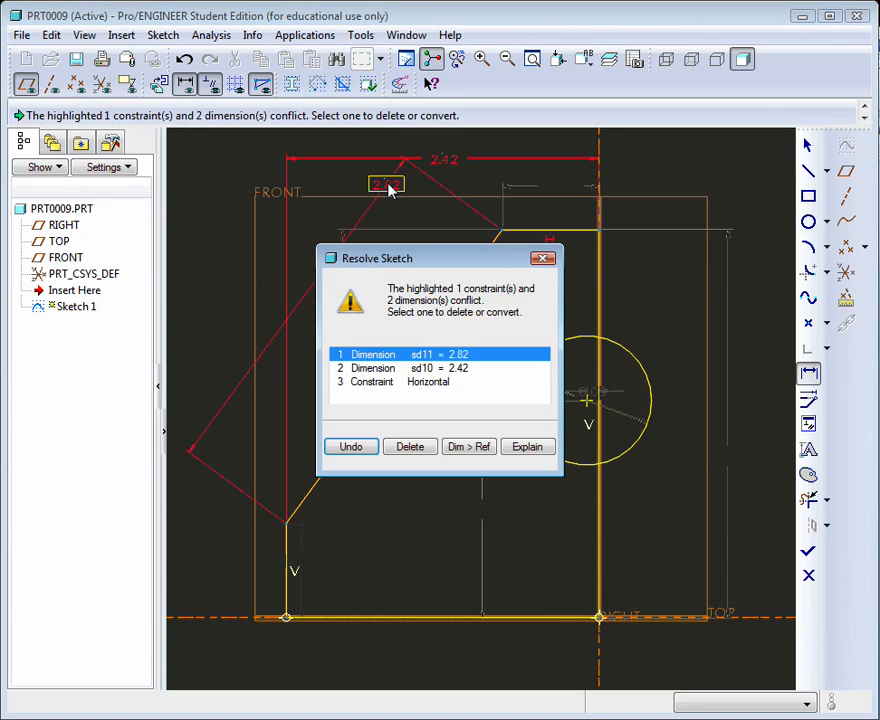
left_click(405, 455)
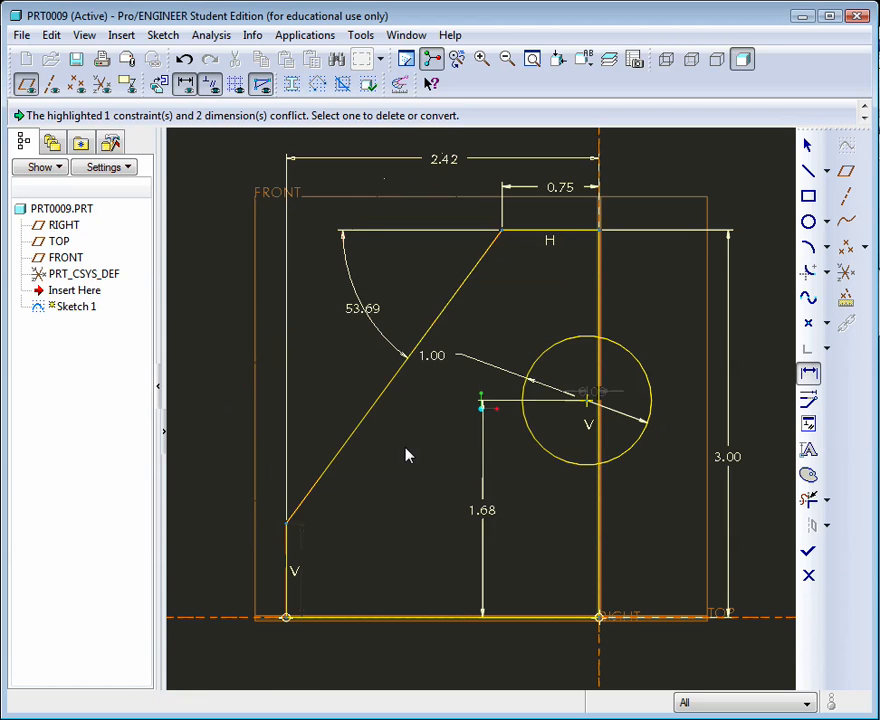
Try to dimension the horizontal distance between the short left edge and the slanted edge's upper end, and delete that conflicting dimension
left_click(289, 566)
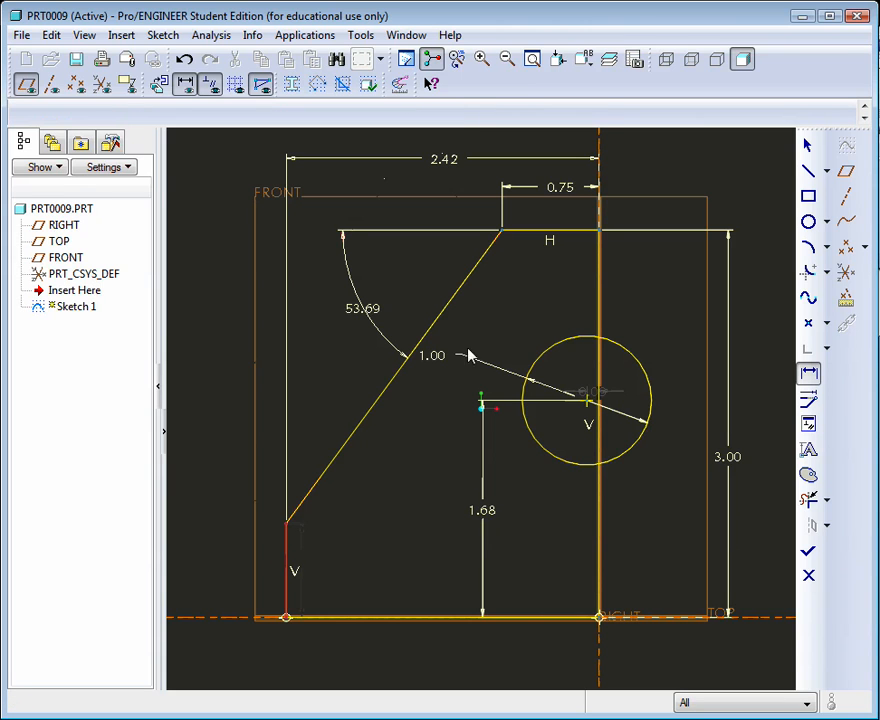
left_click(504, 236)
middle_click(408, 188)
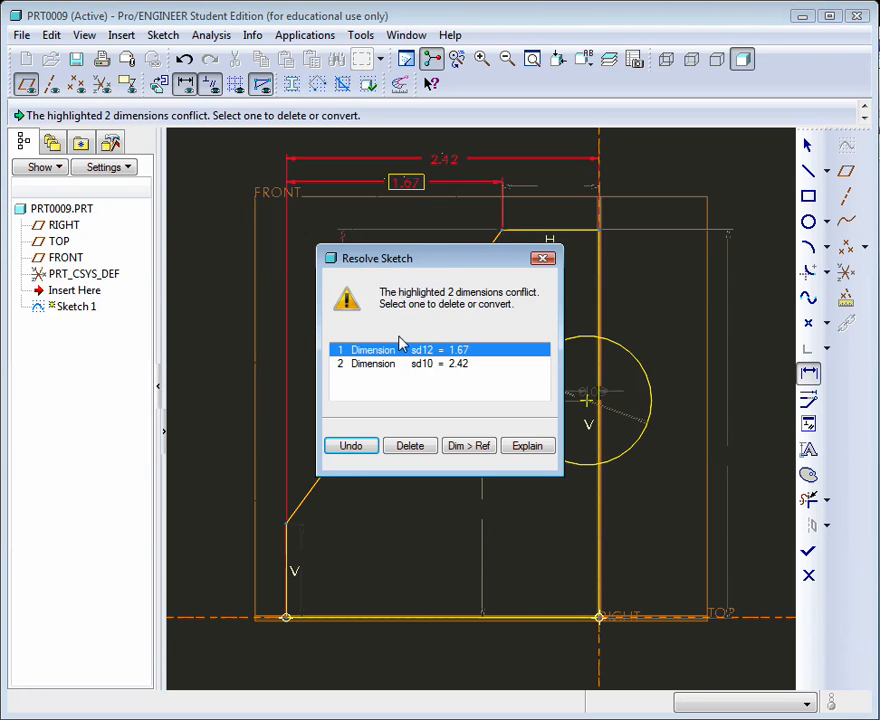
mouse_move(428, 261)
left_mouse_down()
mouse_move(666, 385)
mouse_move(670, 412)
left_mouse_up()
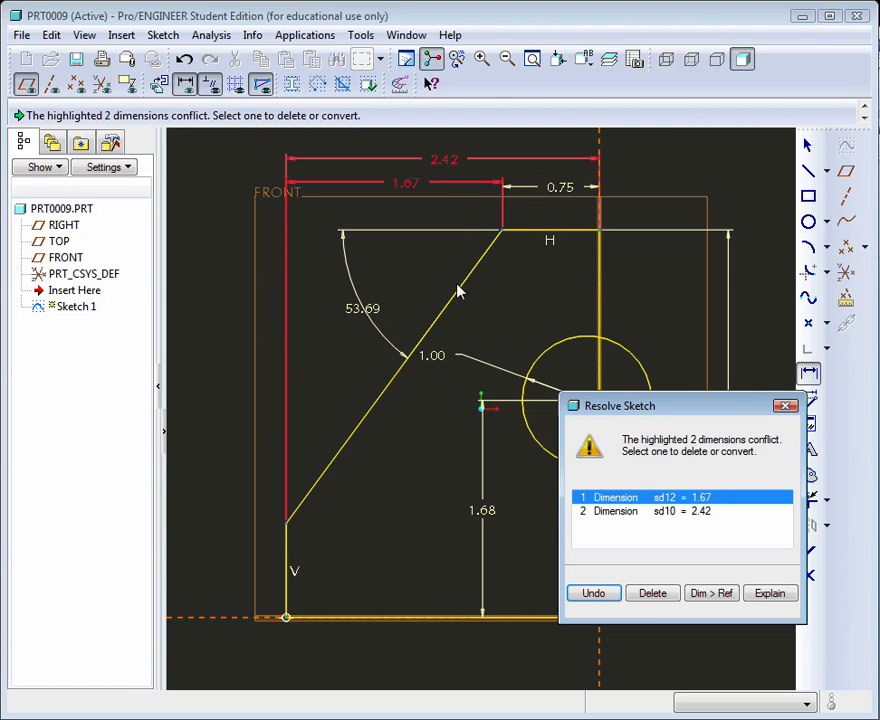
left_click(650, 513)
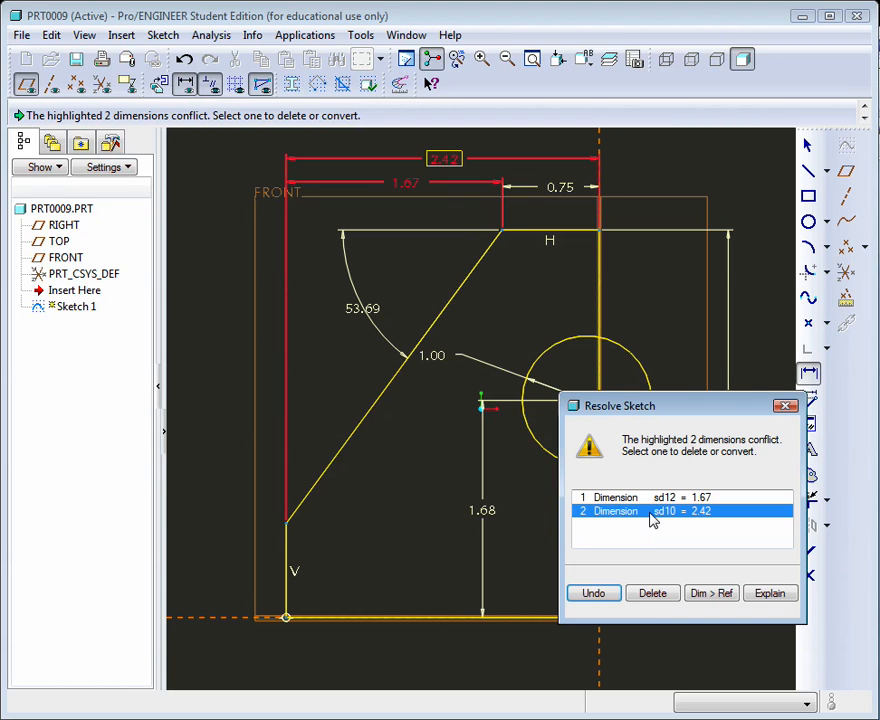
left_click(685, 497)
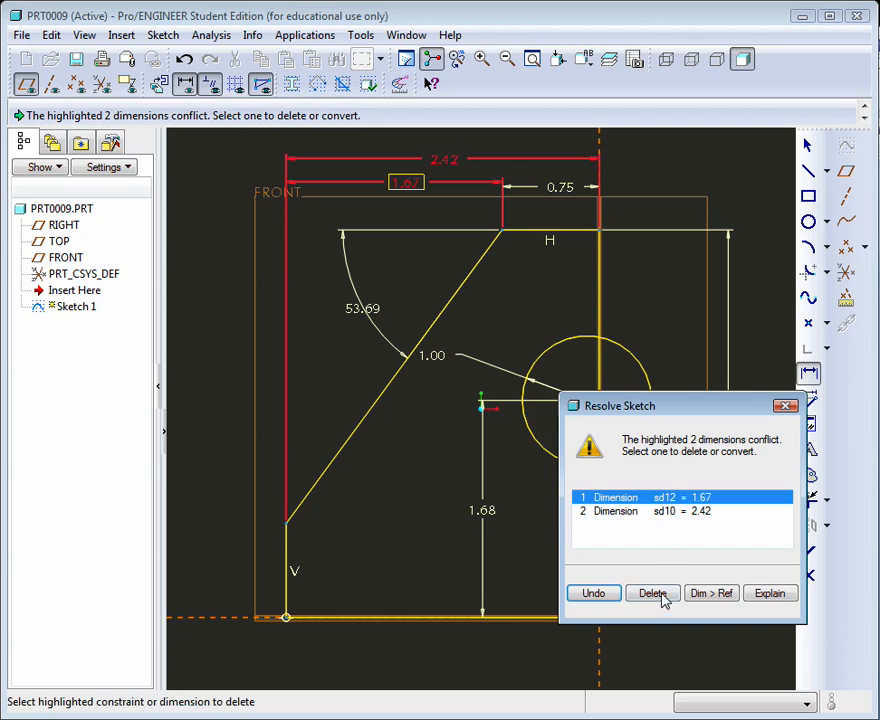
left_click(655, 598)
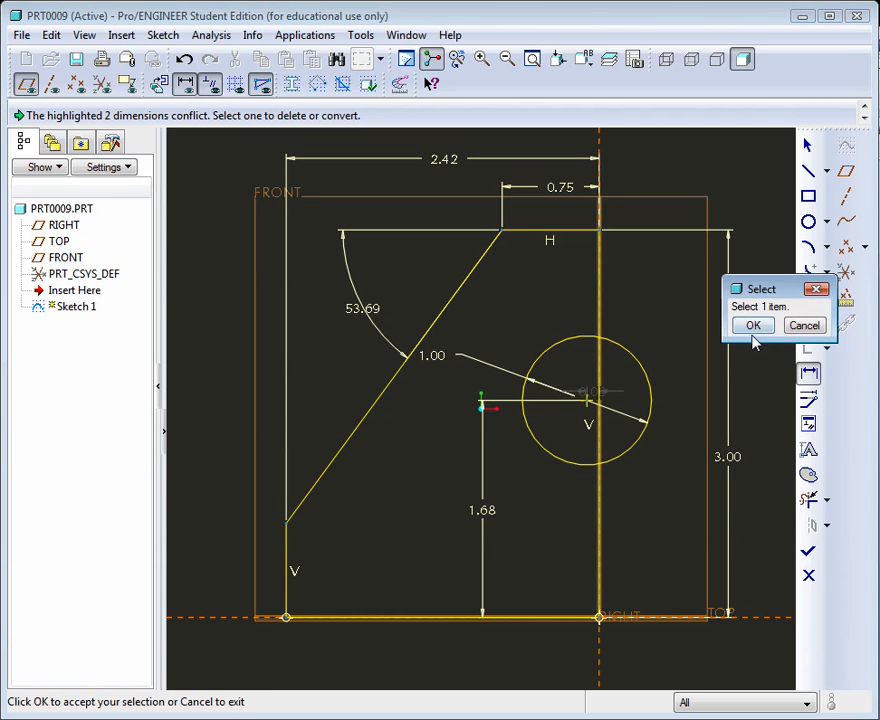
left_click(753, 326)
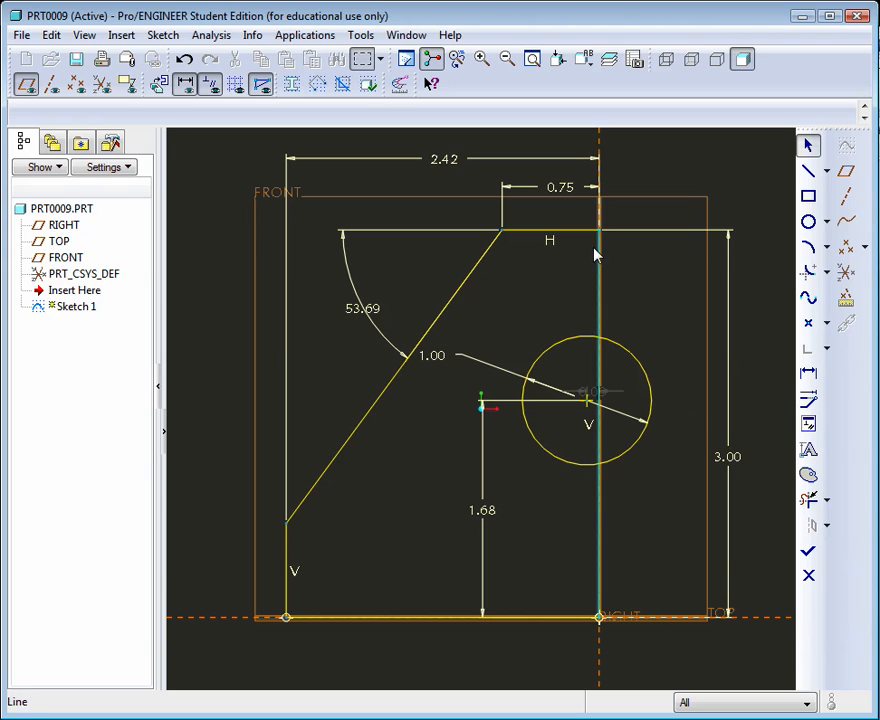
Set the profile's overall width to 1.00 and the angle between the slanted edge and the top edge's extension to 45 degrees
double_click(447, 163)
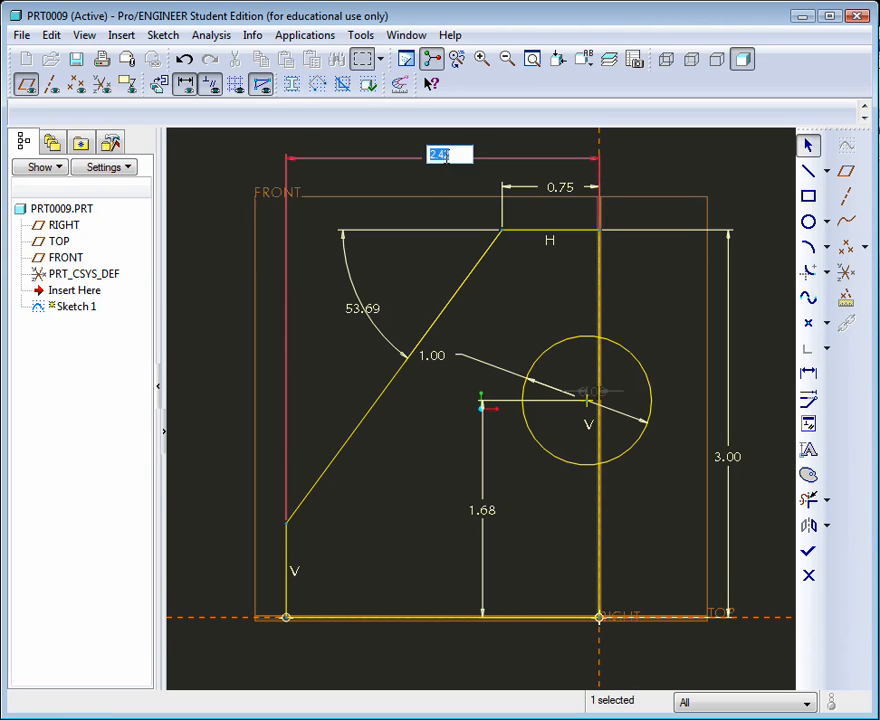
type("1")
key("Return")
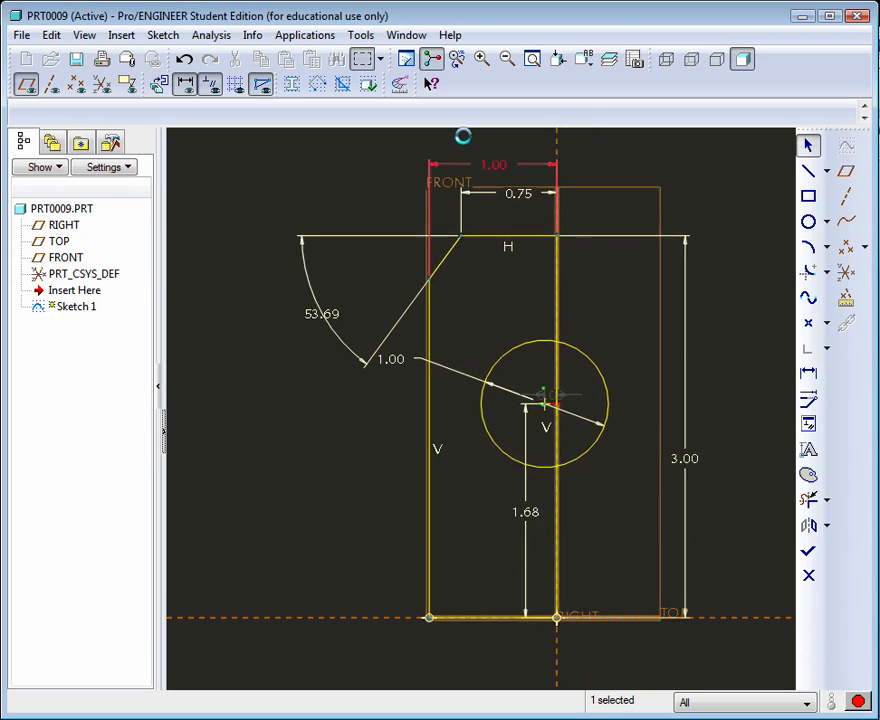
left_click_drag(252, 324, 296, 302)
double_click(292, 295)
type("45")
key("Return")
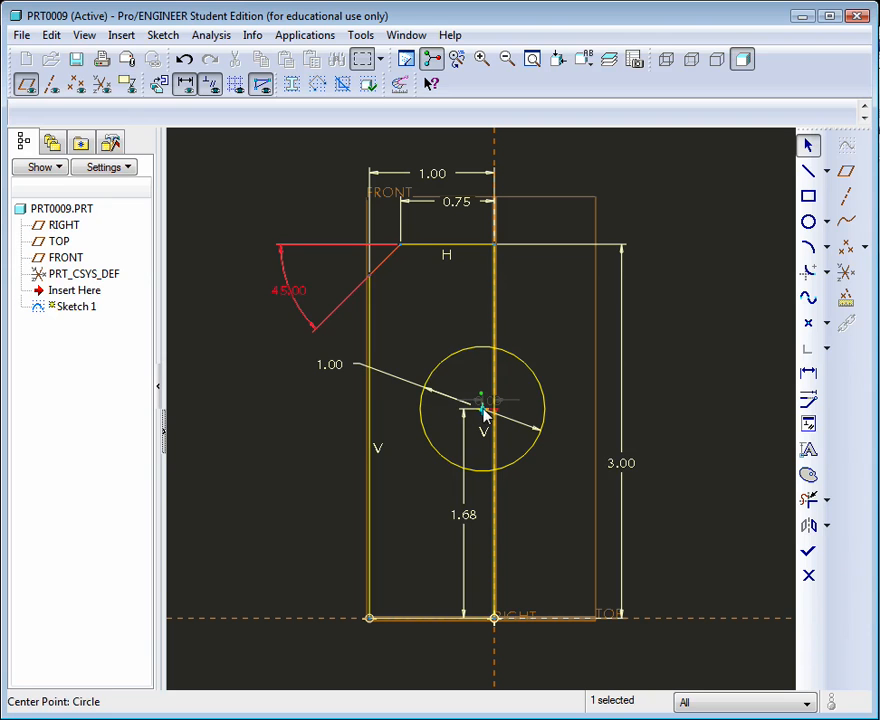
Set the circle centre's distance from the right vertical edge to 0.75, and move the height dimensions of the circle centre and profile outside the shape
left_click_drag(489, 401, 456, 330)
double_click(451, 318)
type(".75")
key("Return")
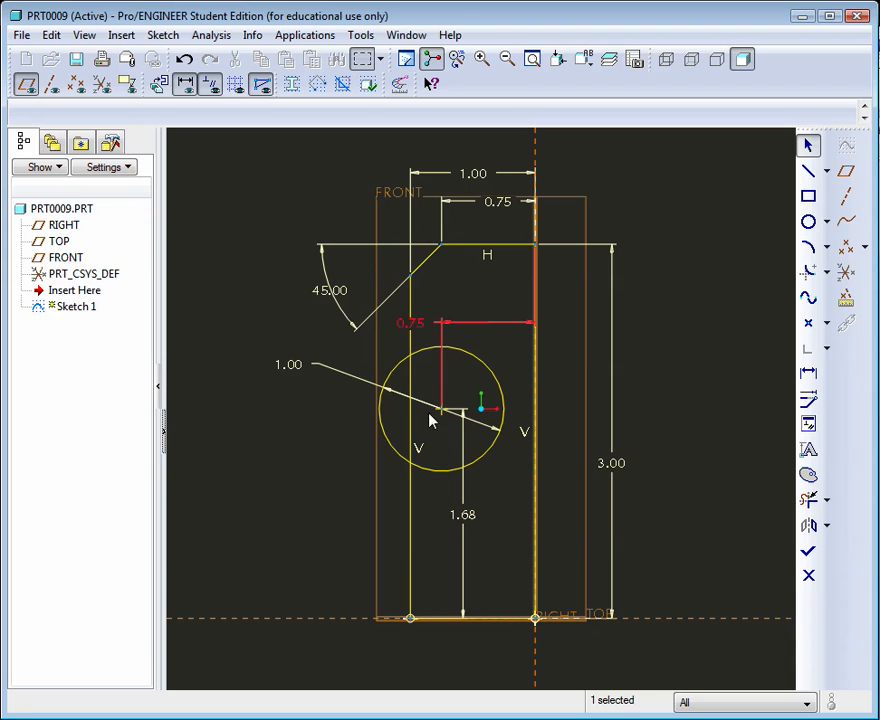
left_click_drag(464, 518, 333, 519)
left_click_drag(613, 467, 601, 432)
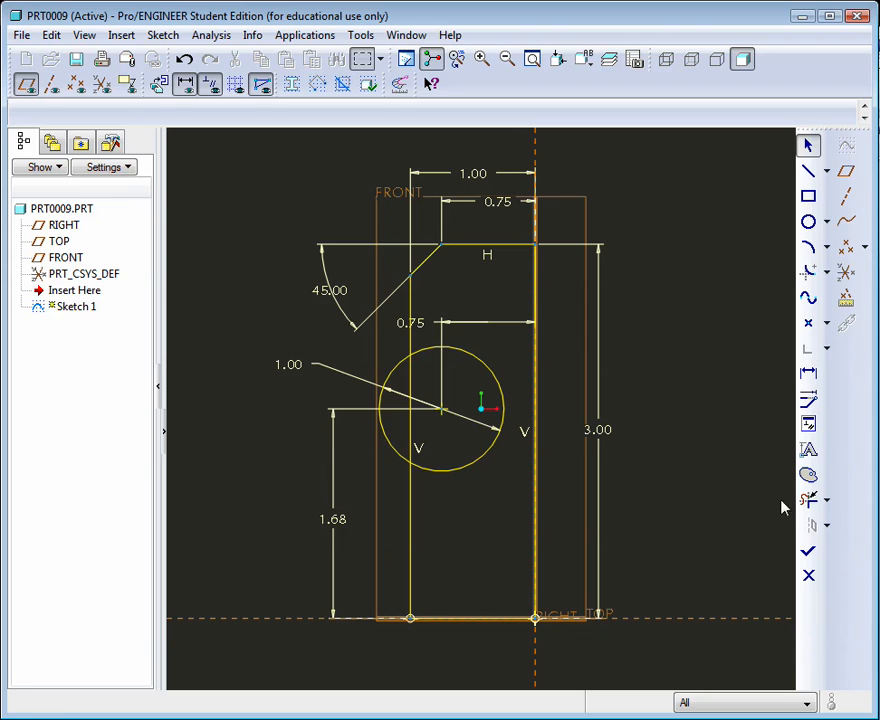
Trim the circle's portion inside the profile and the left edge's segment within the circle, reposition the diameter dimension, and finish the sketch
left_click(809, 500)
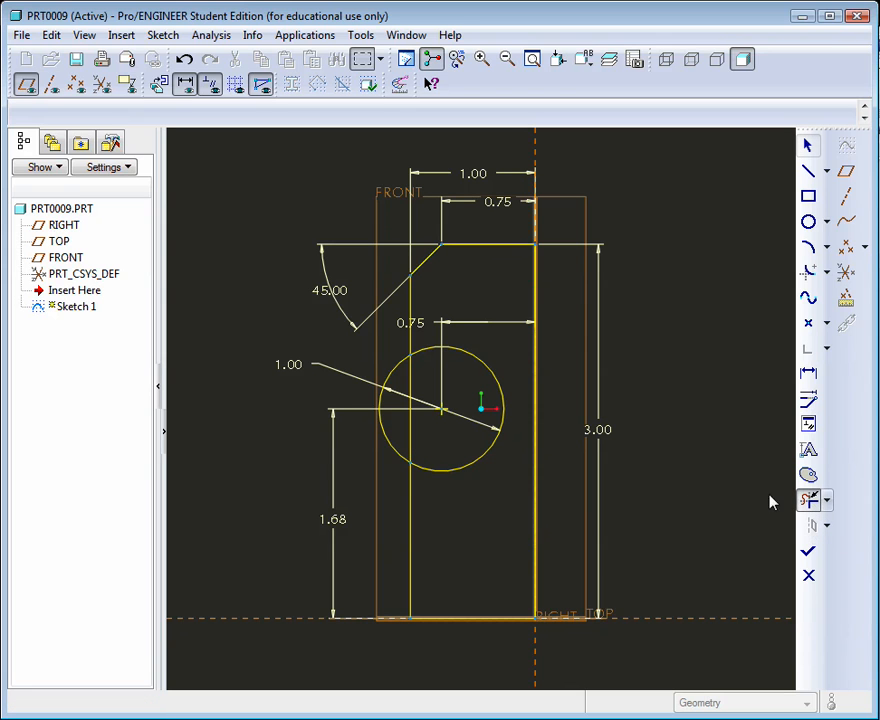
mouse_move(486, 490)
left_mouse_down()
mouse_move(437, 404)
mouse_move(417, 399)
mouse_move(413, 433)
left_mouse_up()
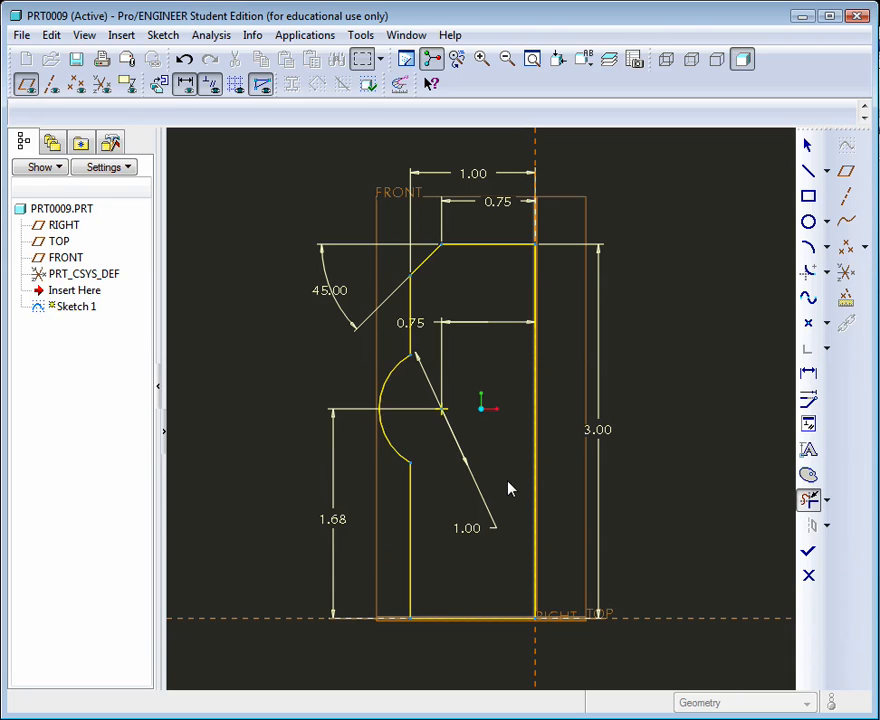
left_click(810, 148)
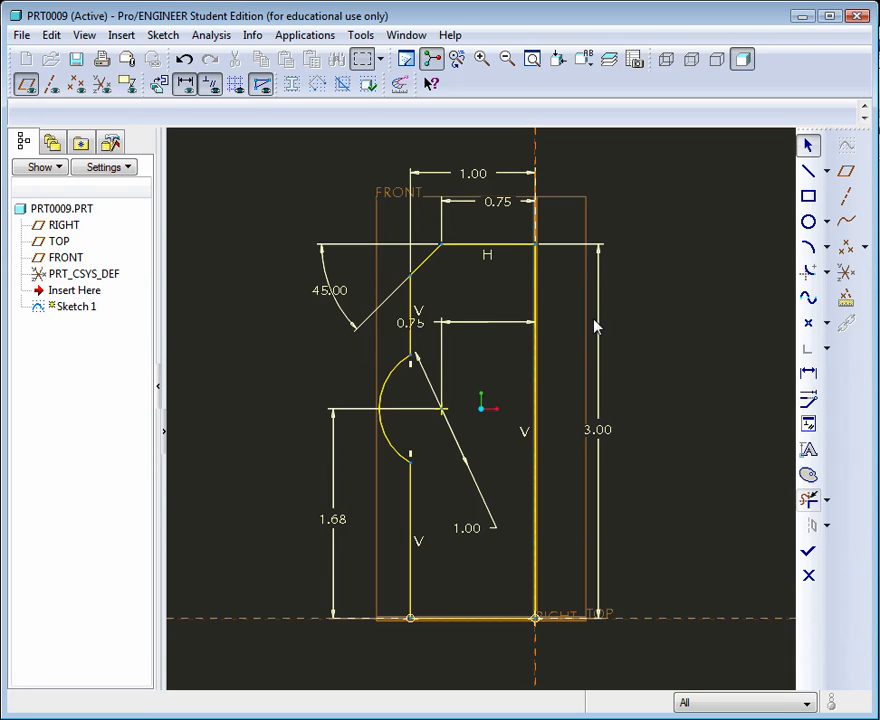
left_click_drag(465, 530, 336, 352)
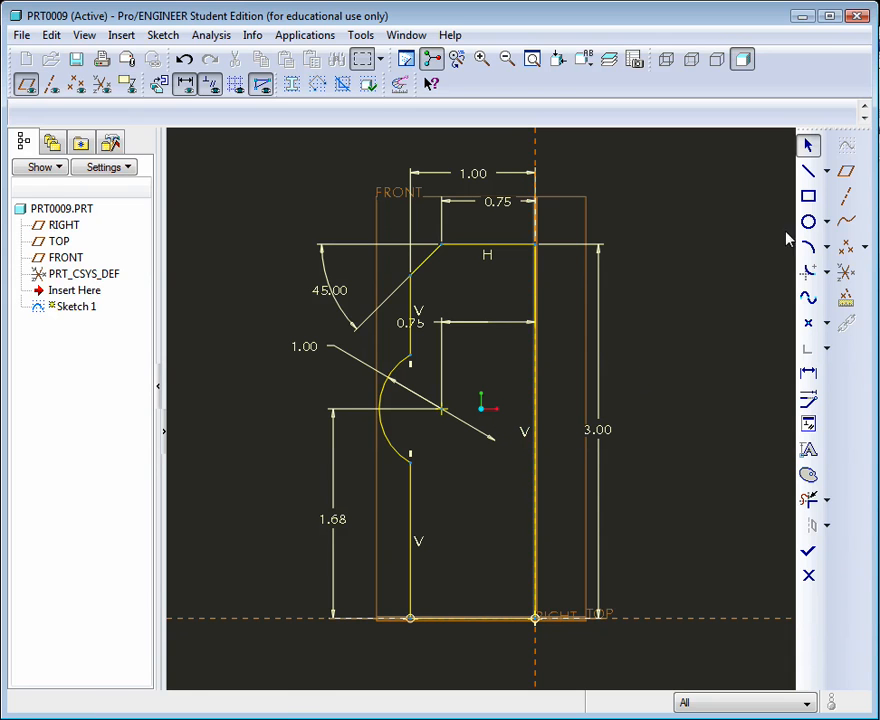
left_click(809, 553)
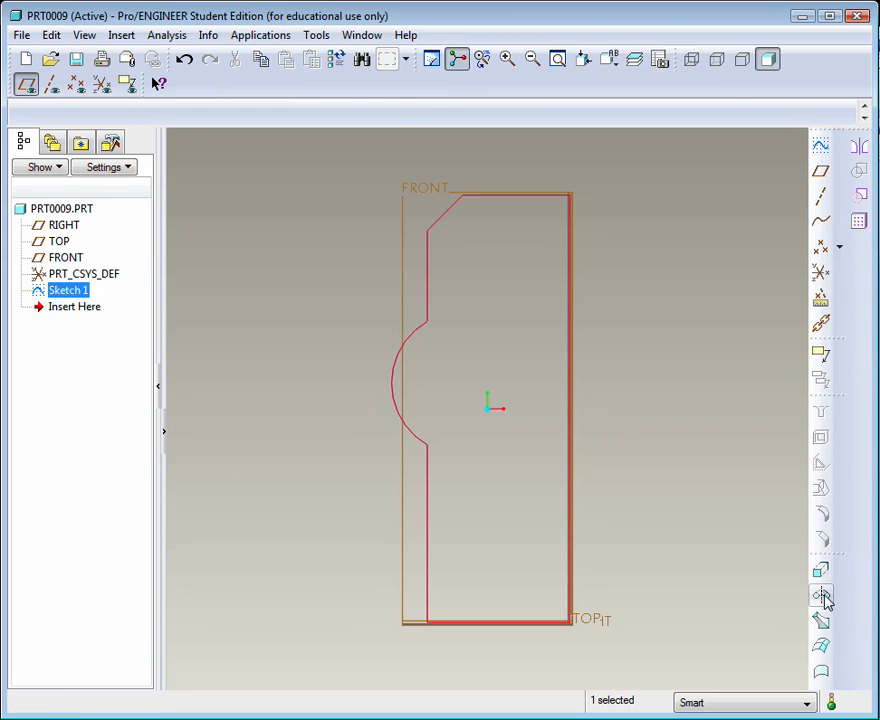
Revolve the sketch 360 degrees about its right vertical line as a solid, and show it in the default orientation
left_click(822, 596)
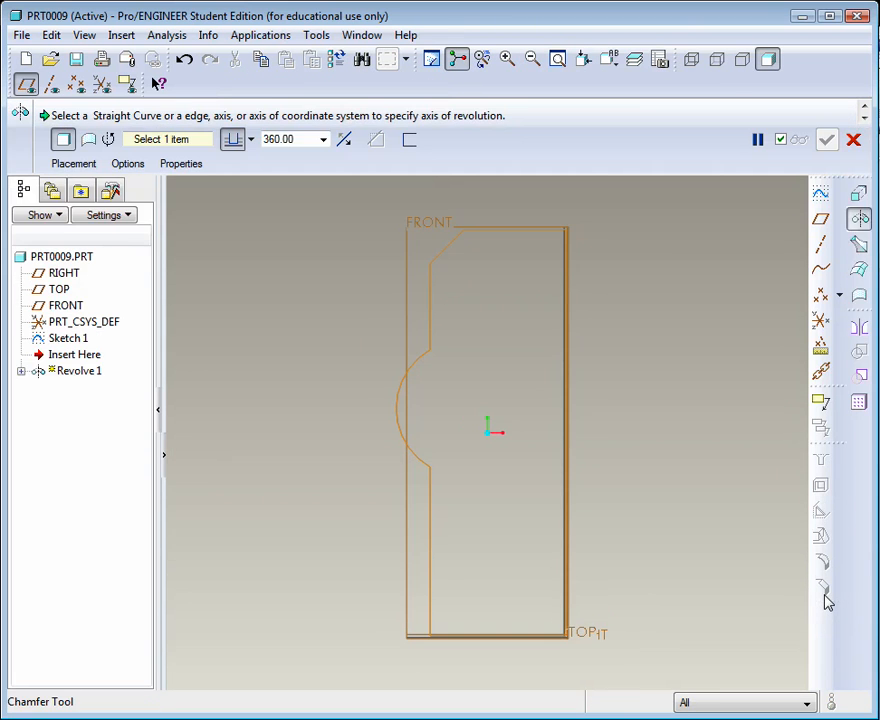
left_click(567, 463)
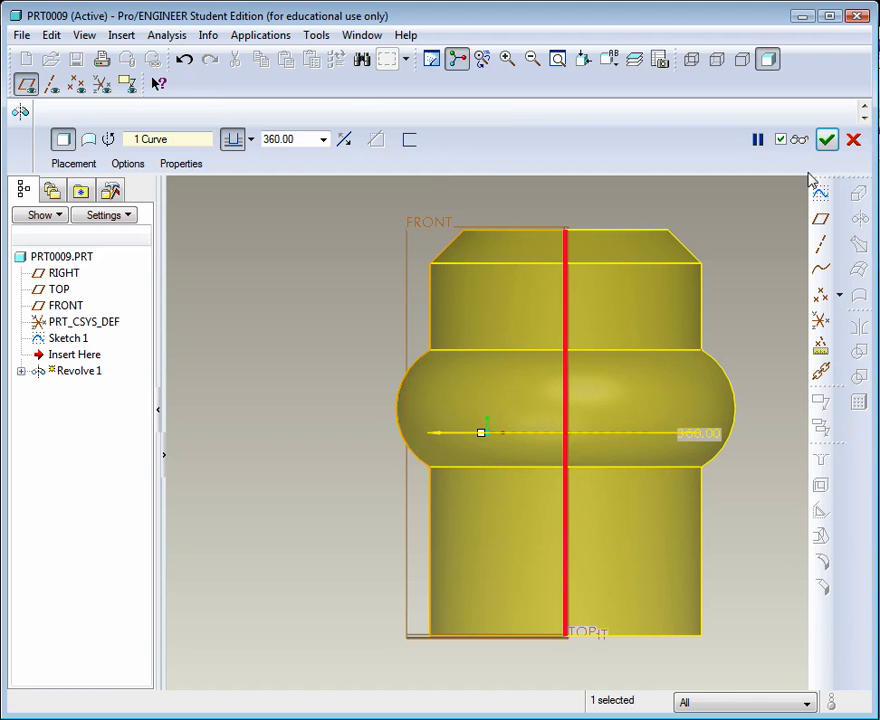
left_click(826, 139)
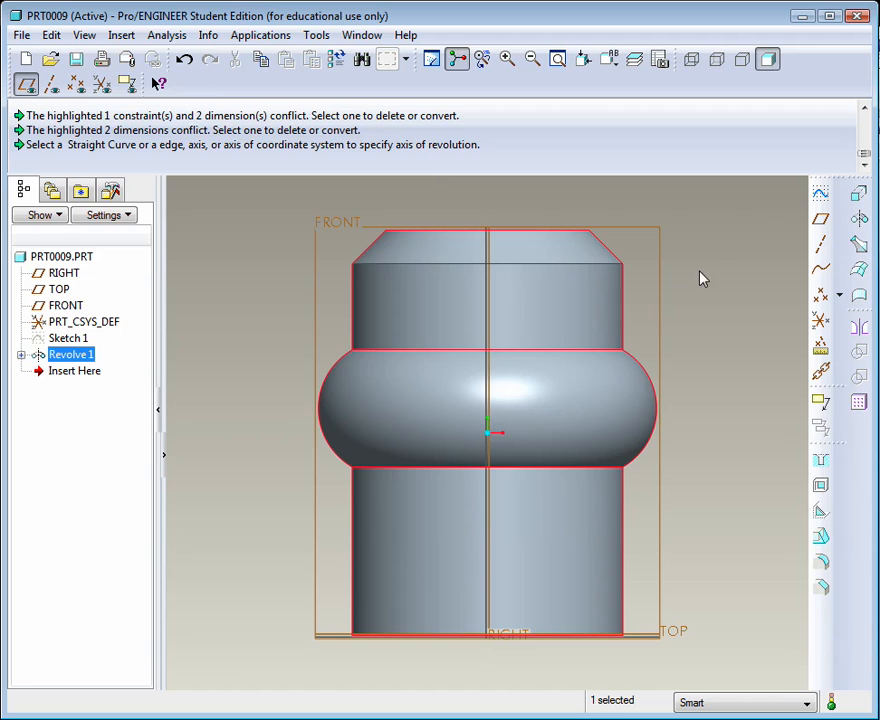
key("ctrl+d")
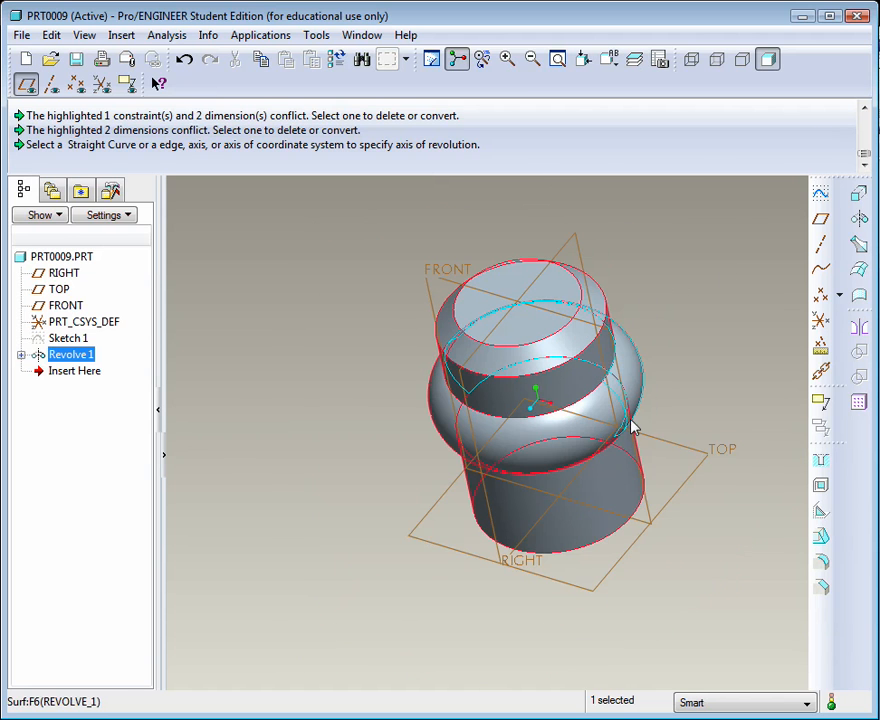
scroll(640, 420, "up", 2)
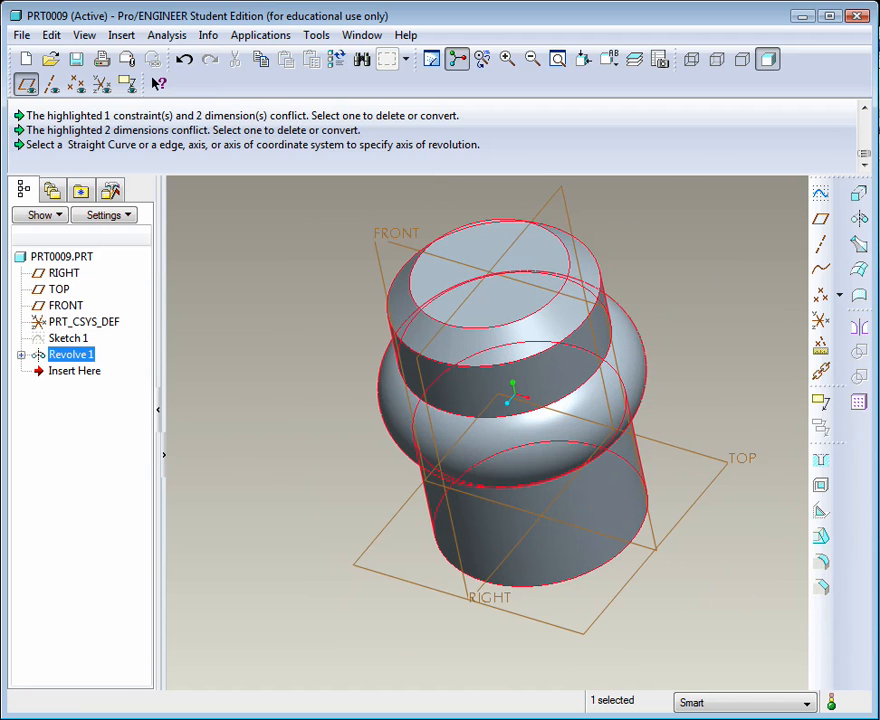
Switch to the Word tutorial document and read step 9 on the tangent-constrained sketch and step 10 on sweeps
key("alt+Tab")
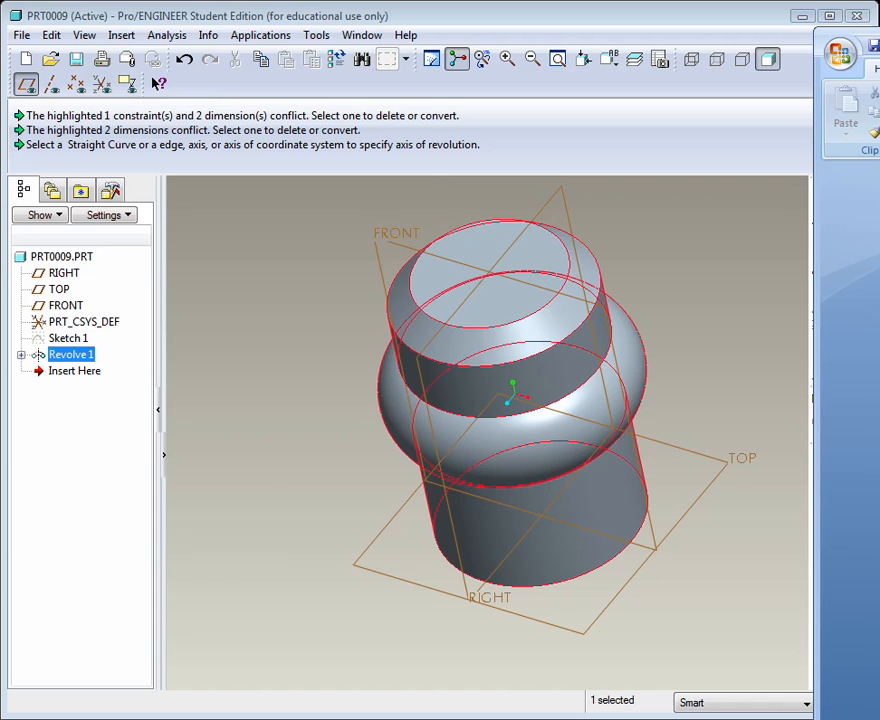
left_click_drag(879, 40, 342, 6)
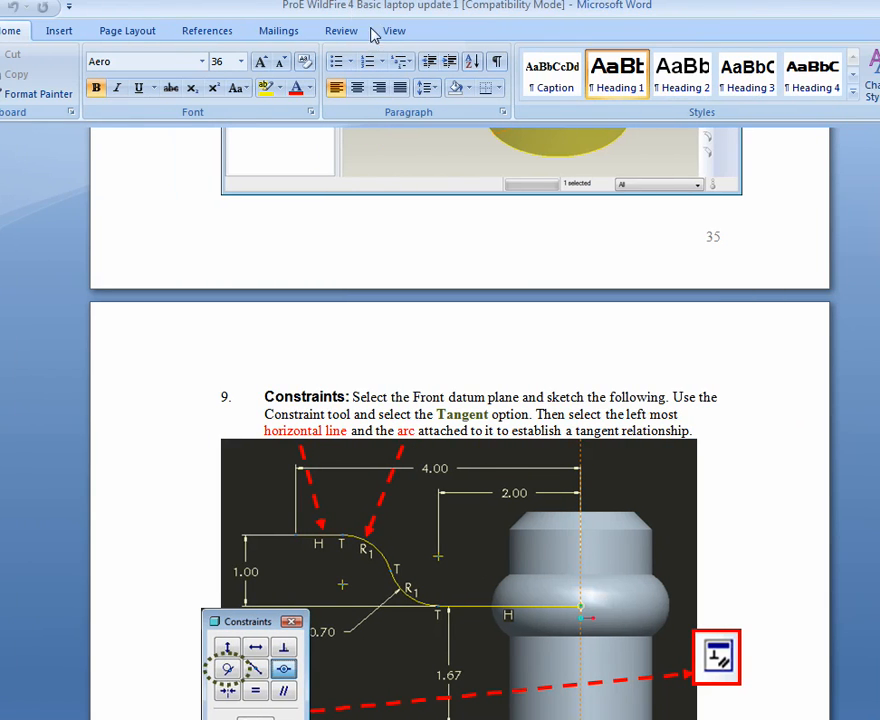
scroll(727, 432, "down", 6)
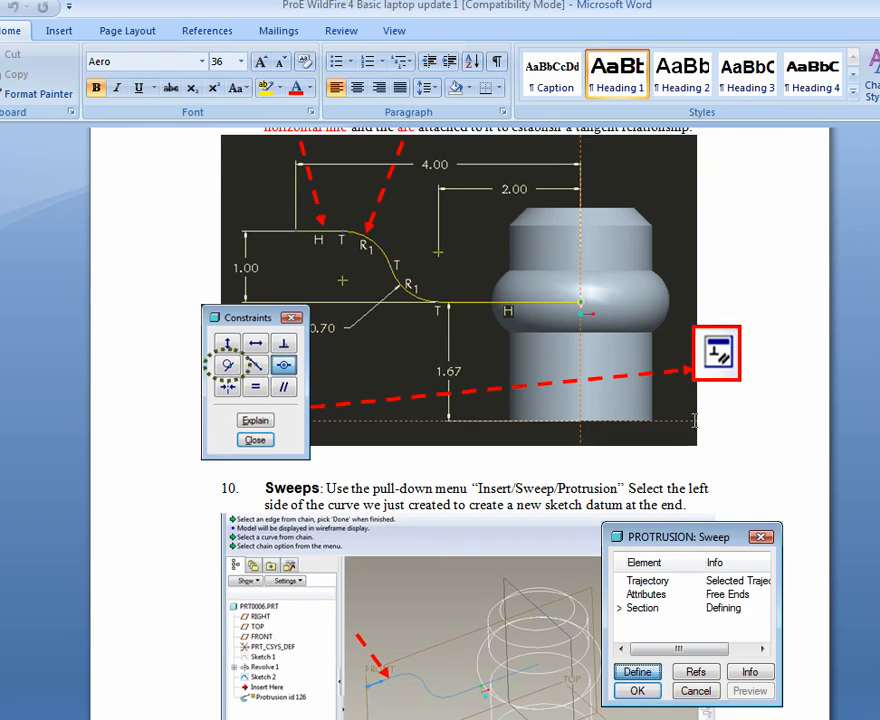
scroll(695, 423, "down", 3)
scroll(748, 418, "up", 4)
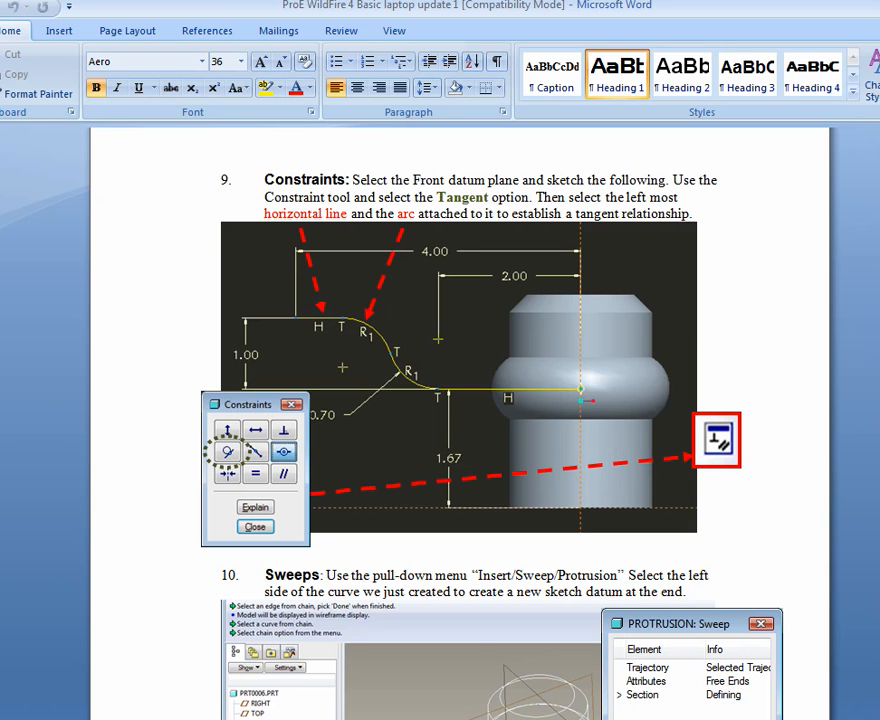
Switch back to the PRT0009 part in Pro/ENGINEER and open a new sketch on the FRONT datum plane
key("alt+Tab")
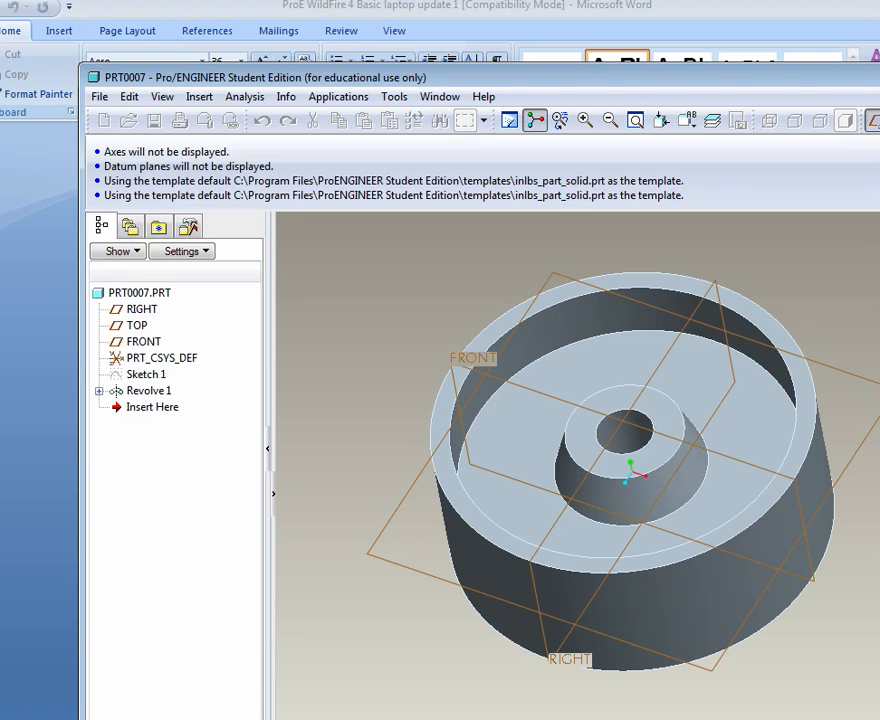
key("alt+Tab")
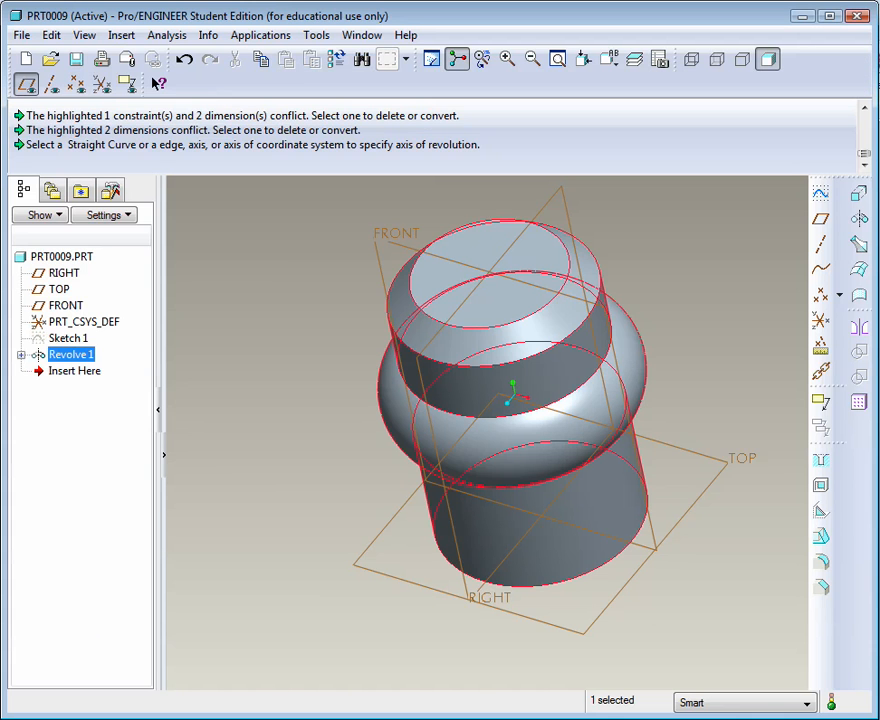
left_click(724, 399)
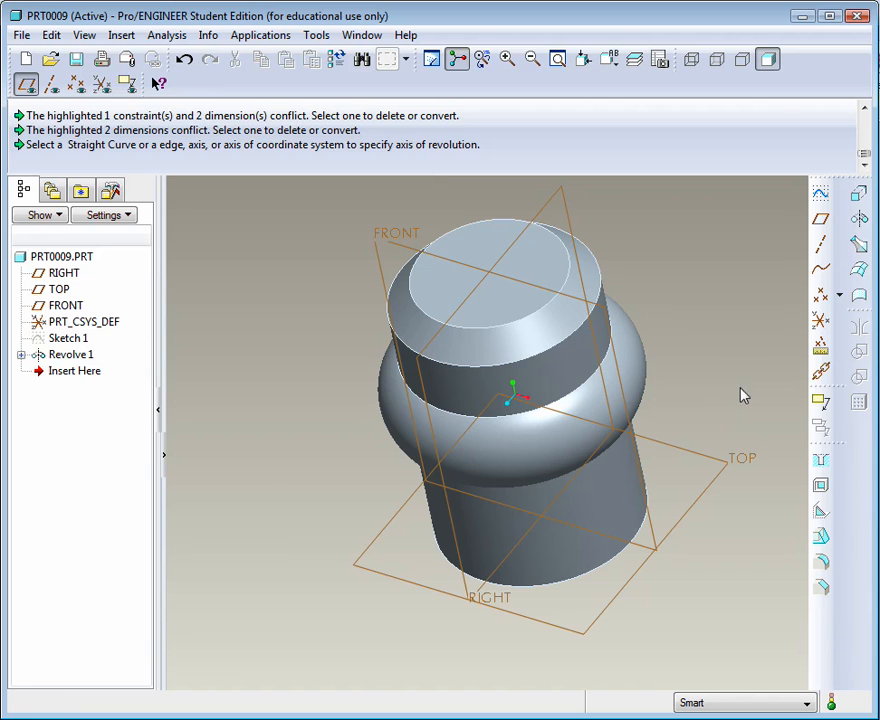
left_click(406, 252)
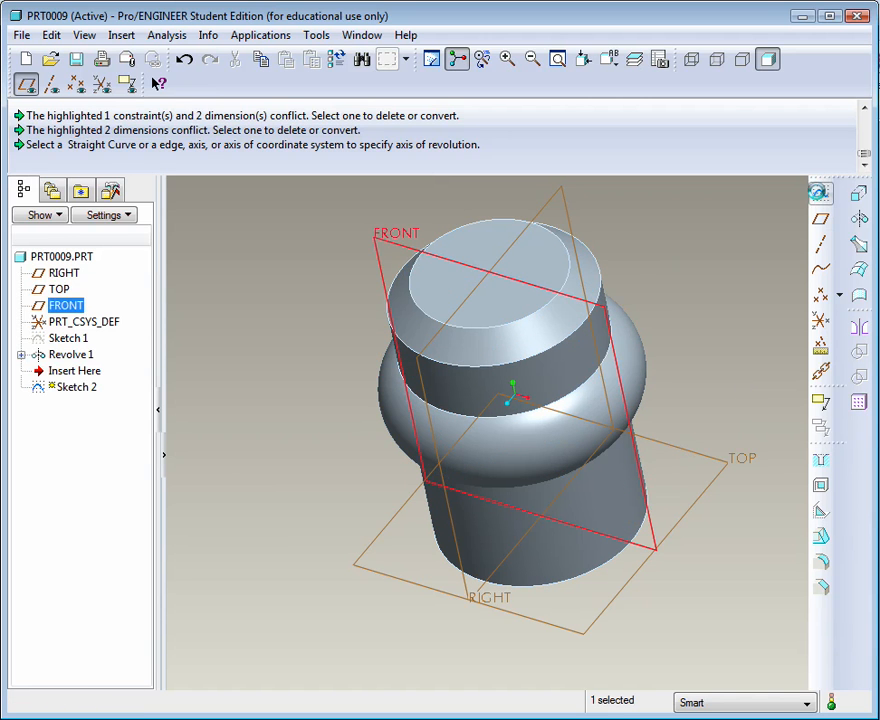
left_click(820, 192)
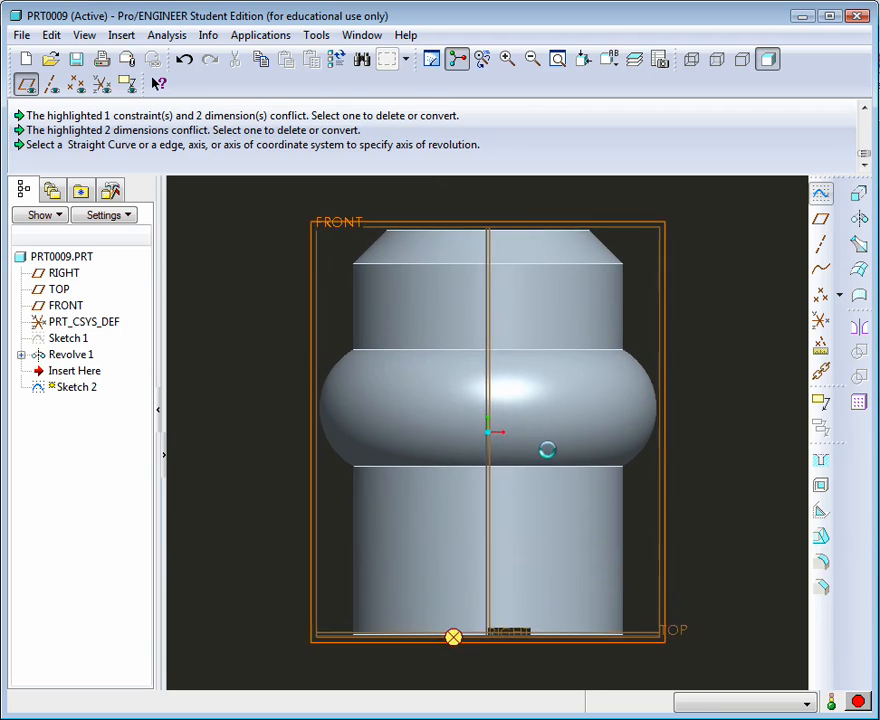
left_click(820, 192)
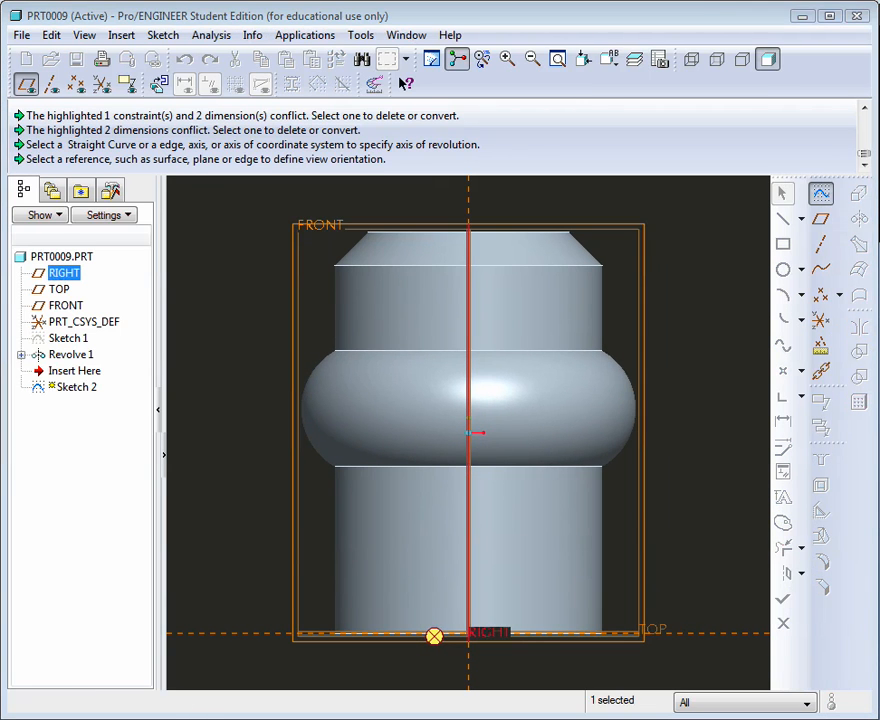
left_click(780, 233)
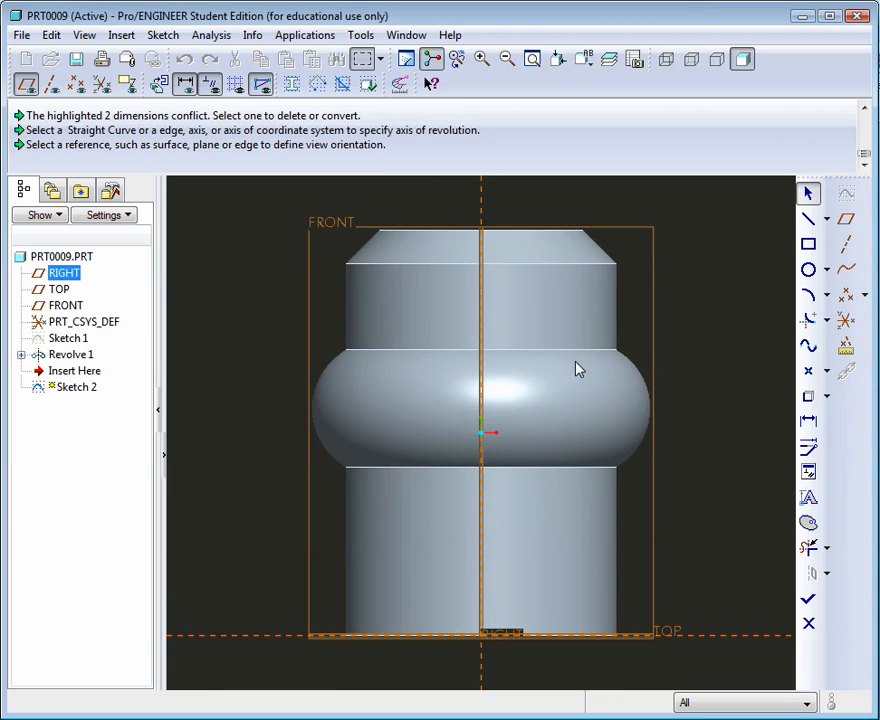
Sketch a horizontal line about 1.81 long, running left from the vertical reference at about 1.63 above the TOP plane
scroll(500, 400, "down", 2)
scroll(306, 415, "up", 4)
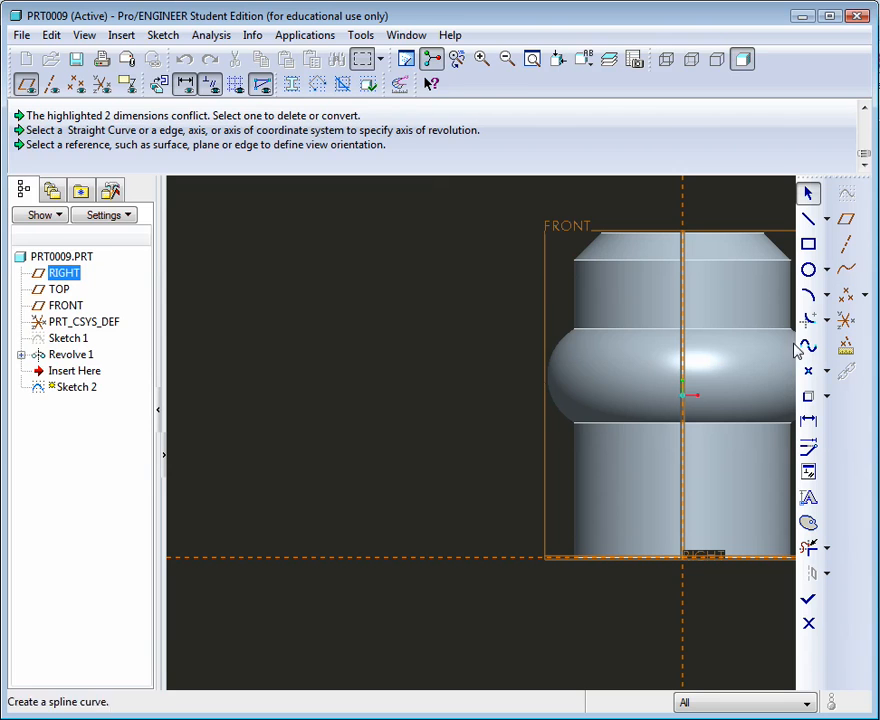
left_click(809, 219)
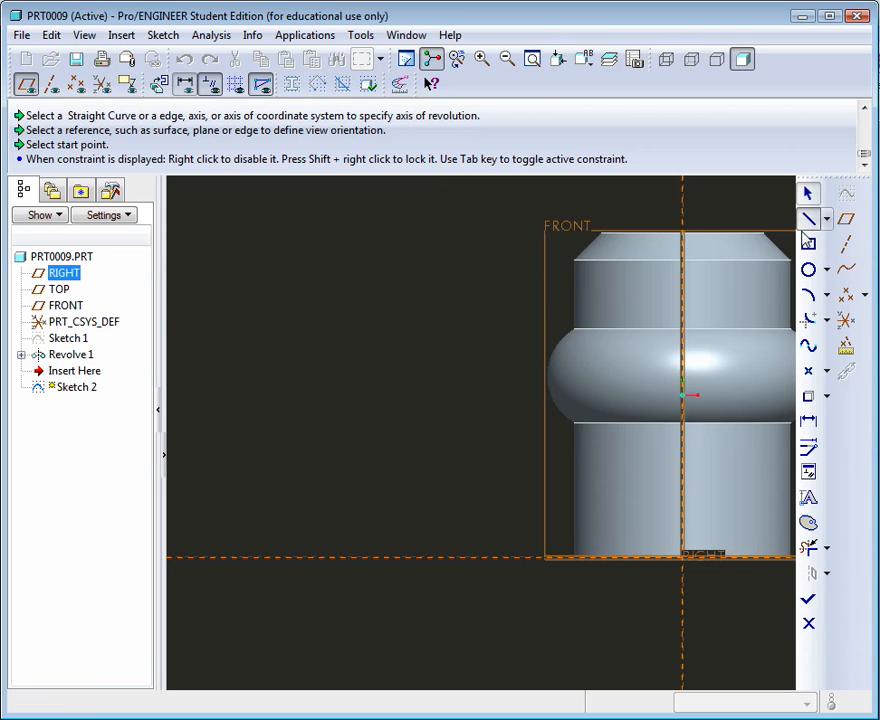
left_click(682, 382)
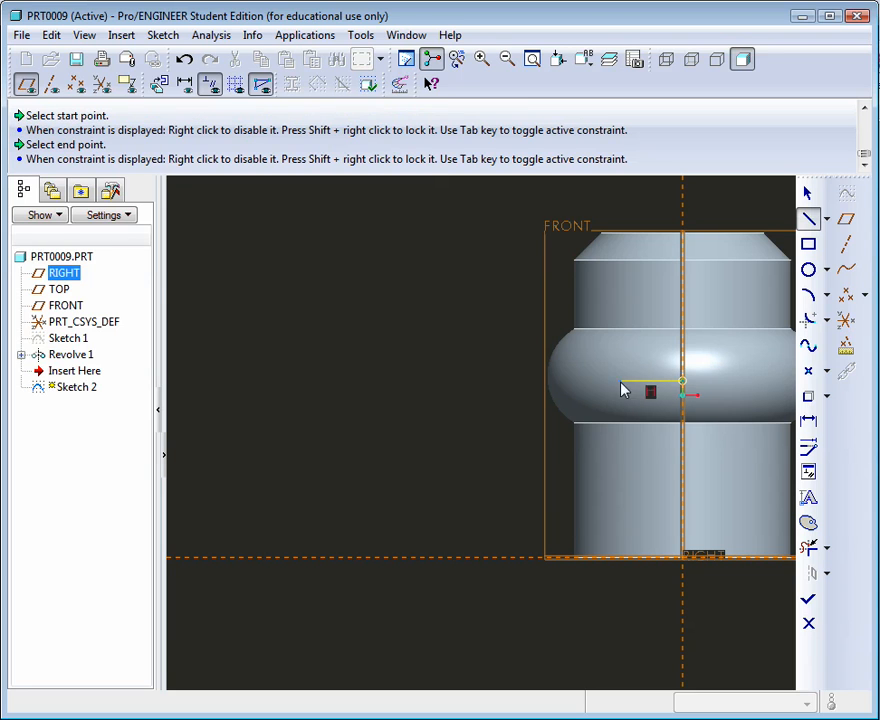
left_click(487, 384)
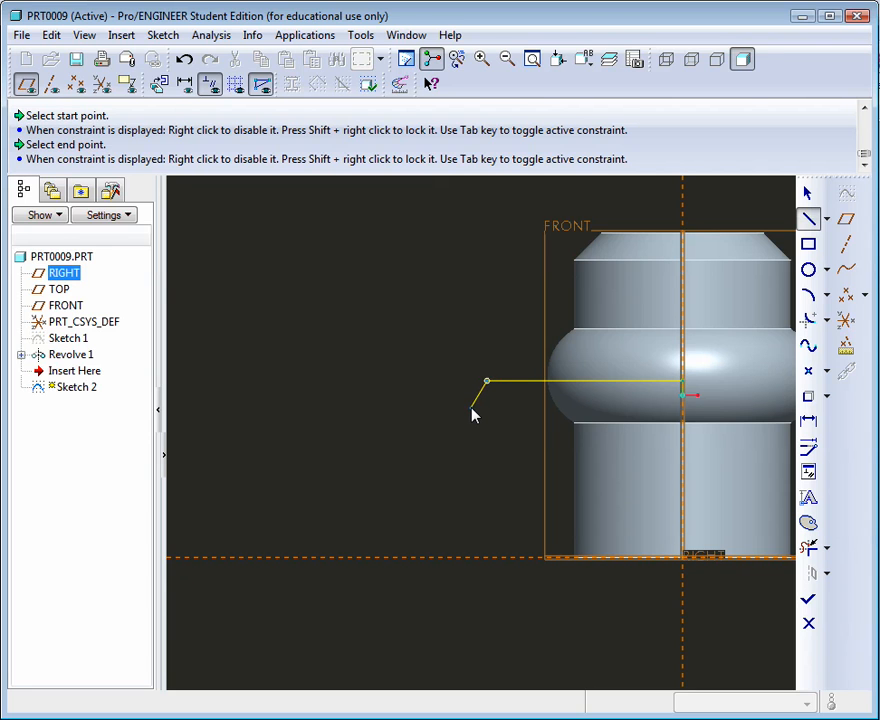
middle_click(473, 414)
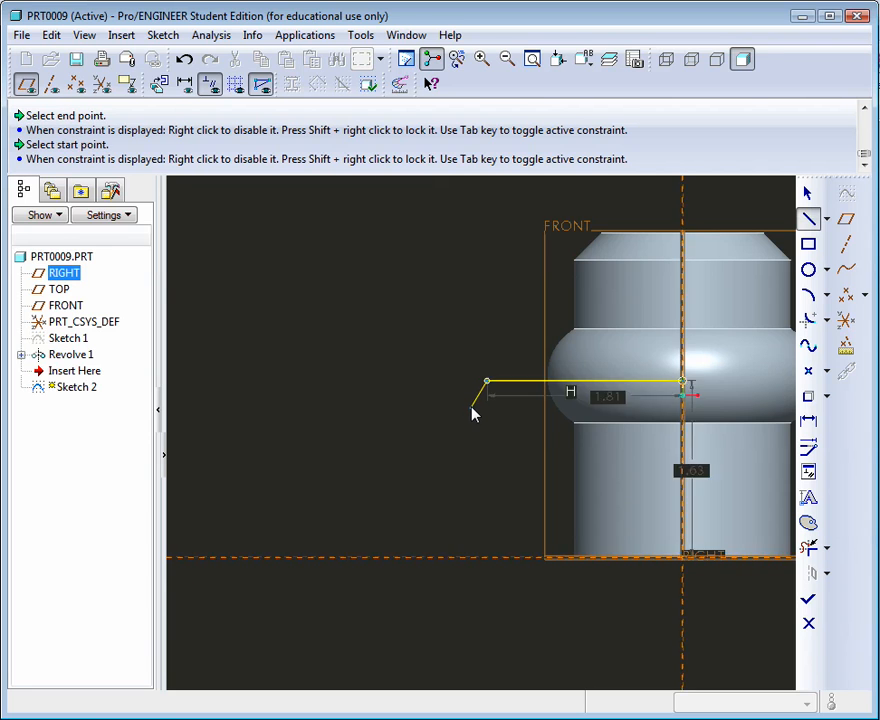
Add two tangent arcs of equal radius, about 0.63, forming an S-curve up and left from the line's left end
left_click(827, 300)
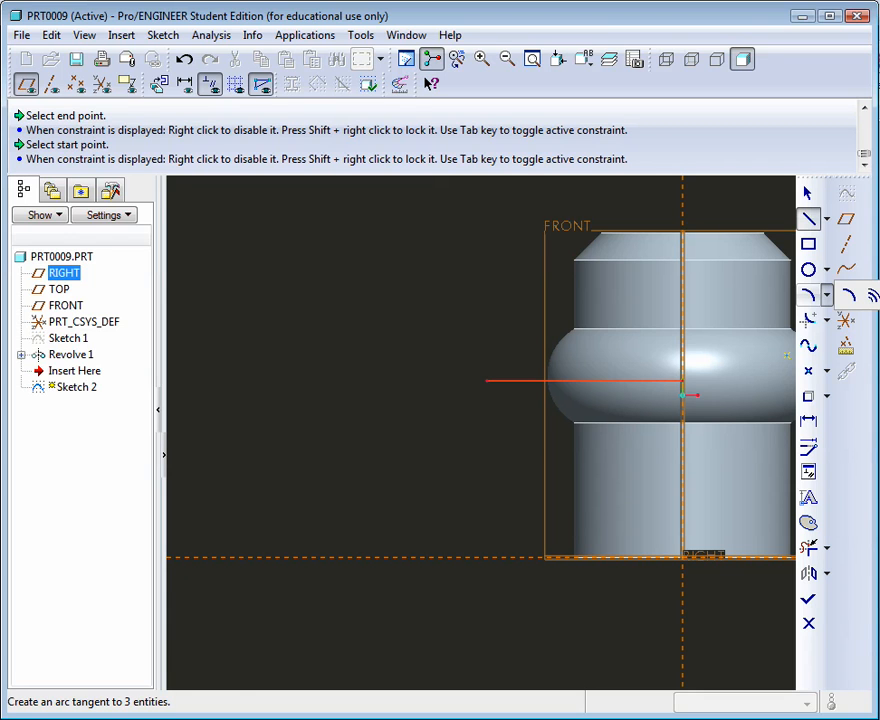
left_click(846, 297)
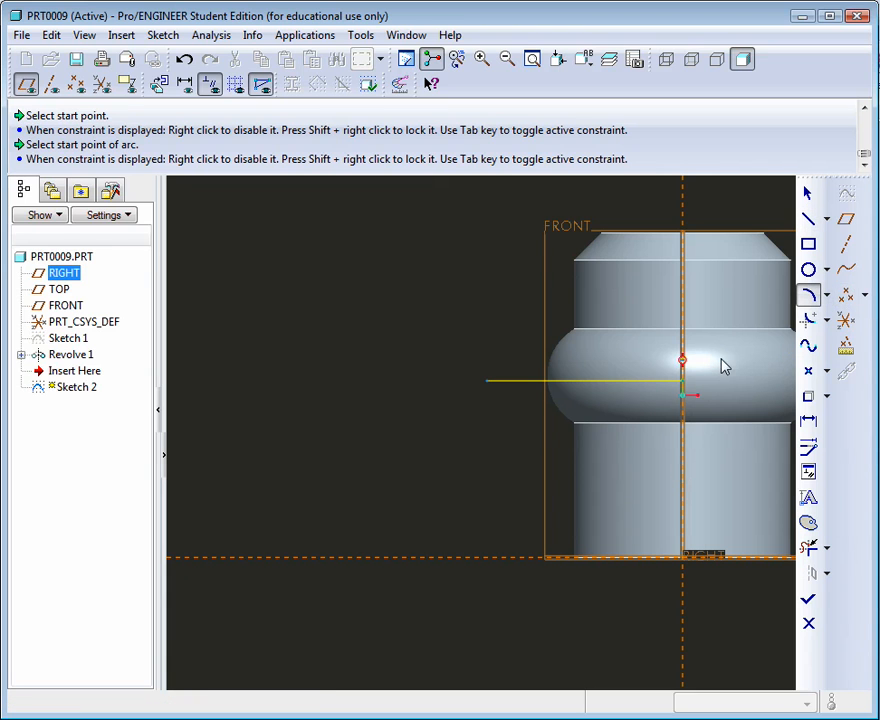
left_click(486, 386)
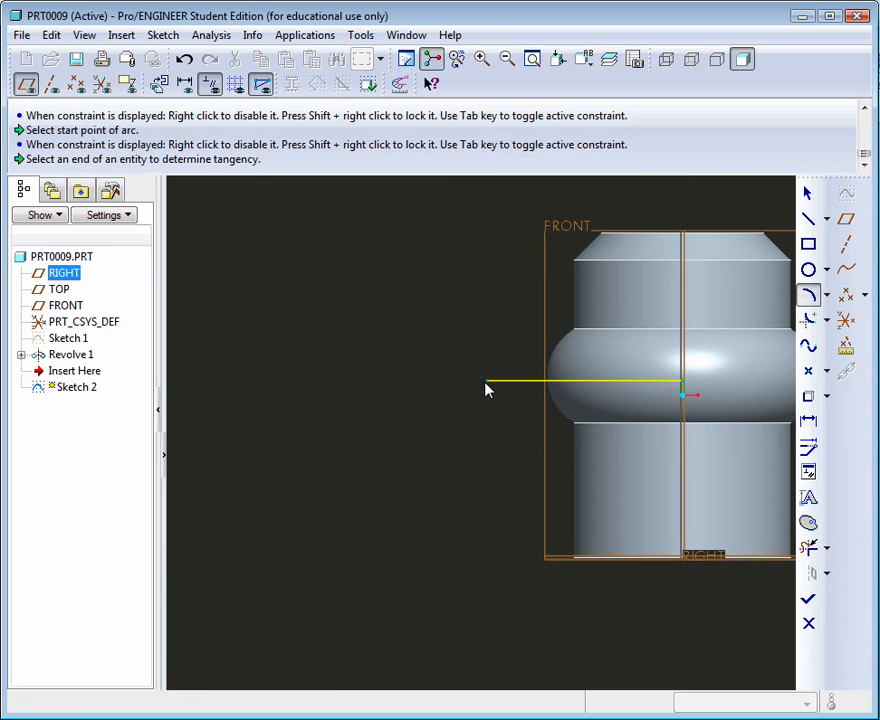
left_click(423, 339)
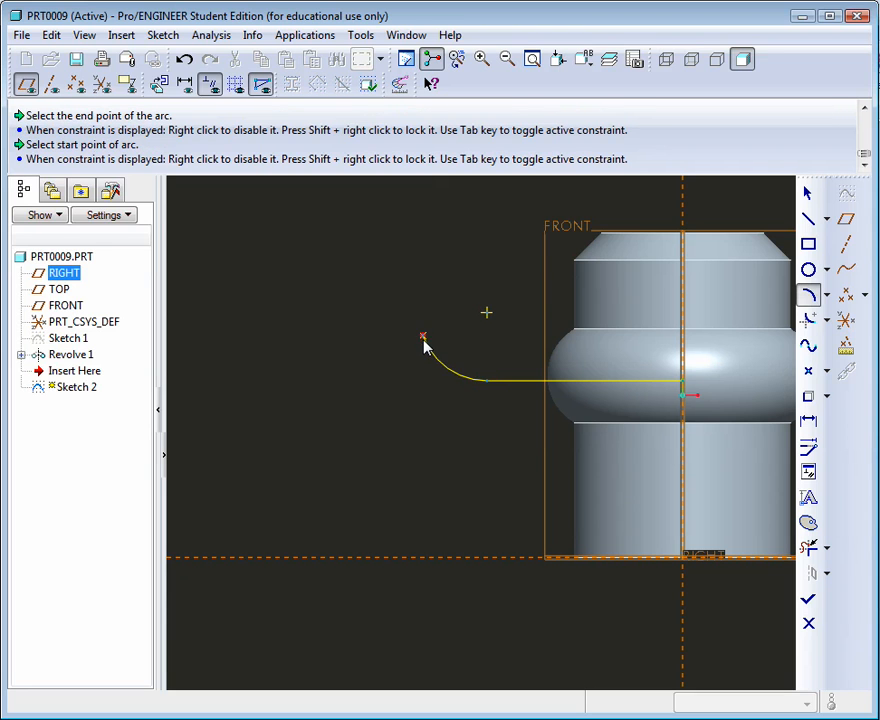
left_click(422, 339)
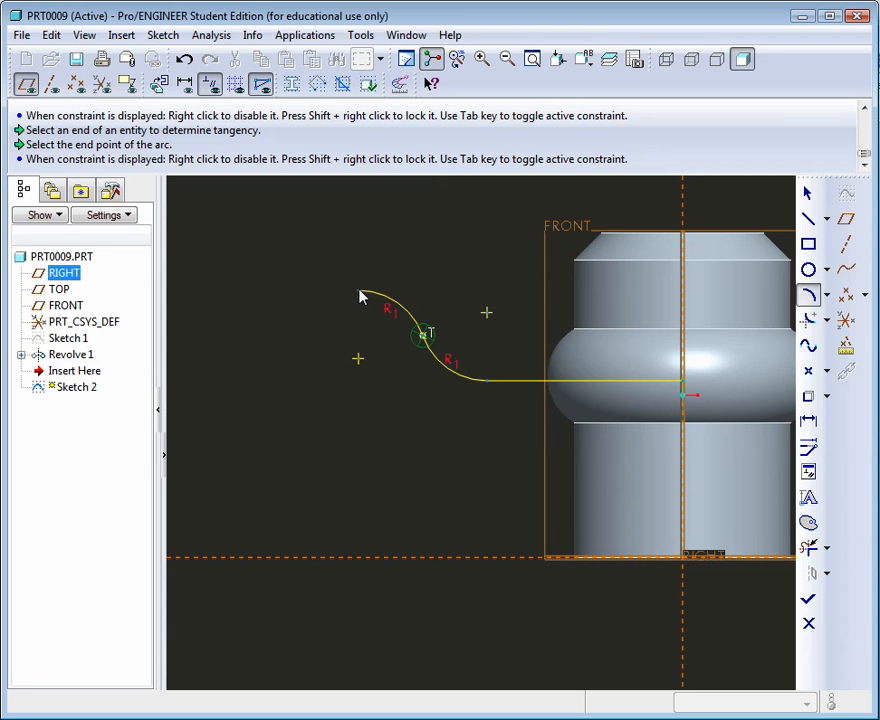
left_click(358, 292)
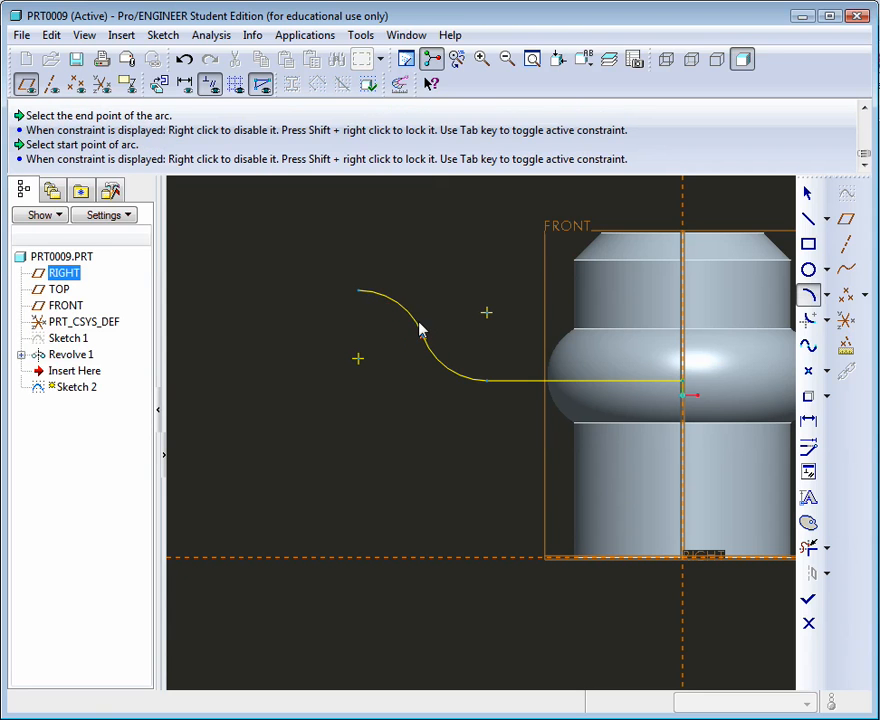
Sketch a line leftward from the upper arc's free end, ending about 3.70 from the vertical reference
left_click(808, 219)
left_click(358, 292)
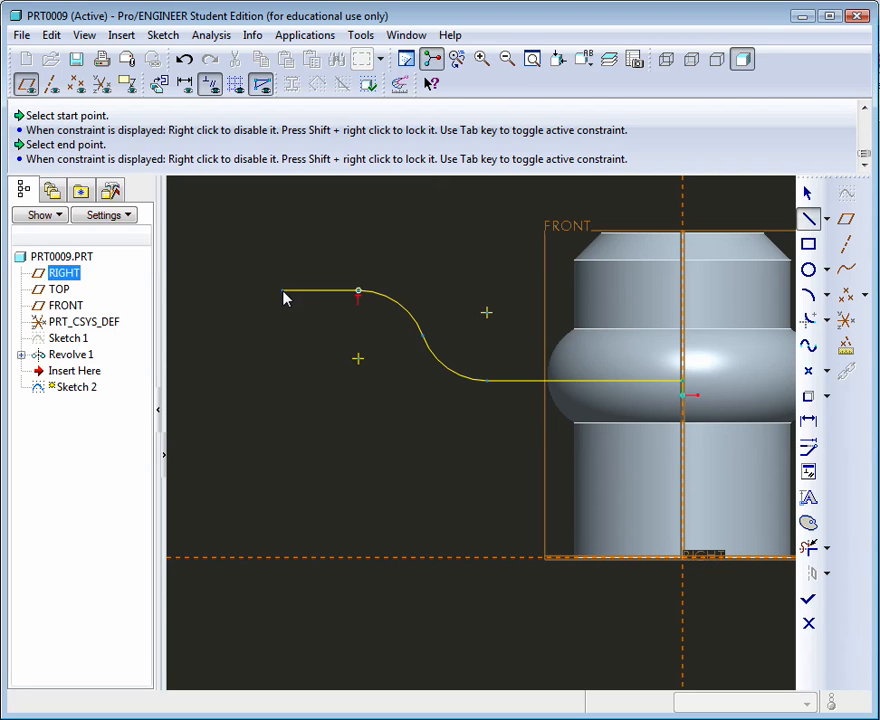
left_click(283, 293)
middle_click(307, 381)
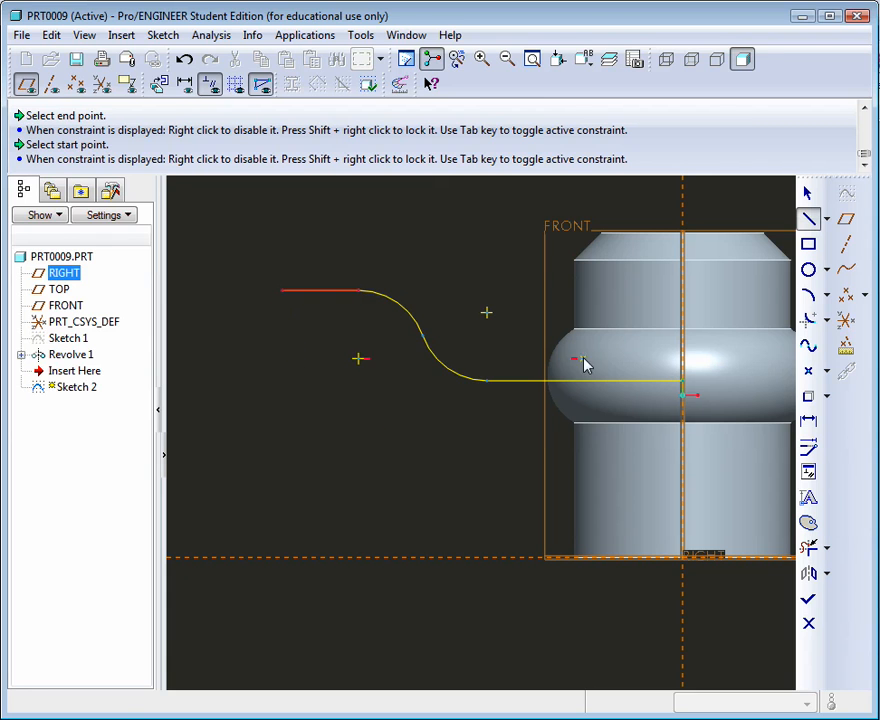
Apply a horizontal constraint to the upper left line
left_click(810, 474)
left_click_drag(458, 279, 724, 120)
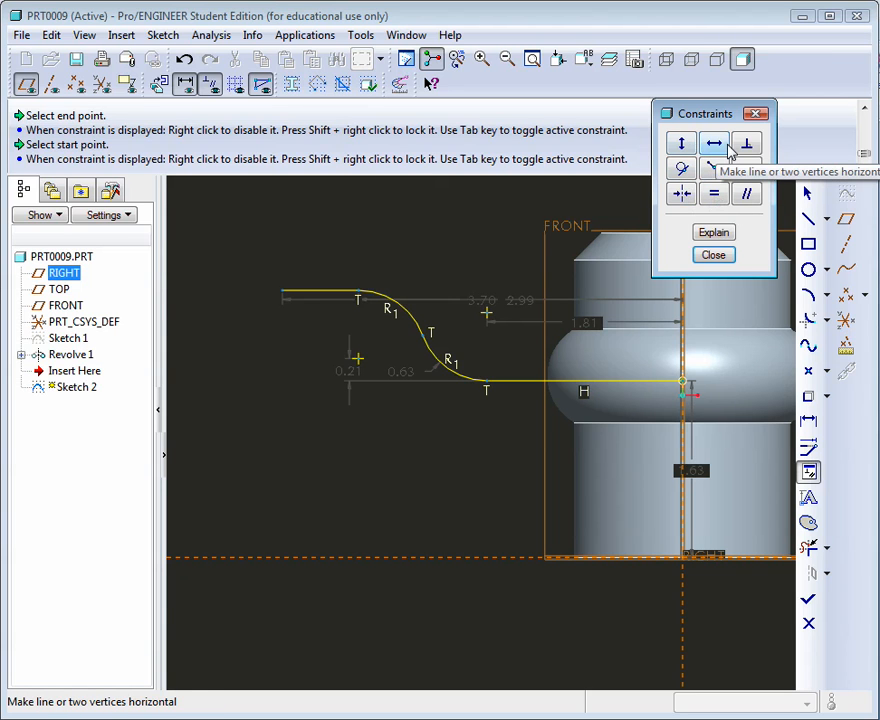
left_click(720, 146)
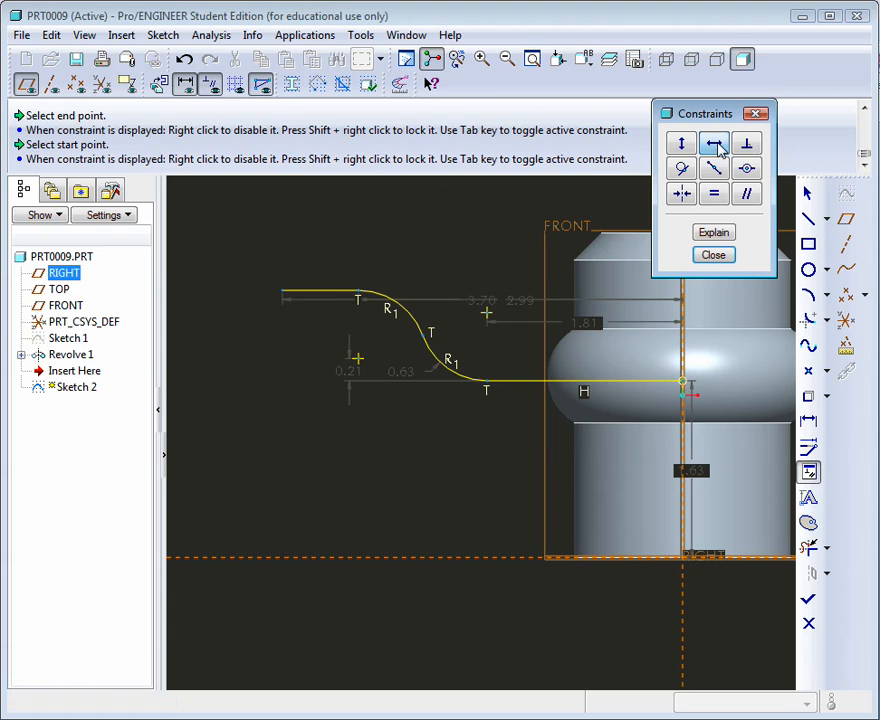
left_click(330, 300)
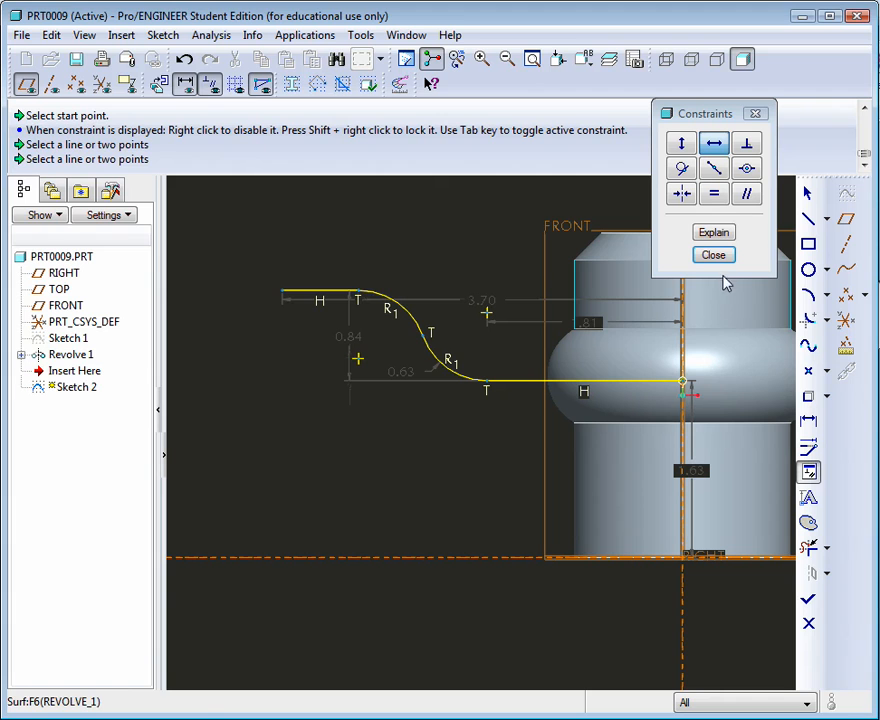
left_click(752, 285)
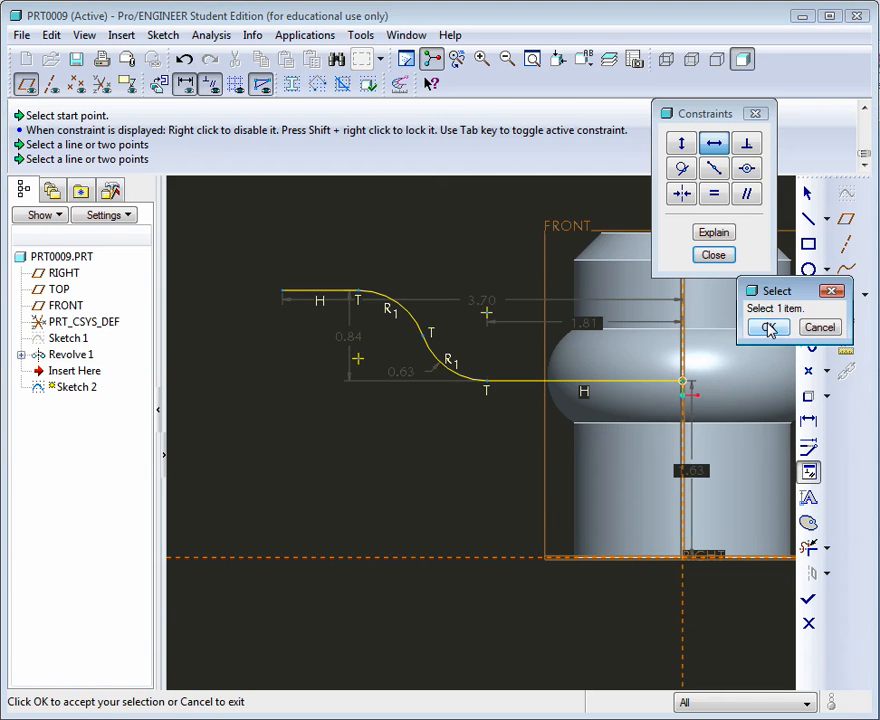
left_click(768, 328)
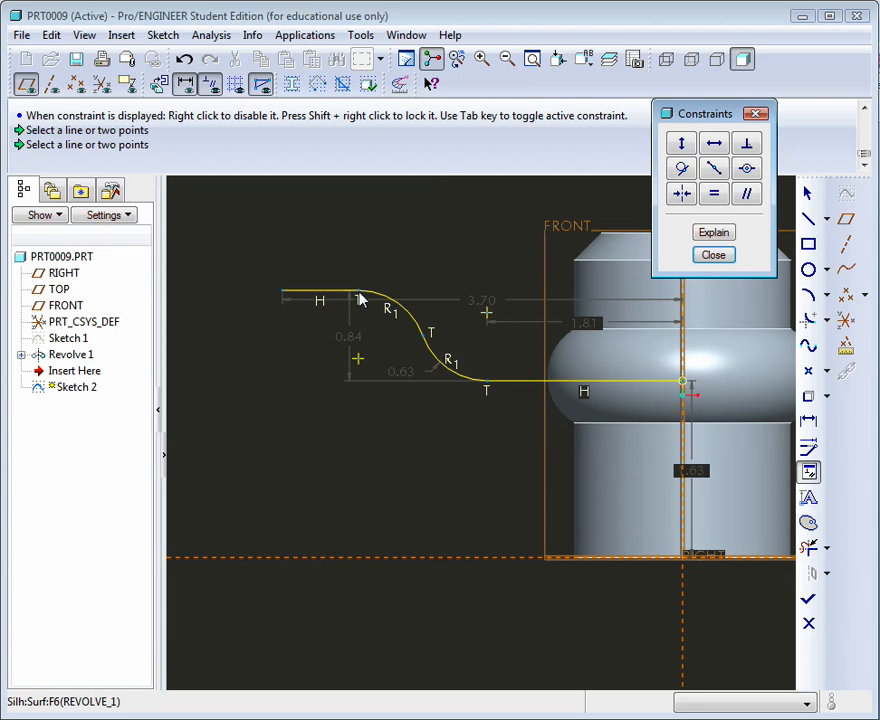
left_click(714, 256)
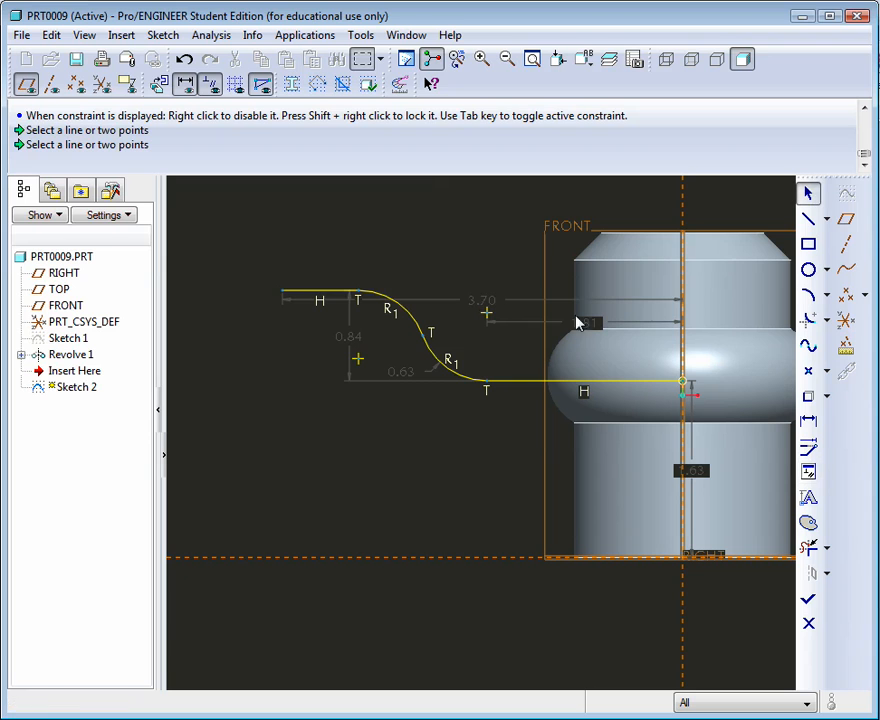
Set the curve's overall horizontal length to 4 and the vertical distance between its two straight lines to 1
left_click_drag(483, 302, 487, 251)
double_click(486, 246)
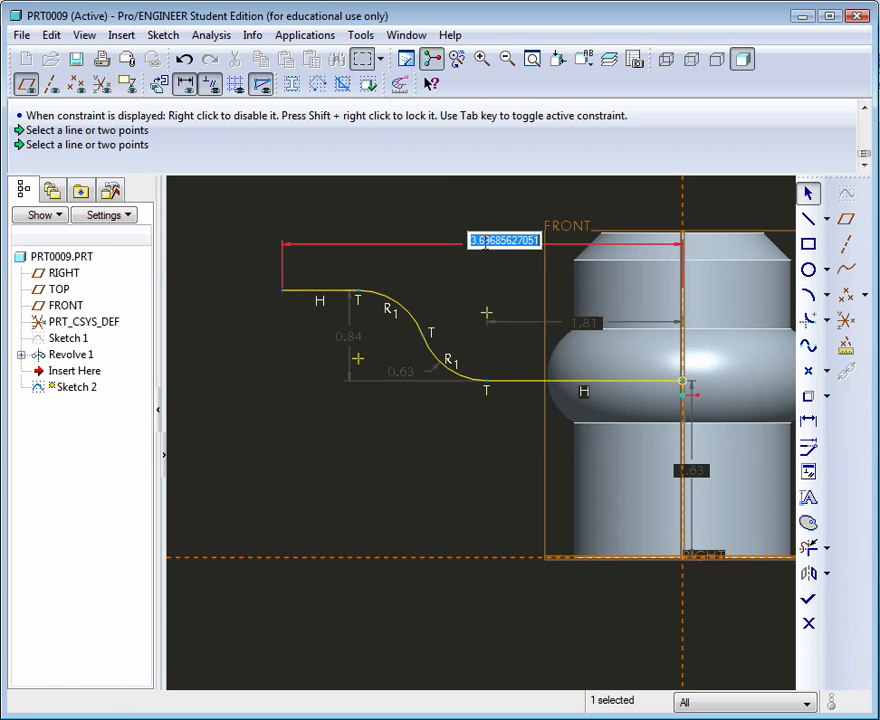
type("4")
key("Return")
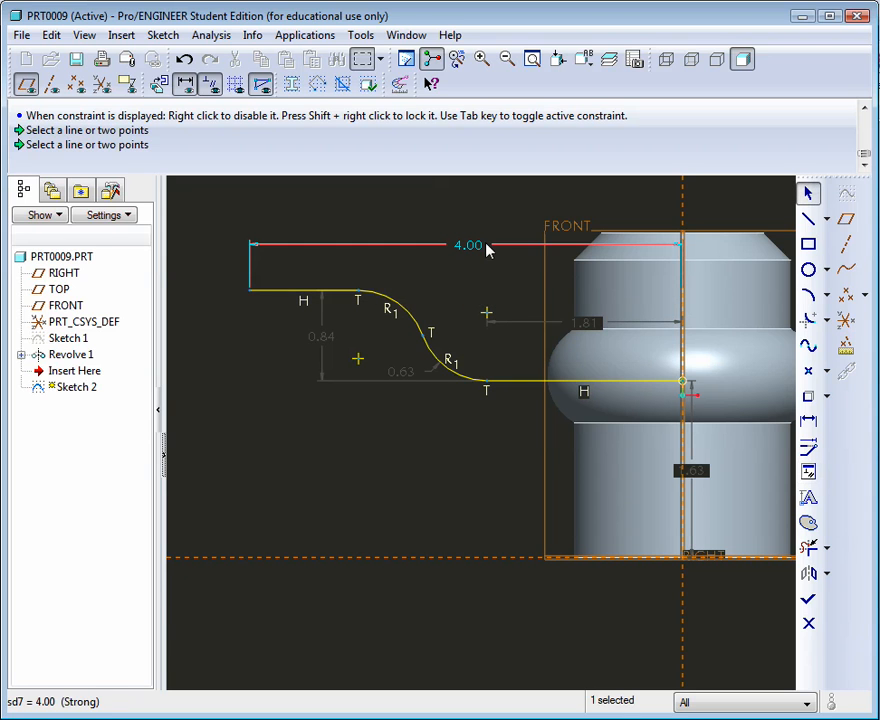
double_click(318, 338)
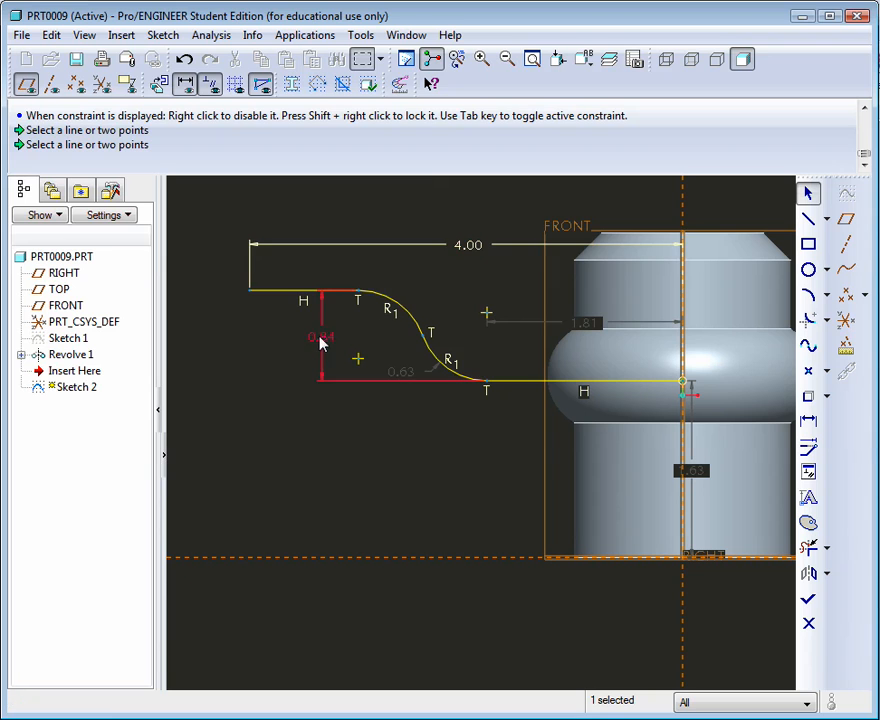
type("1")
key("Return")
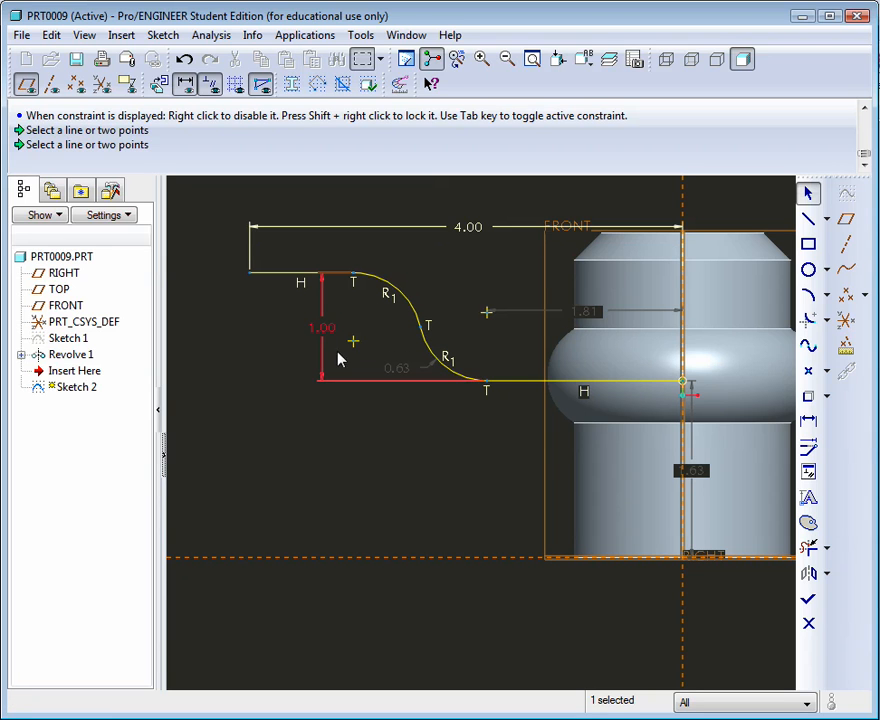
Move the arc radius dimension clear below the curve and set the radius to 0.7
left_click_drag(394, 371, 353, 417)
double_click(328, 410)
type("0.7")
key("Return")
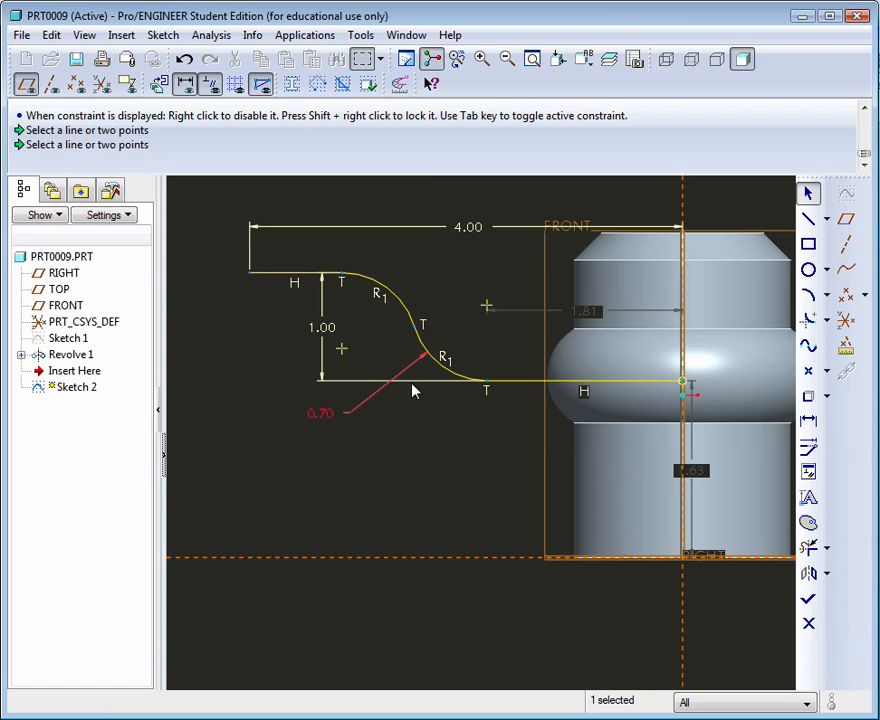
Move the lower line's height dimension left of the solid and set it to 1.67, checking the value in the Word tutorial
left_click_drag(697, 478, 266, 470)
double_click(266, 470)
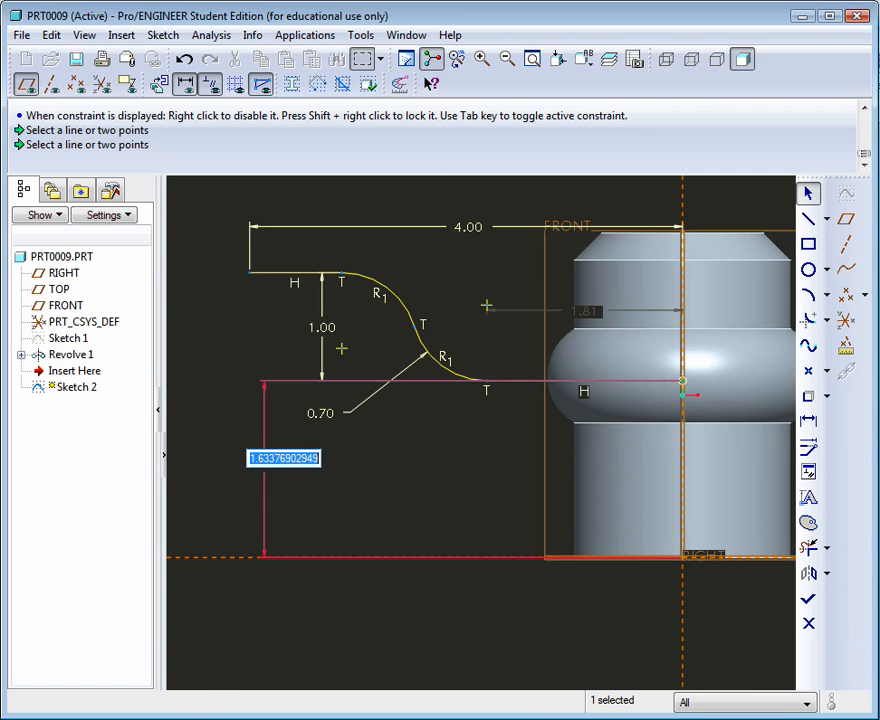
key("alt+Tab")
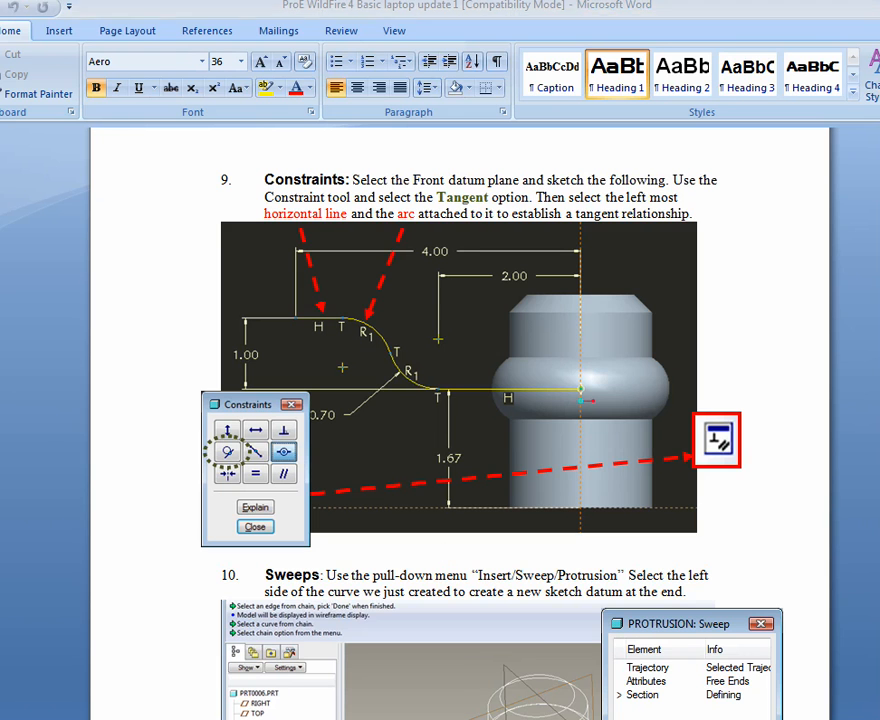
key("alt+Tab")
double_click(262, 468)
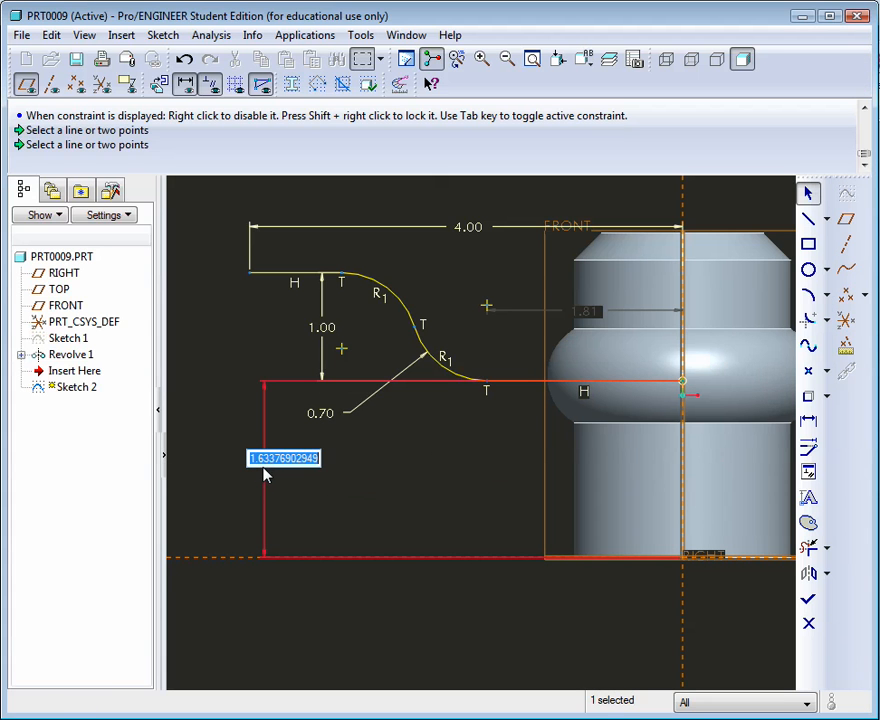
type("1.67")
key("Return")
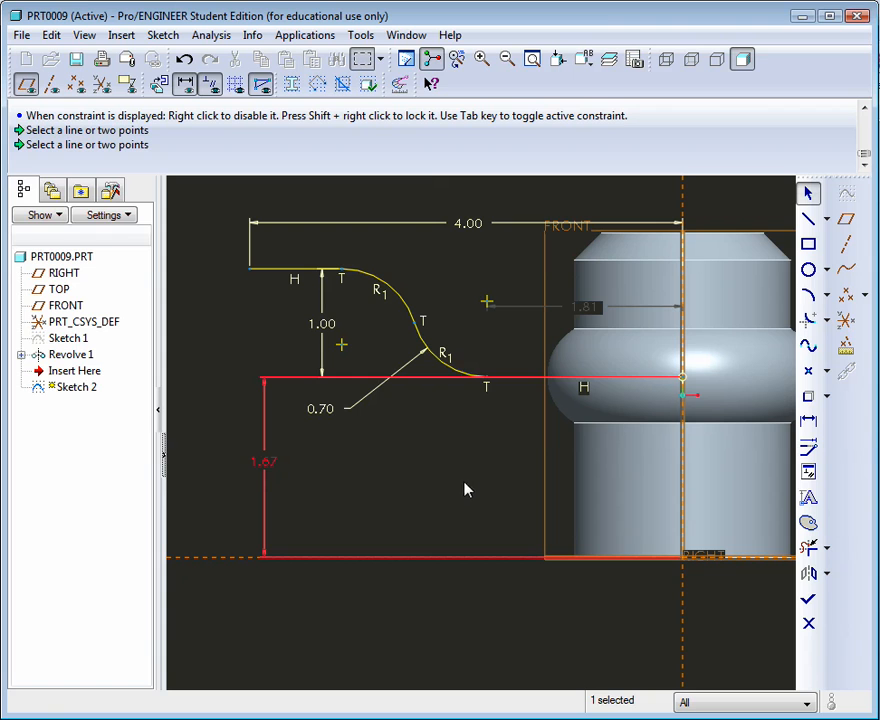
Set the lower arc centre's distance from the vertical reference to 2 and space out the two horizontal dimensions above the curve
left_click_drag(585, 308, 583, 269)
double_click(583, 265)
type("2")
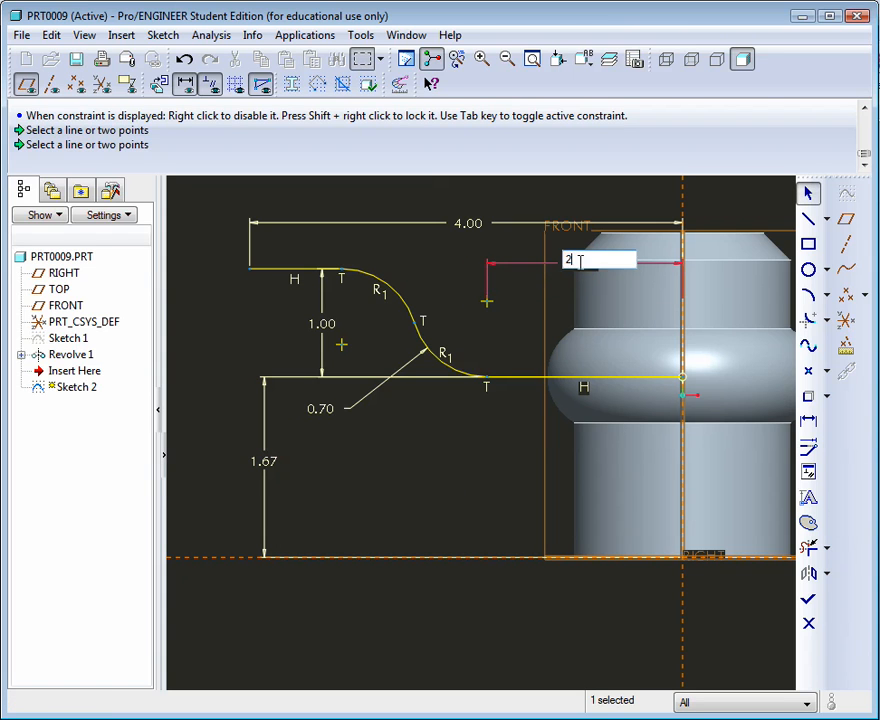
key("Return")
left_click_drag(466, 222, 459, 200)
left_click_drag(569, 265, 574, 241)
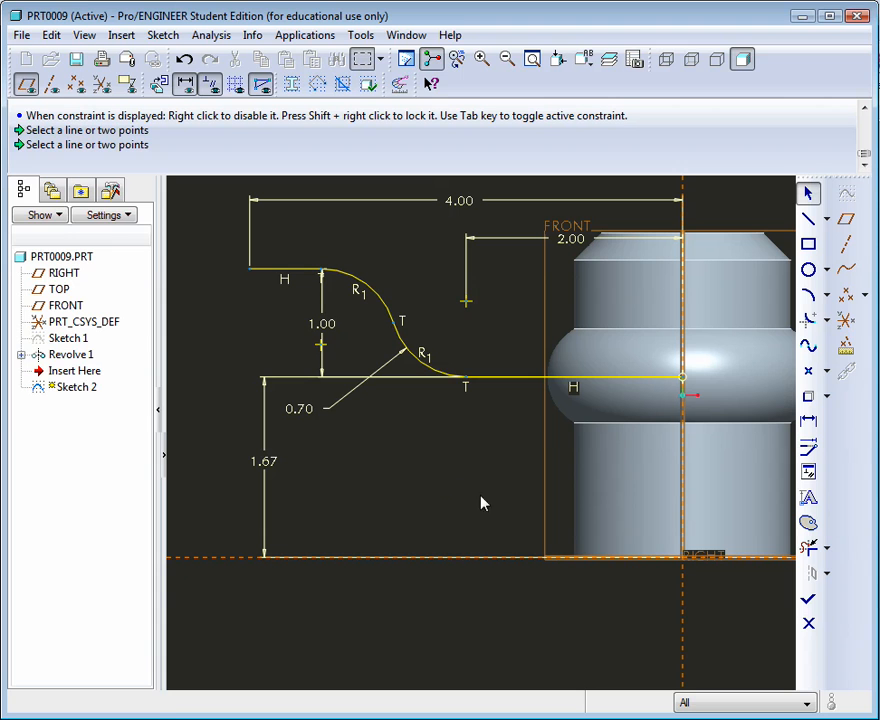
Finish the sketch and orbit to an angled view of the curve and the revolved solid
left_click(809, 601)
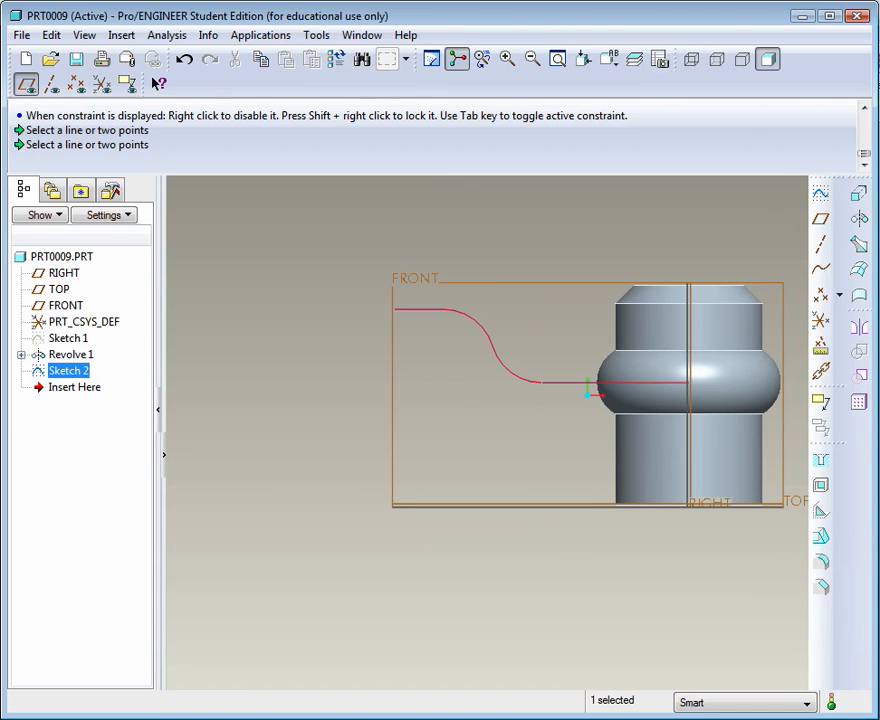
middle_click_drag(480, 480, 412, 466)
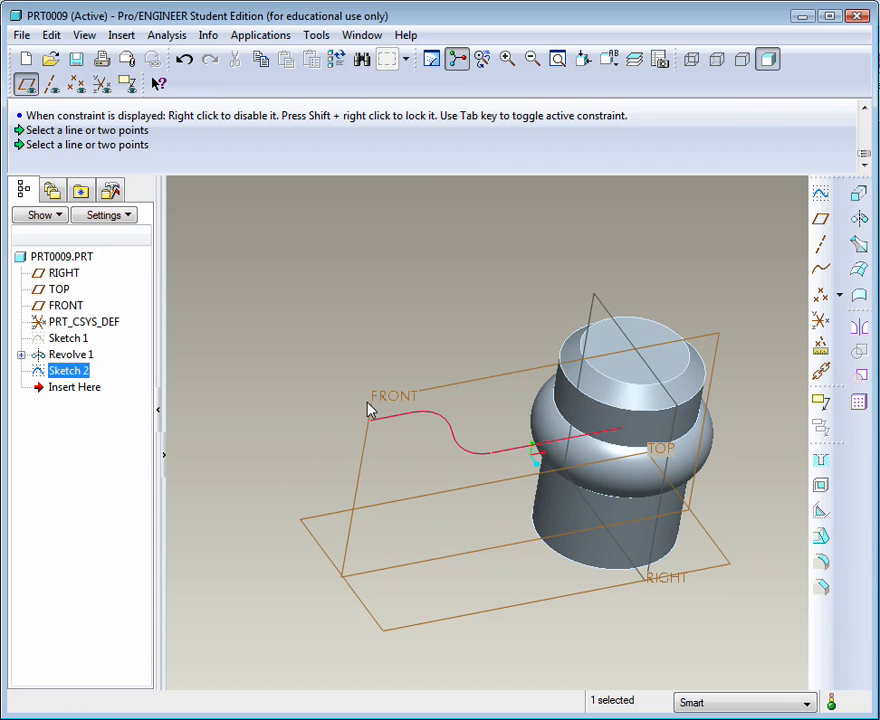
mouse_move(399, 458)
middle_mouse_down()
mouse_move(401, 446)
mouse_move(430, 441)
middle_mouse_up()
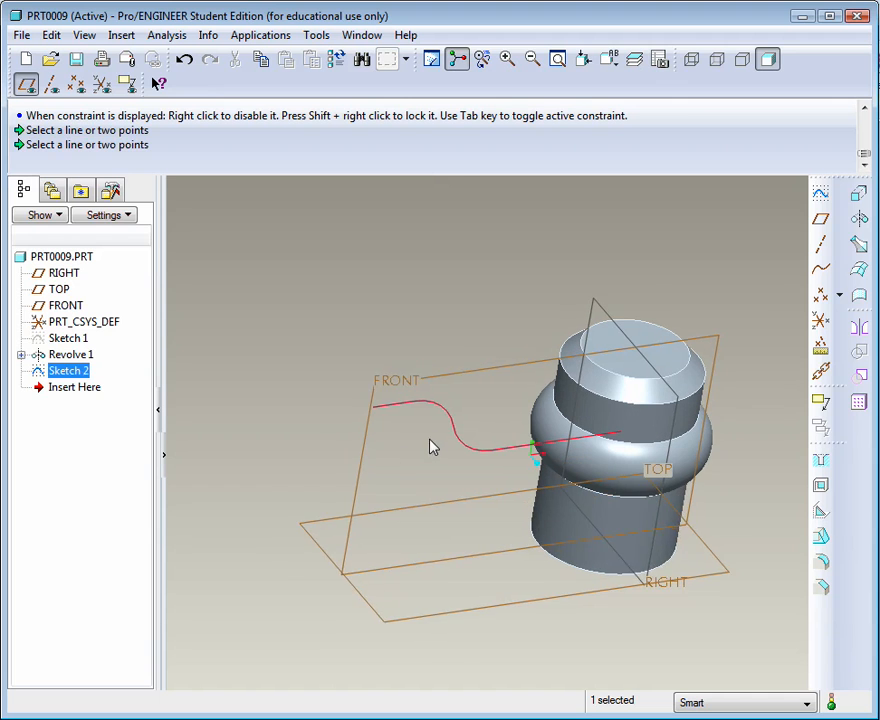
Switch to the Word tutorial, read step 10 on creating a sweep protrusion, and return to the PRT0009 part in Pro/ENGINEER
scroll(432, 435, "down", 2)
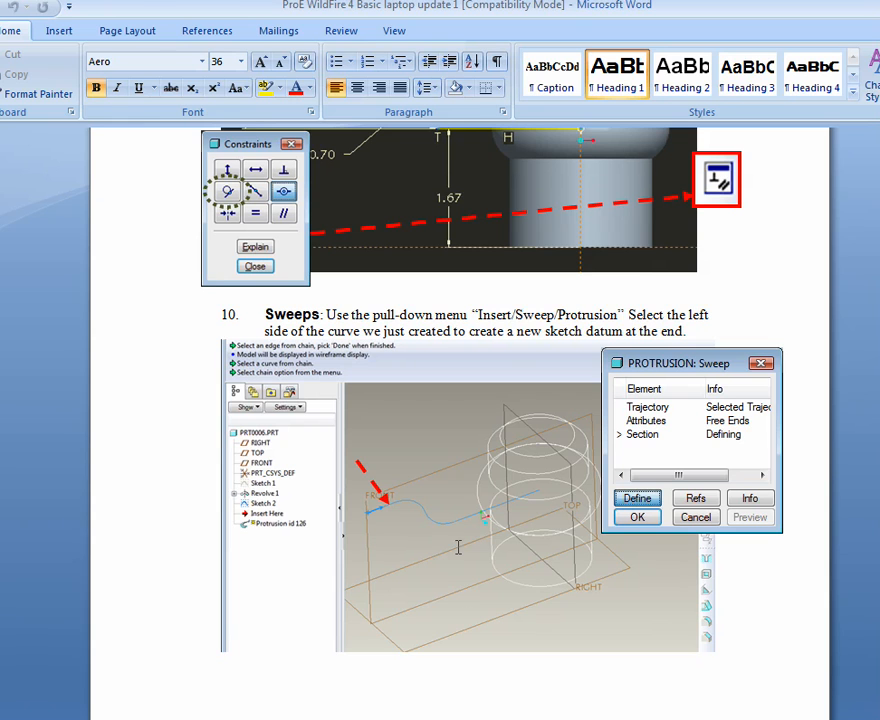
scroll(458, 545, "down", 1)
scroll(458, 542, "up", 1)
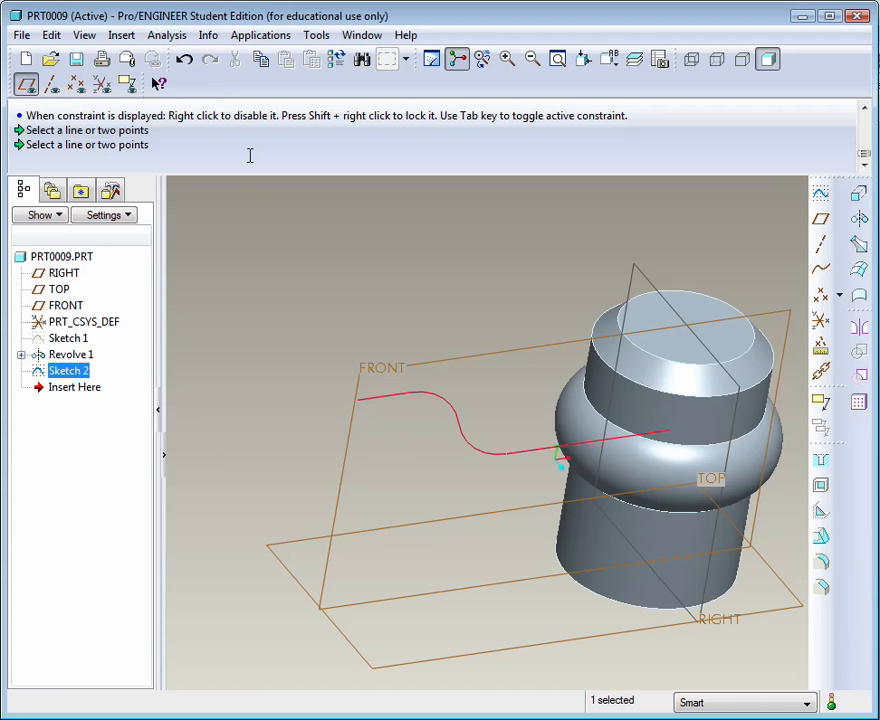
Start a sweep protrusion, move its dialog clear of the model, and check step 10 in the Word tutorial before returning to PRT0009
left_click(121, 38)
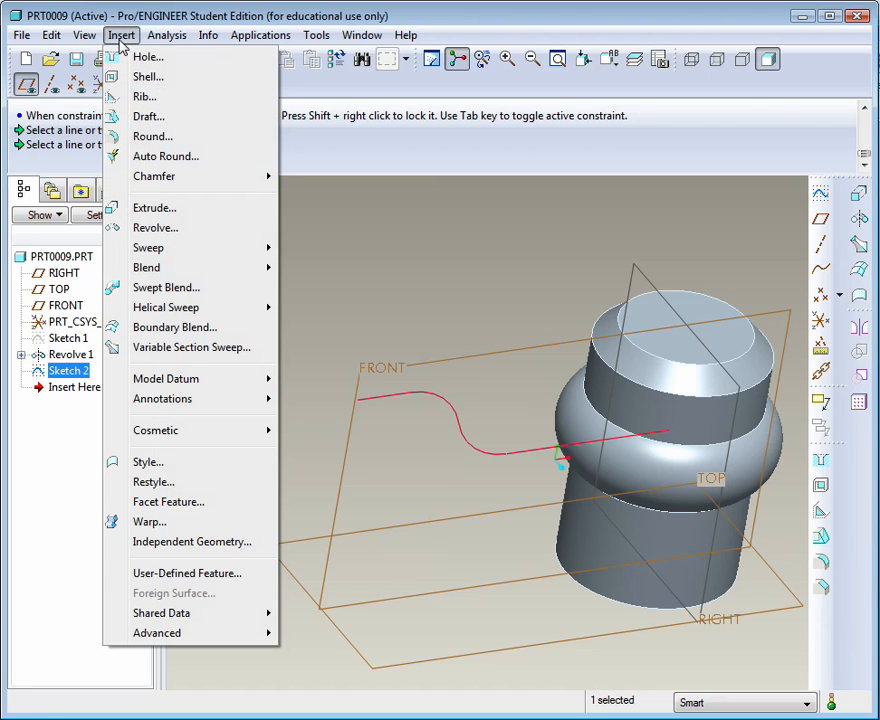
mouse_move(206, 250)
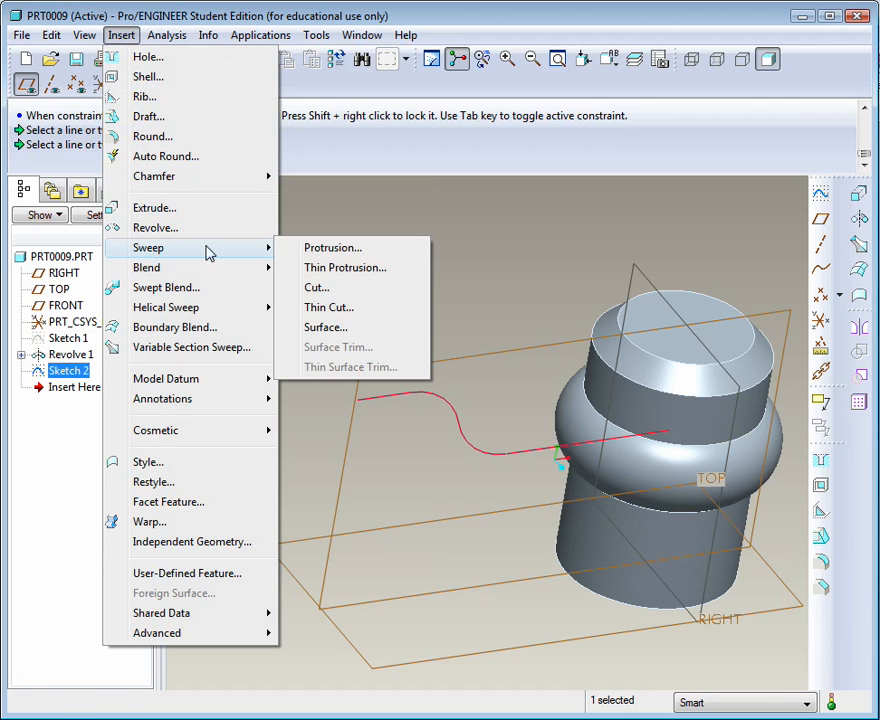
left_click(318, 252)
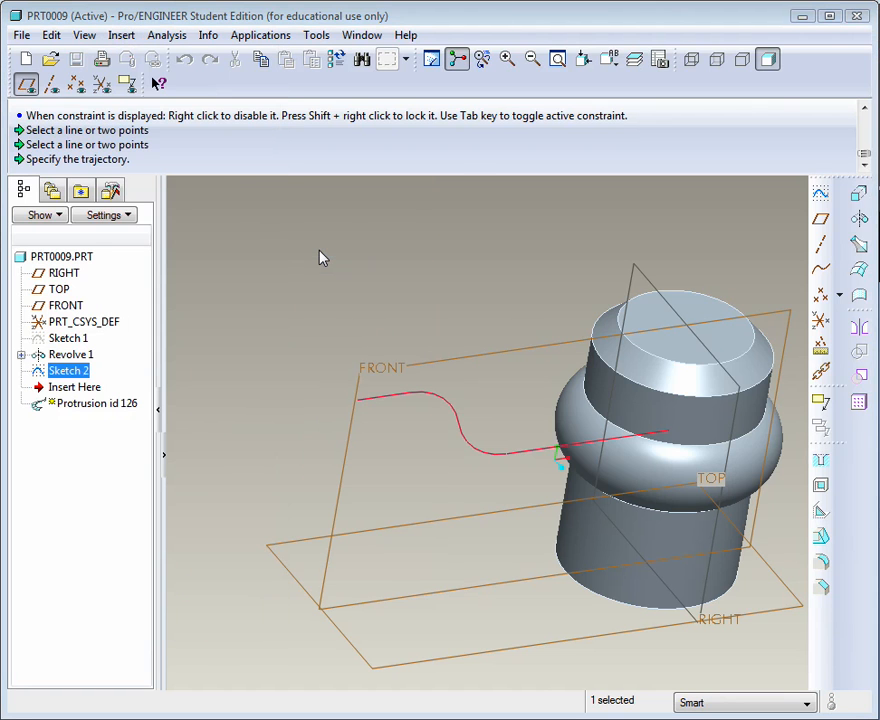
left_click_drag(758, 35, 705, 18)
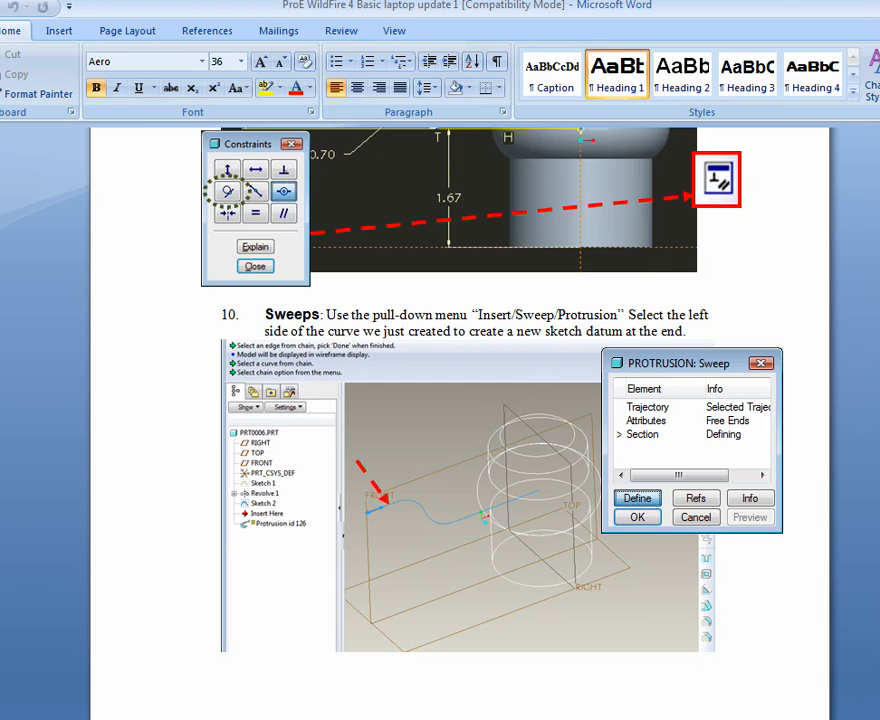
key("alt+Tab")
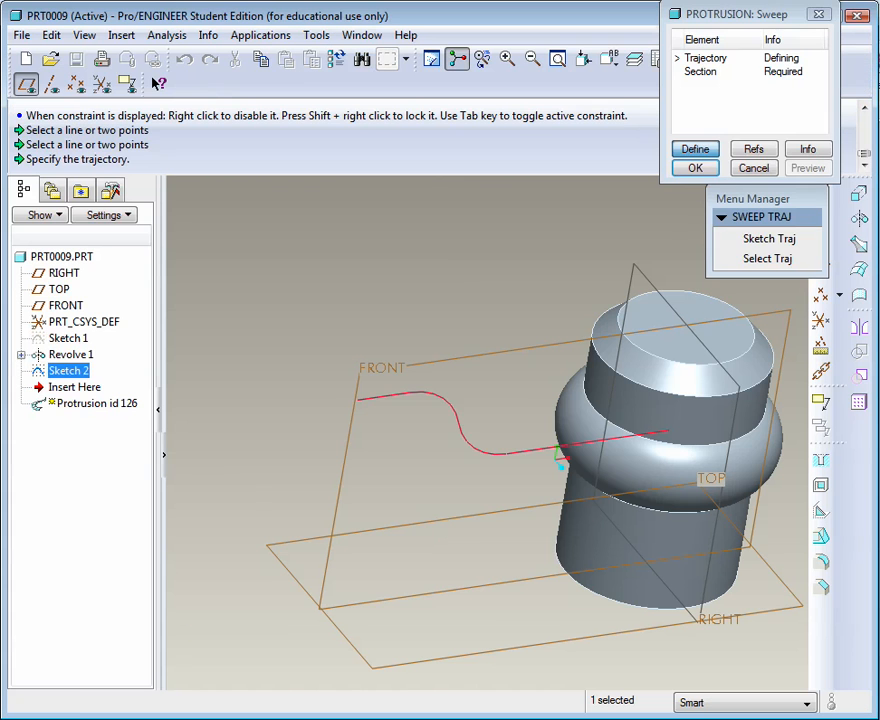
Define the sweep trajectory by selecting the entire Sketch 2 curve as a curve chain, and accept the Free Ends attribute
left_click(368, 401)
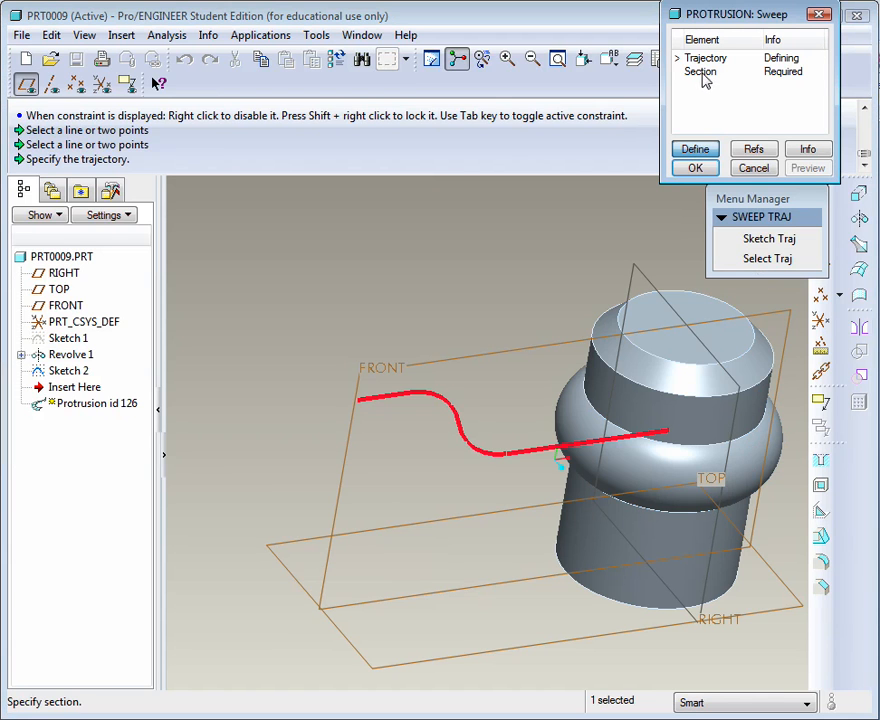
left_click(770, 240)
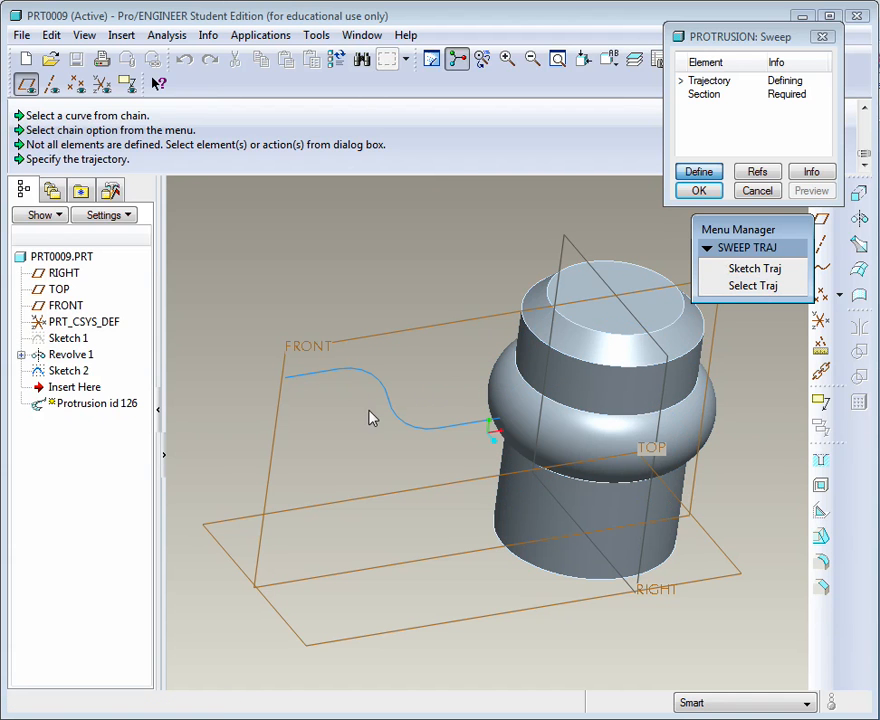
left_click(751, 287)
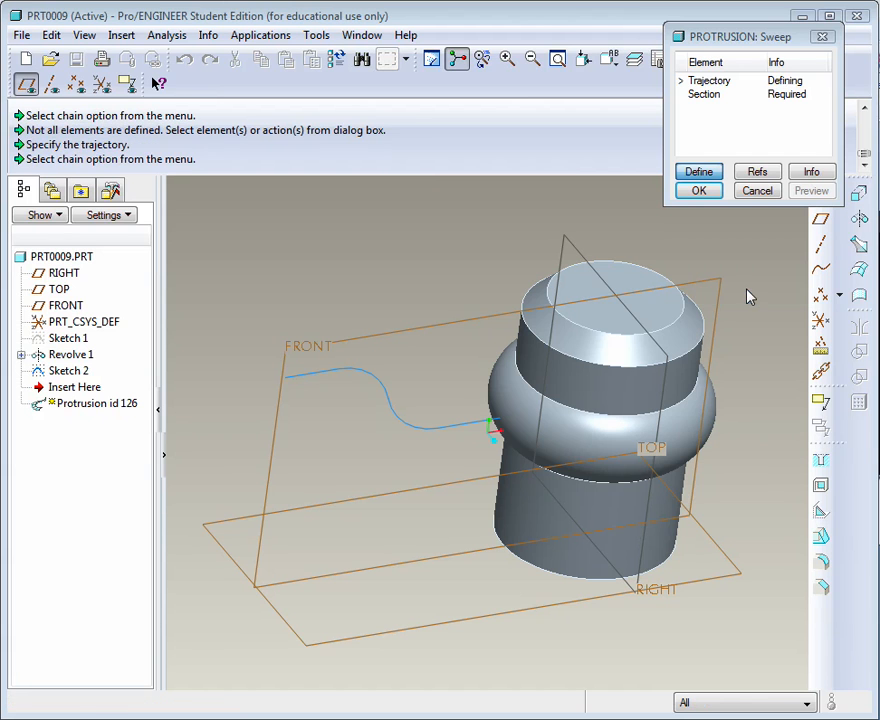
left_click_drag(773, 236, 795, 237)
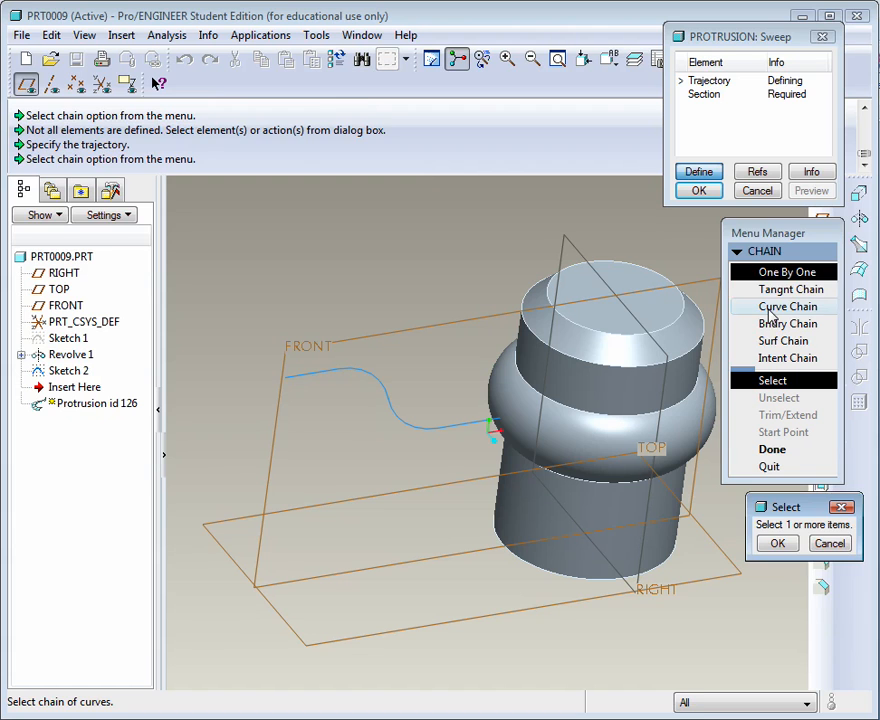
left_click(769, 313)
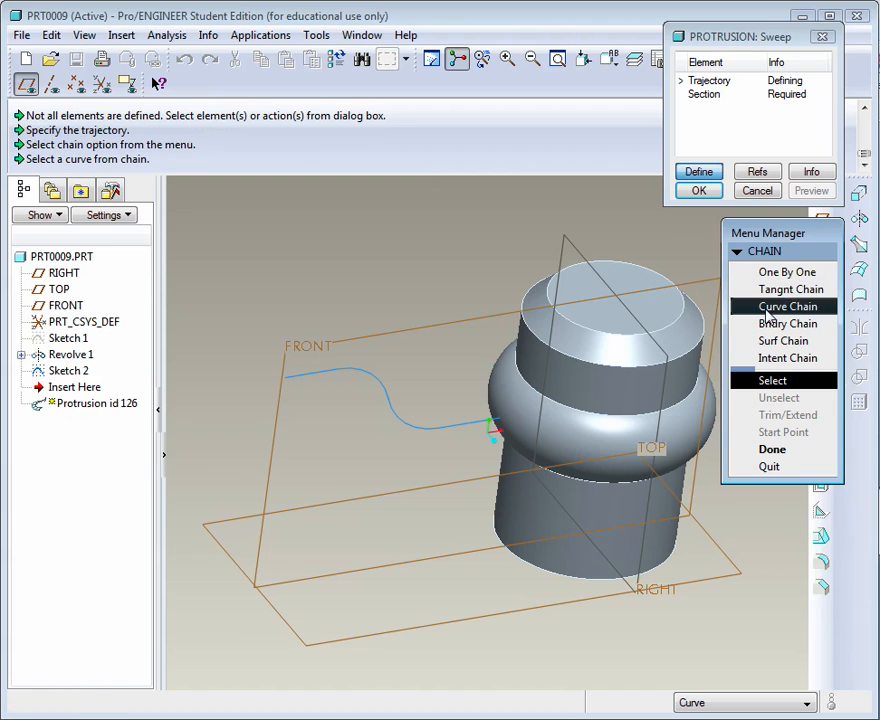
left_click(318, 383)
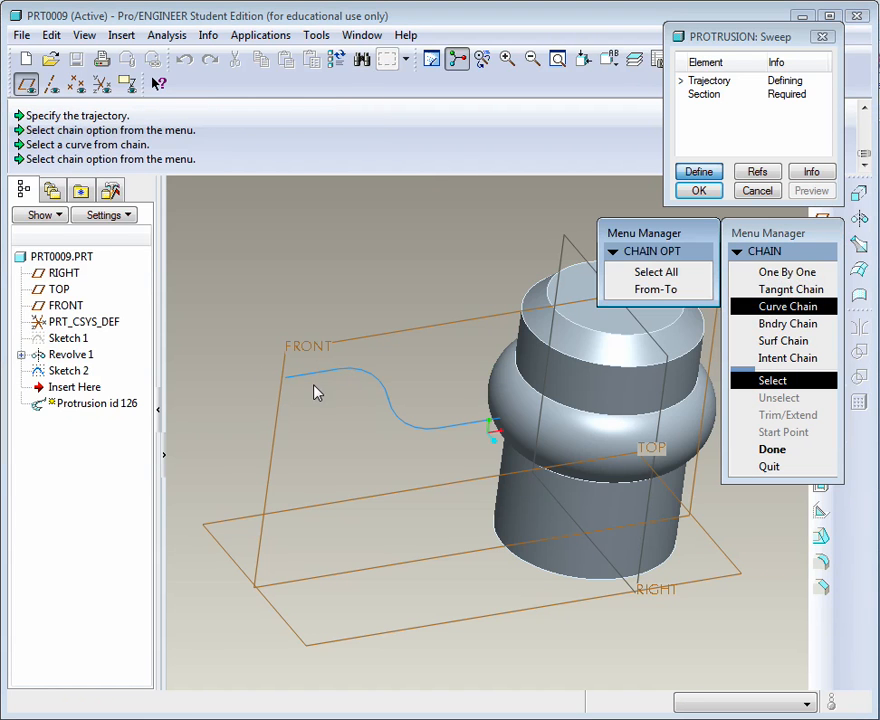
left_click(665, 276)
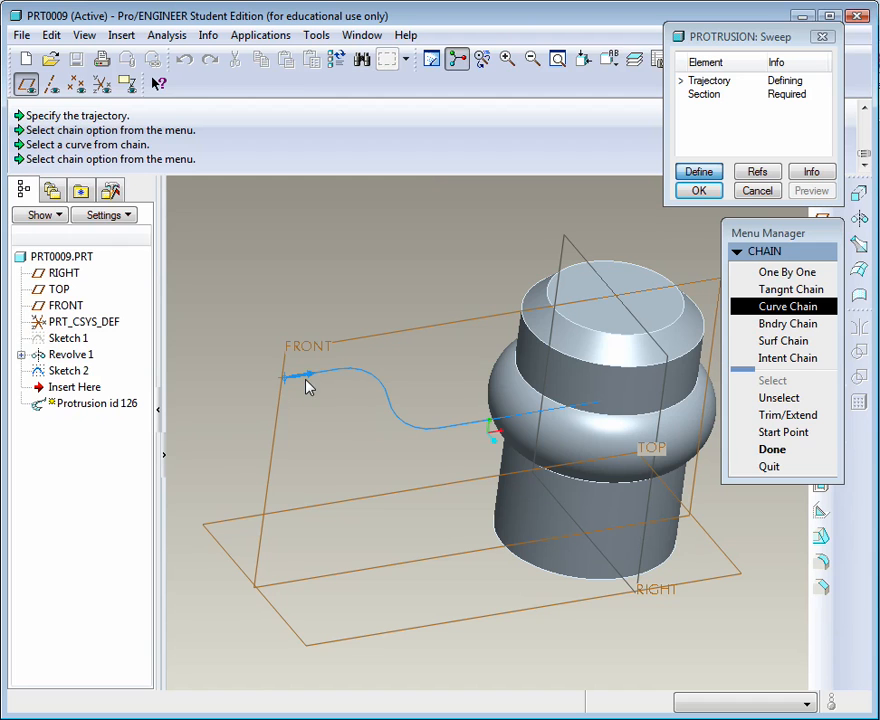
left_click(775, 451)
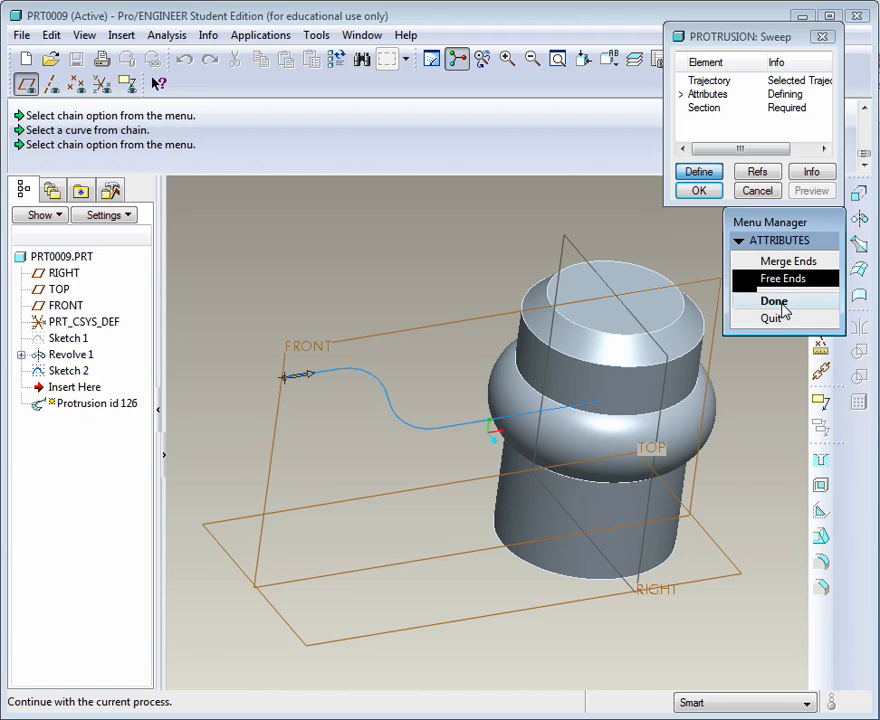
left_click(778, 303)
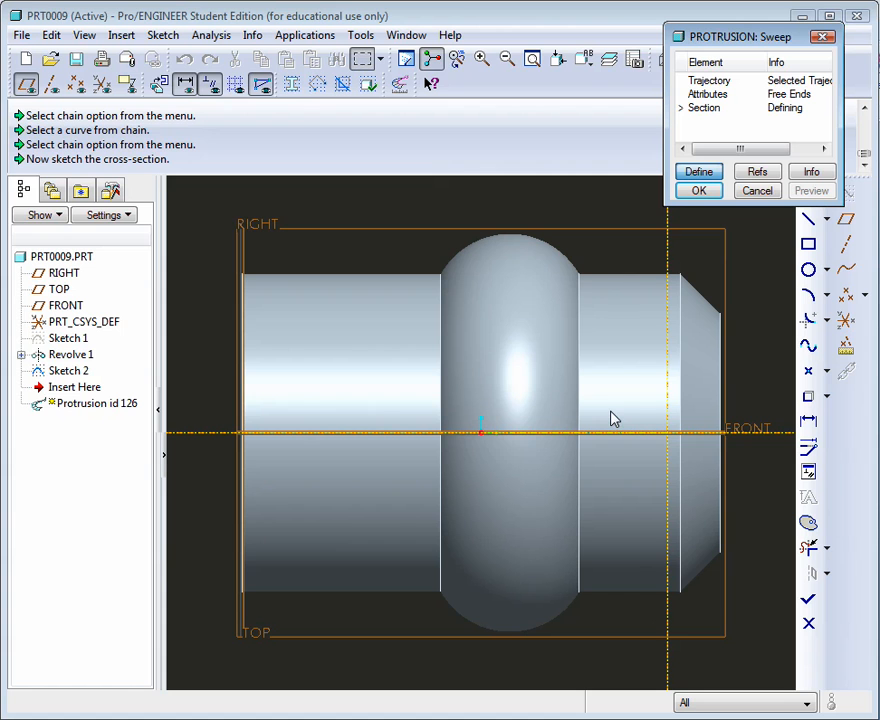
In an angled sketch view, draw a circle about 0.41 in diameter centred on the trajectory's start point
mouse_move(570, 387)
middle_mouse_down()
mouse_move(634, 479)
mouse_move(546, 421)
mouse_move(542, 432)
middle_mouse_up()
scroll(542, 432, "up", 3)
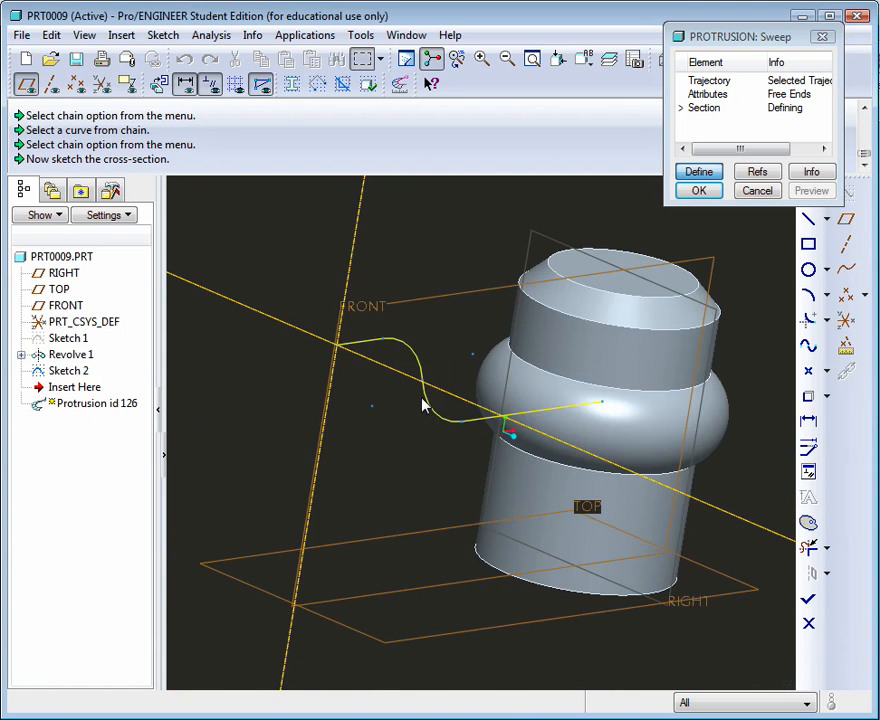
scroll(400, 385, "up", 1)
scroll(312, 330, "down", 4)
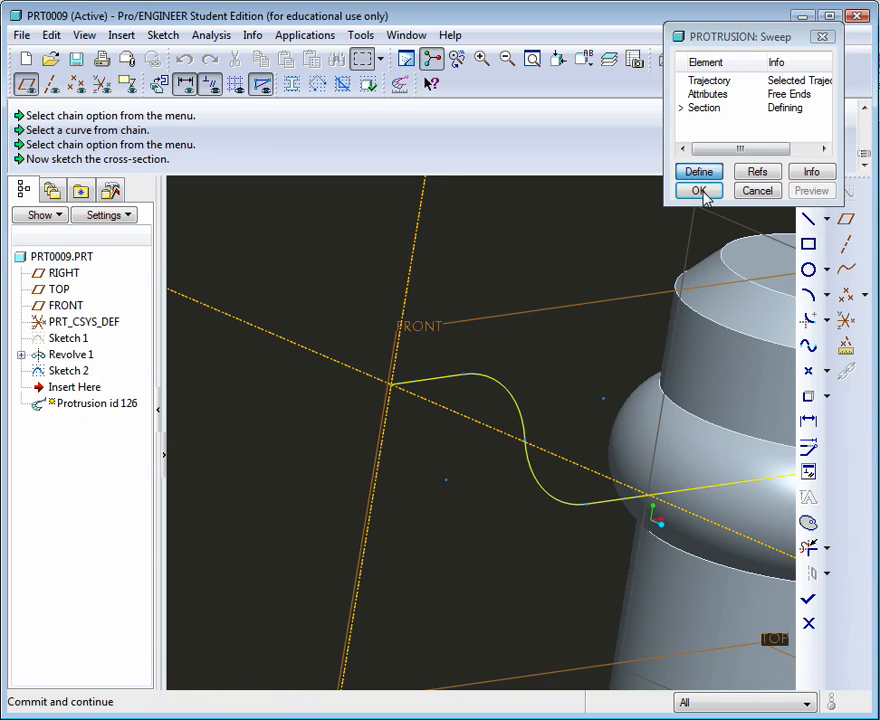
left_click(812, 270)
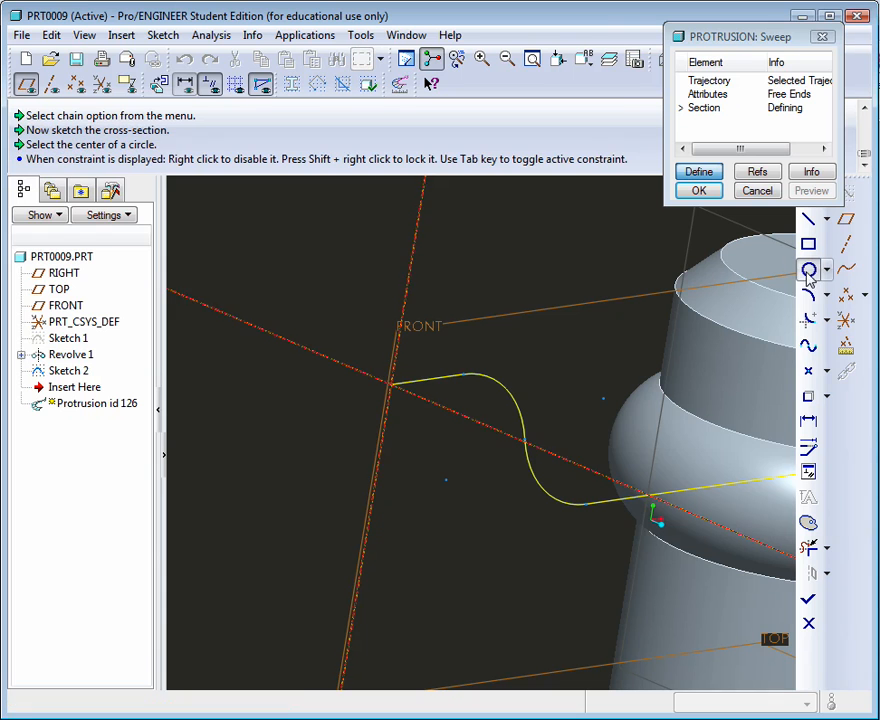
left_click(391, 384)
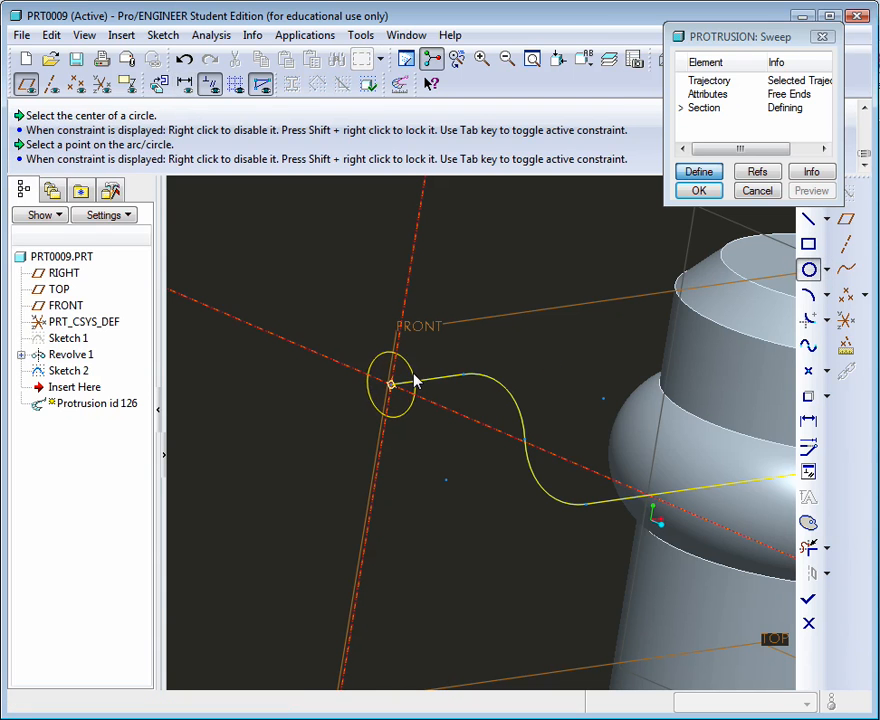
left_click(414, 378)
Draw three connected lines forming a U below the circle, about 0.40 deep, from one side of the circle to the other
left_click(809, 219)
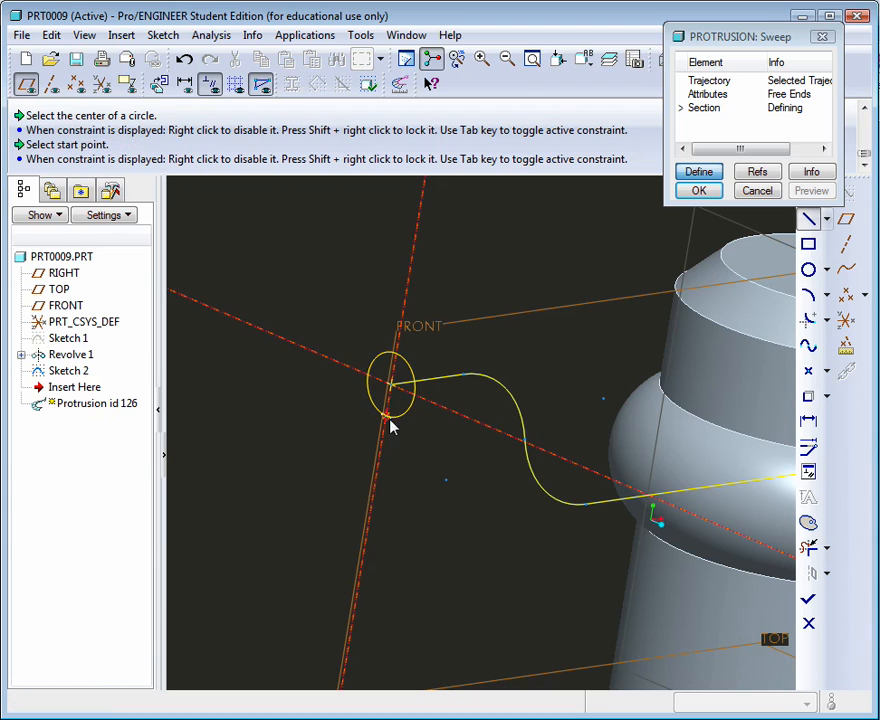
left_click(368, 377)
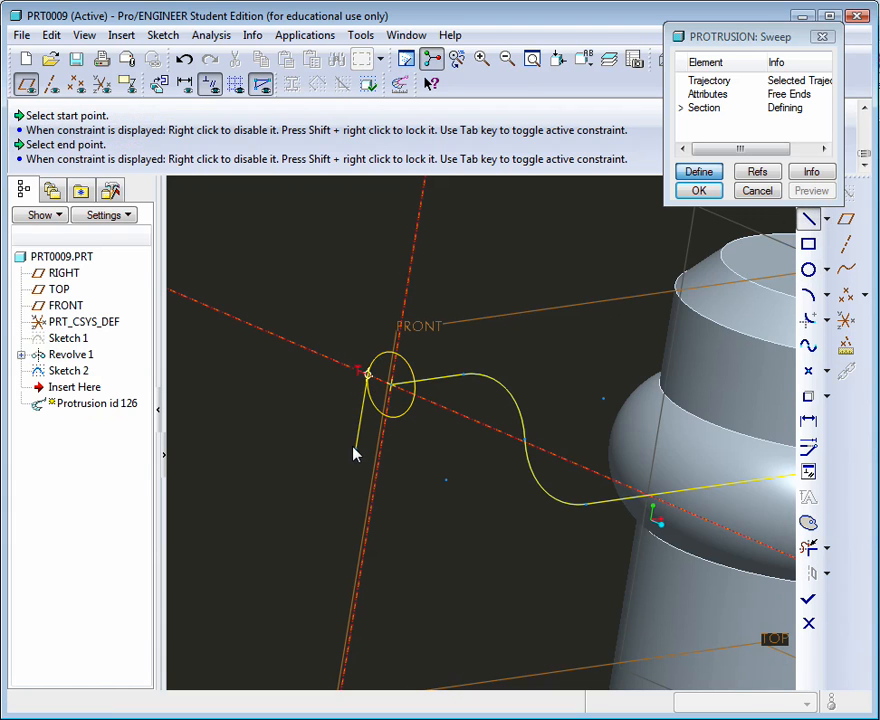
left_click(403, 455)
left_click(412, 404)
middle_click(467, 477)
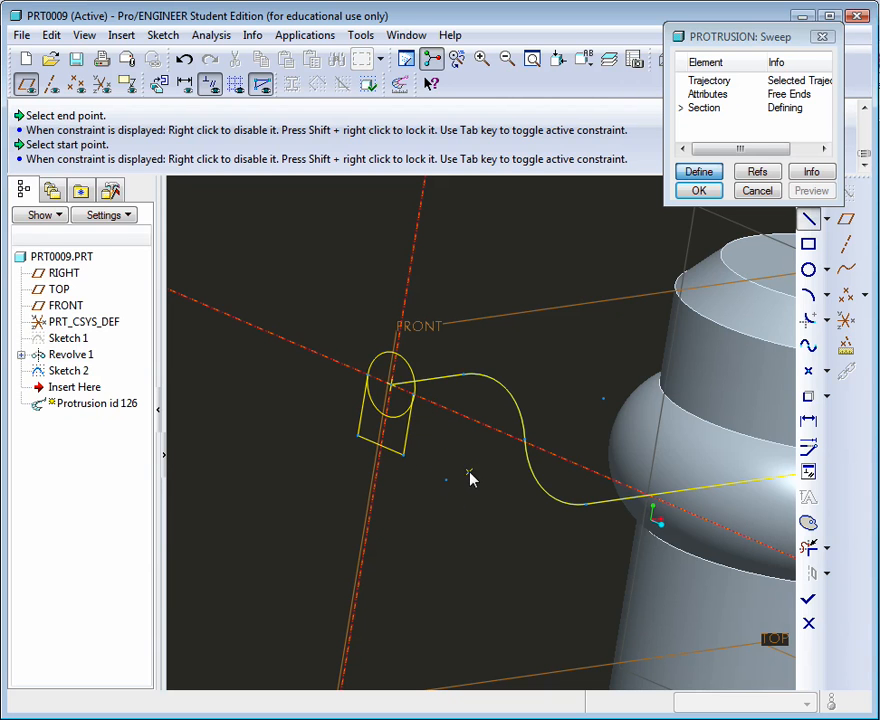
Move the sweep dialog off the sketch tools and try to reposition the upper endpoint of the profile's right-hand line
scroll(407, 418, "up", 5)
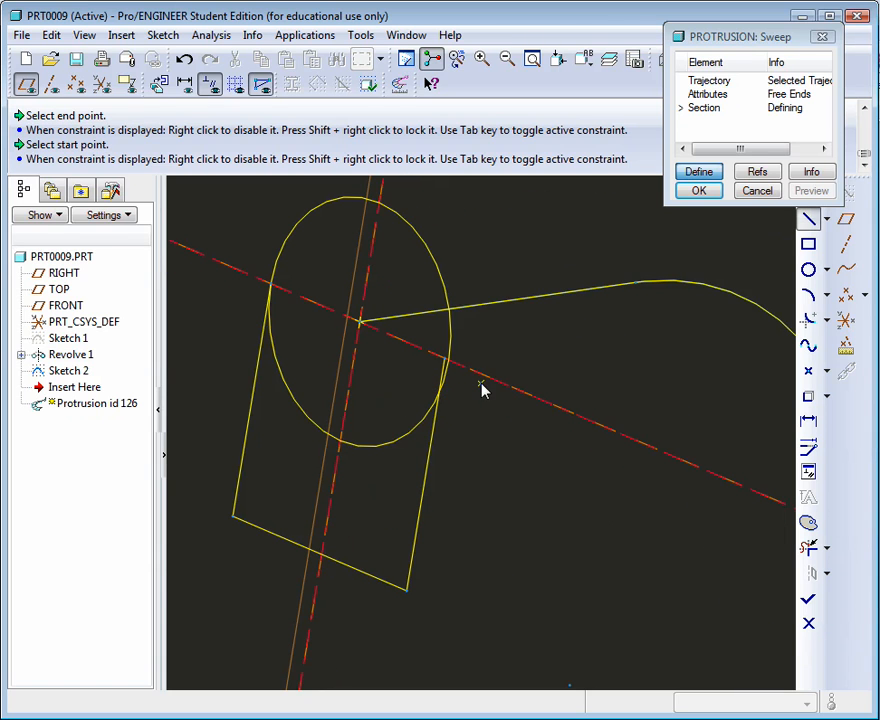
left_click(808, 219)
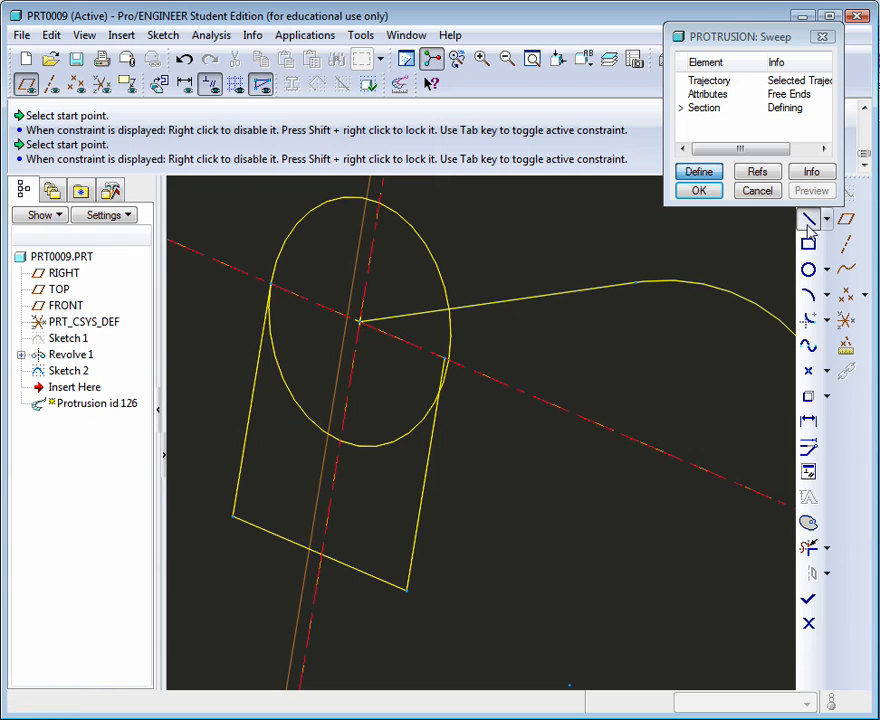
left_click_drag(759, 38, 666, 42)
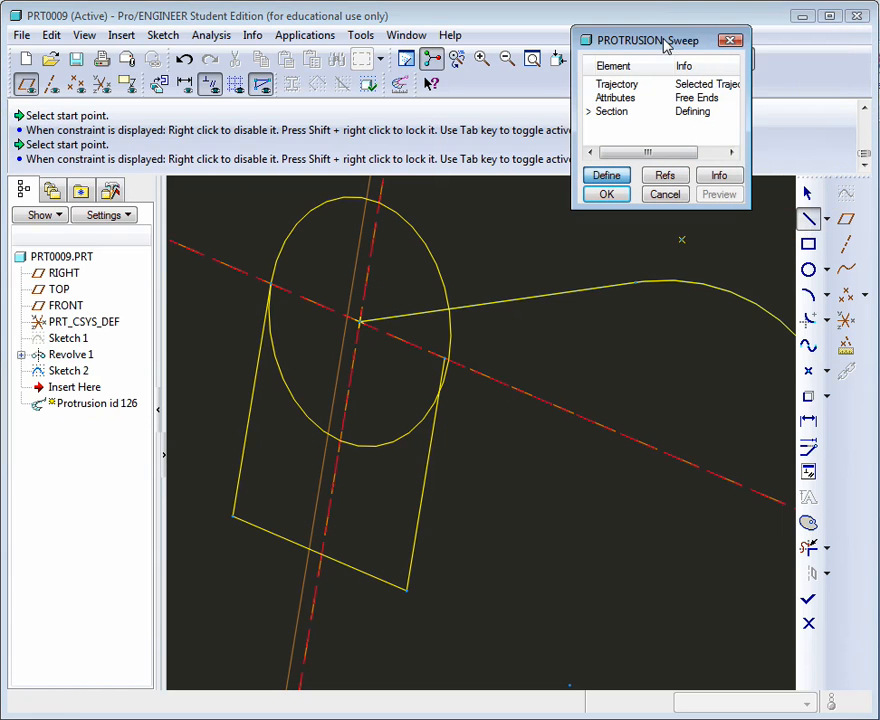
left_click(808, 192)
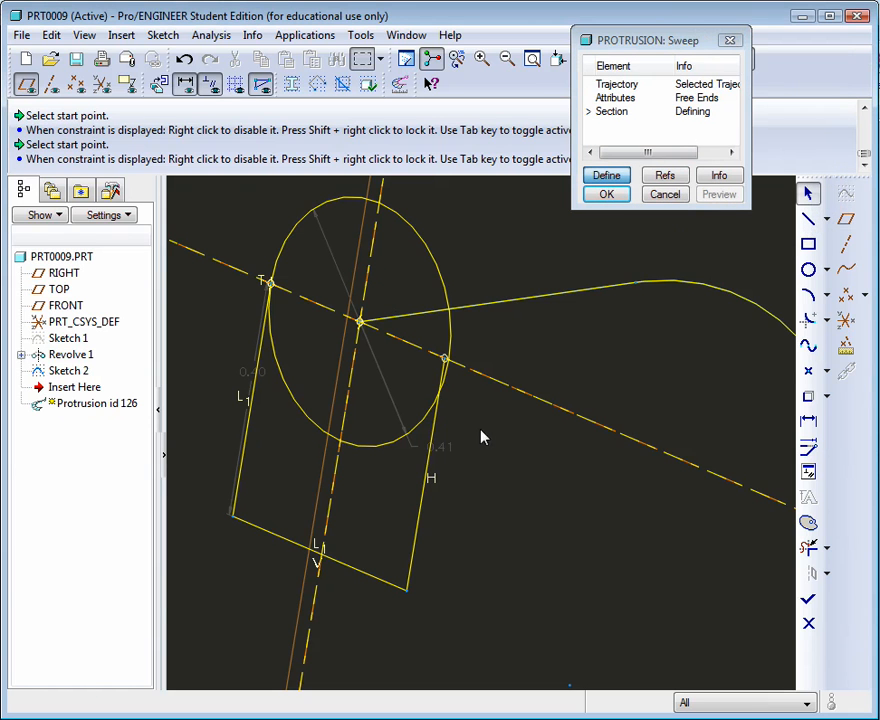
left_click_drag(446, 367, 467, 373)
left_click(446, 367)
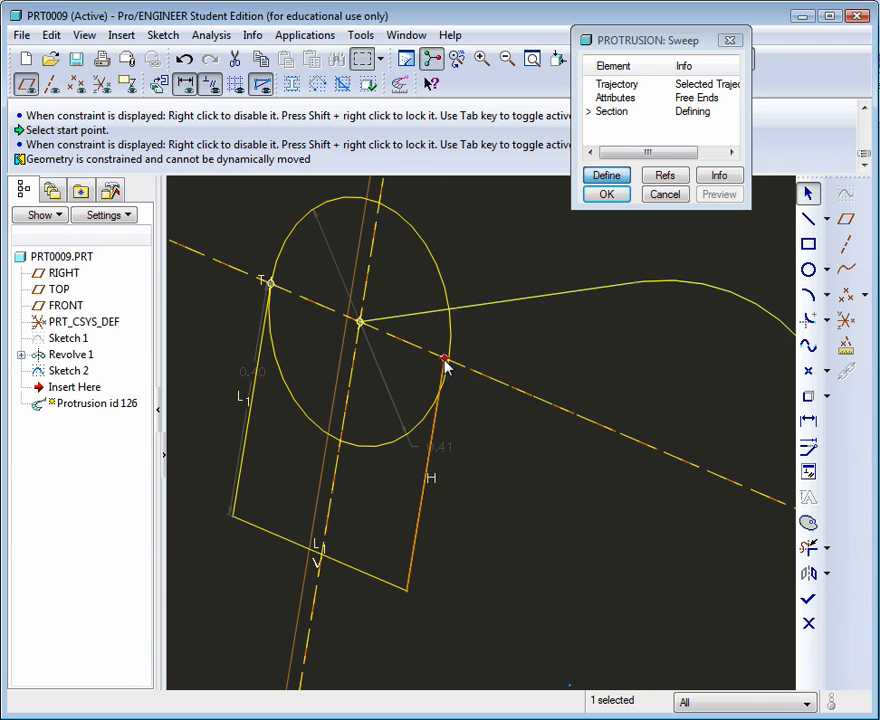
left_click(473, 387)
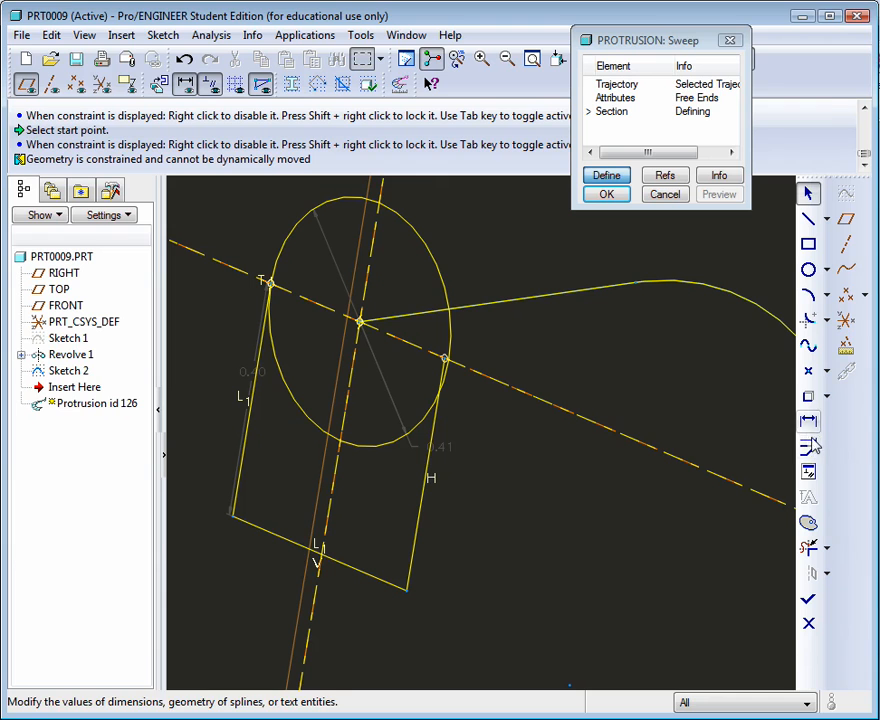
Apply a tangent constraint between the profile's right-hand line and the circle, then close the constraints dialog
left_click(810, 472)
left_click_drag(782, 118, 691, 258)
left_click(677, 308)
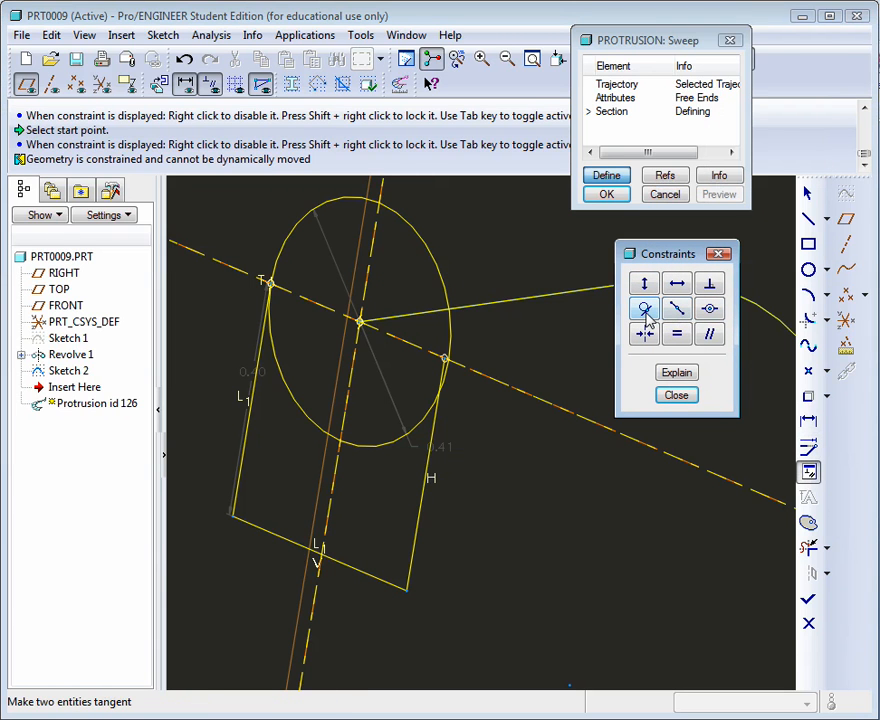
left_click(645, 310)
left_click(440, 385)
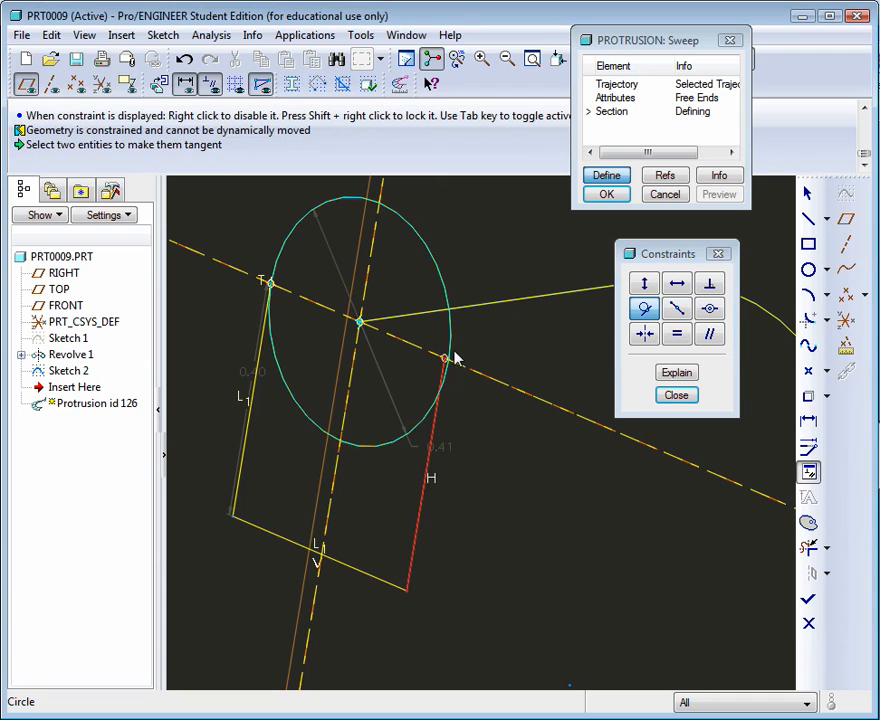
left_click(450, 340)
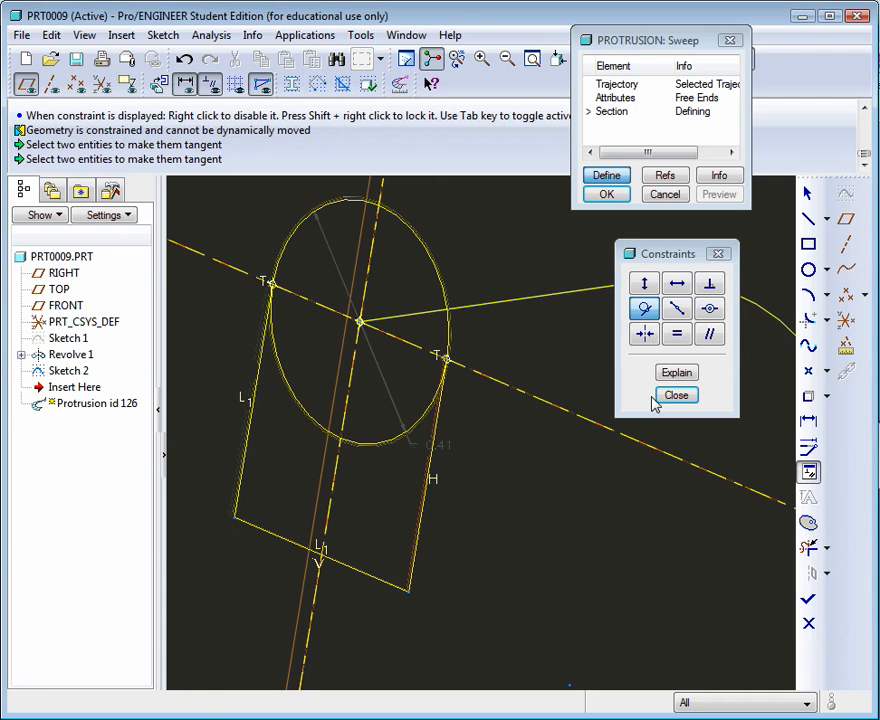
left_click(681, 398)
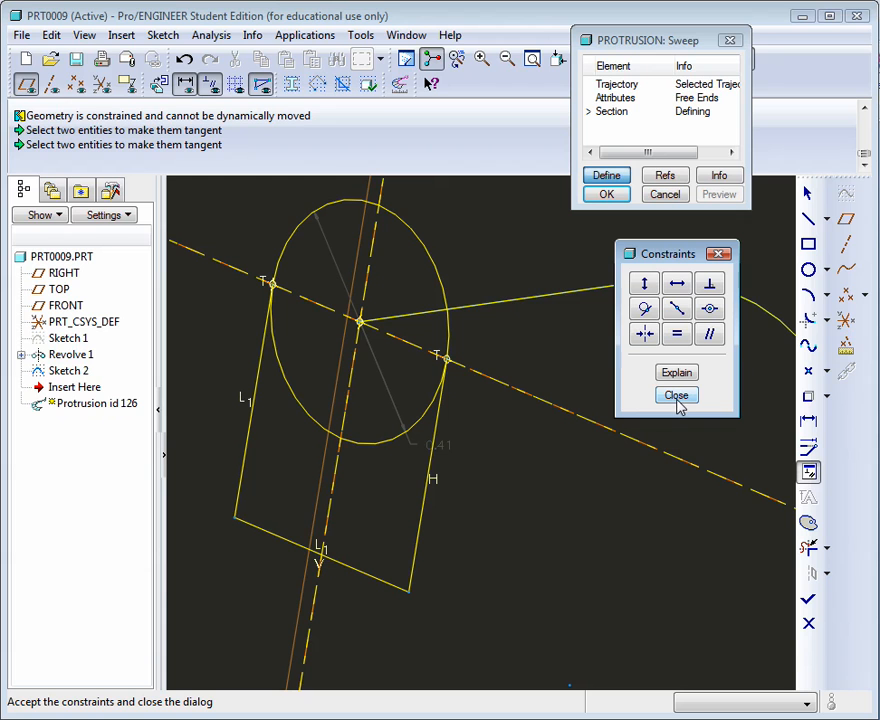
left_click(677, 396)
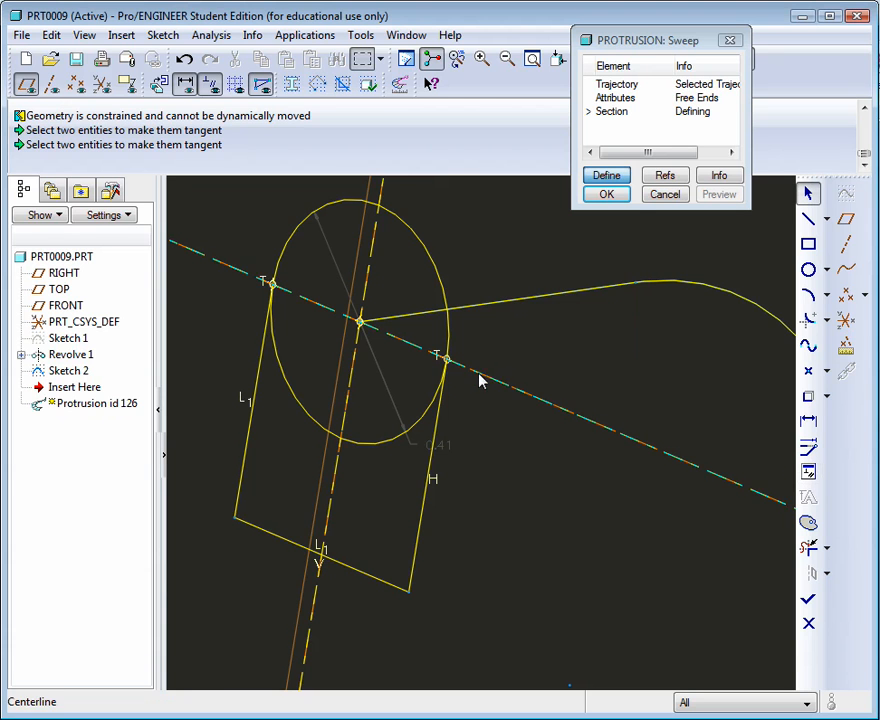
Move the circle's diameter dimension outside the profile and switch to the Word tutorial to read the section sketch in step 11
scroll(477, 376, "up", 1)
left_click_drag(469, 433, 516, 261)
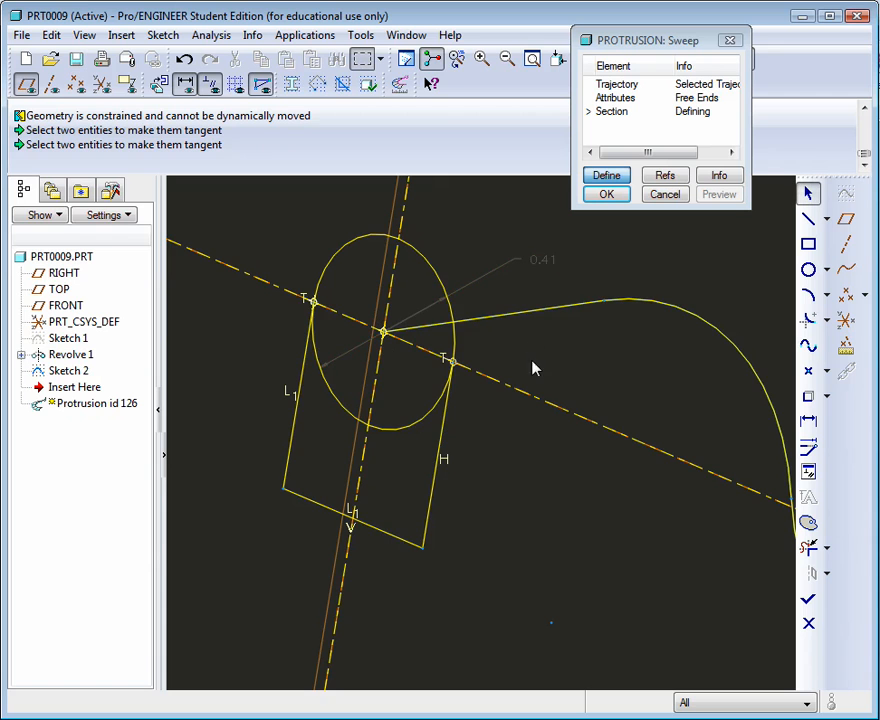
scroll(505, 415, "up", 2)
scroll(501, 392, "down", 3)
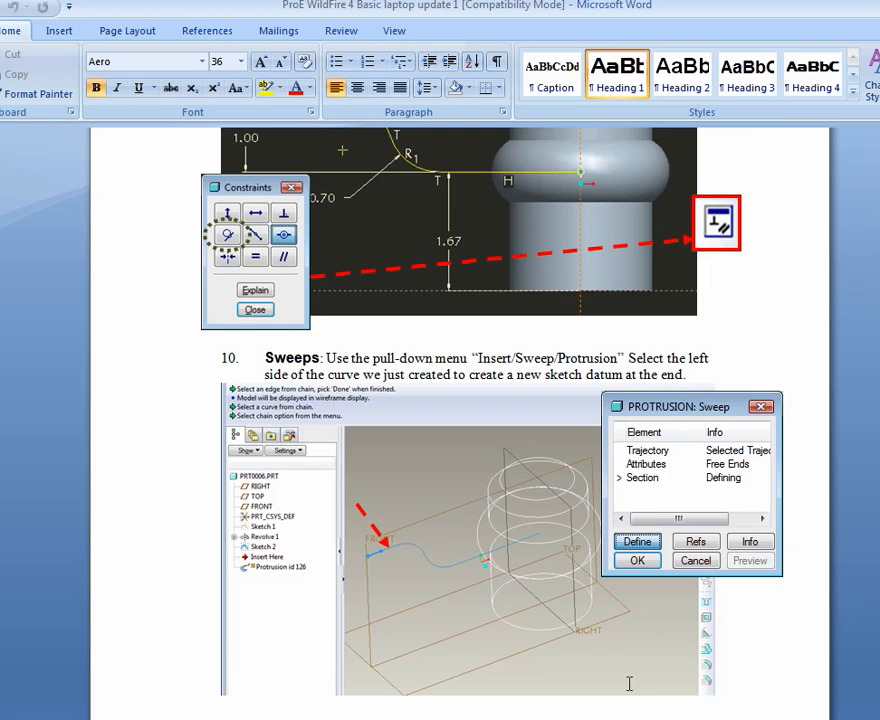
scroll(620, 670, "down", 8)
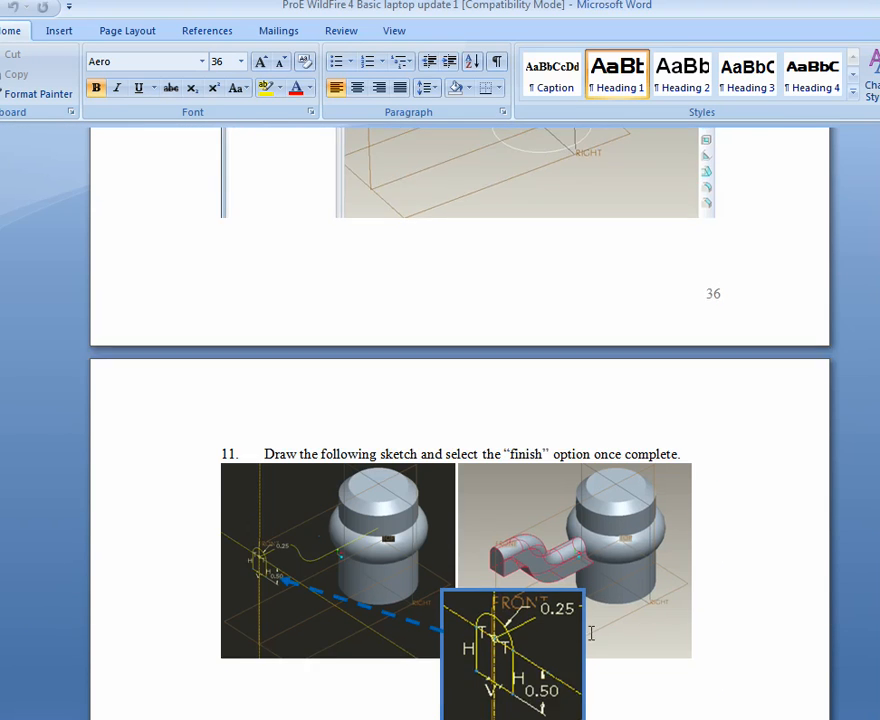
Check the section figure in step 11, return to Pro/ENGINEER and set the circle's diameter to 0.25
scroll(591, 633, "down", 3)
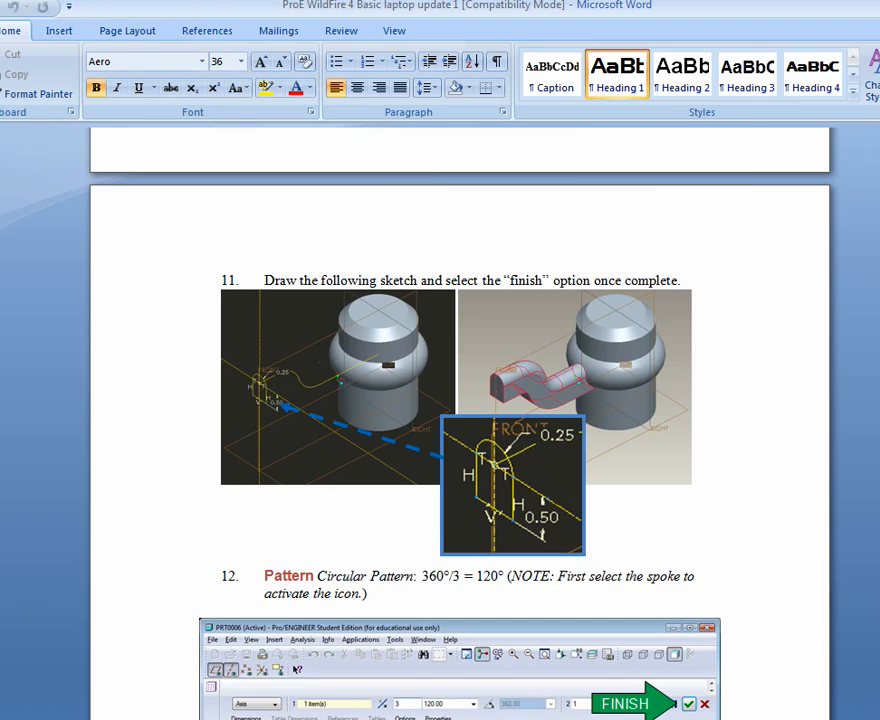
key("alt+Tab")
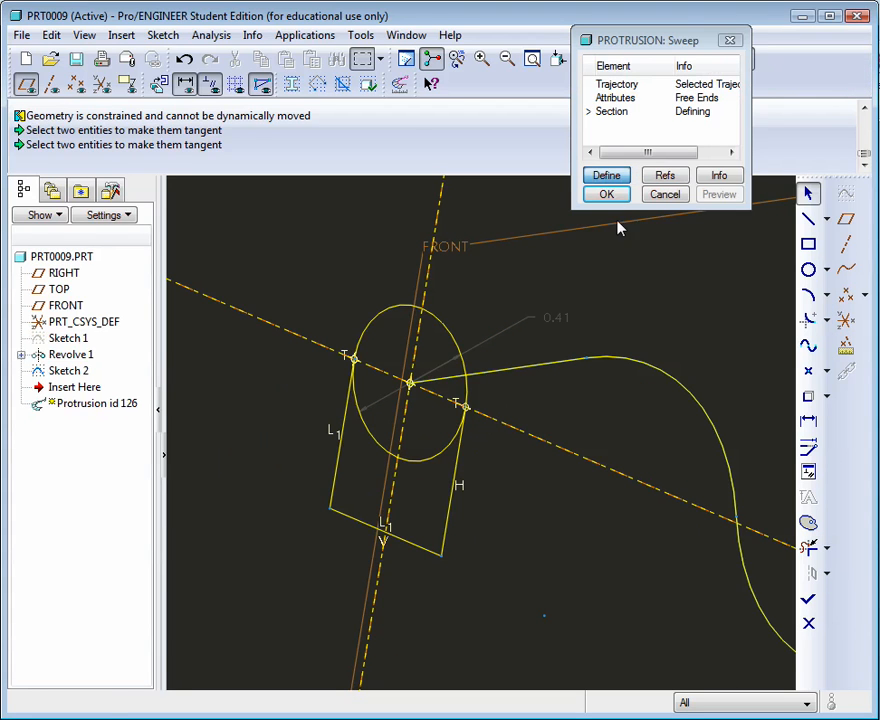
double_click(553, 316)
type(".25")
key("Return")
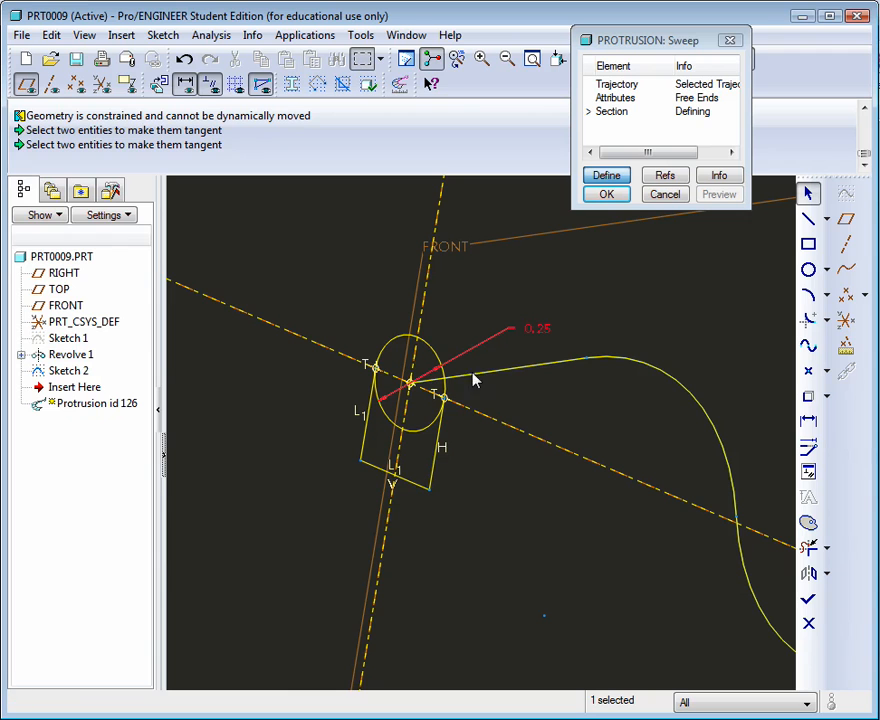
Dimension the length of the profile's right-hand line, placing the dimension outside the profile
left_click(809, 422)
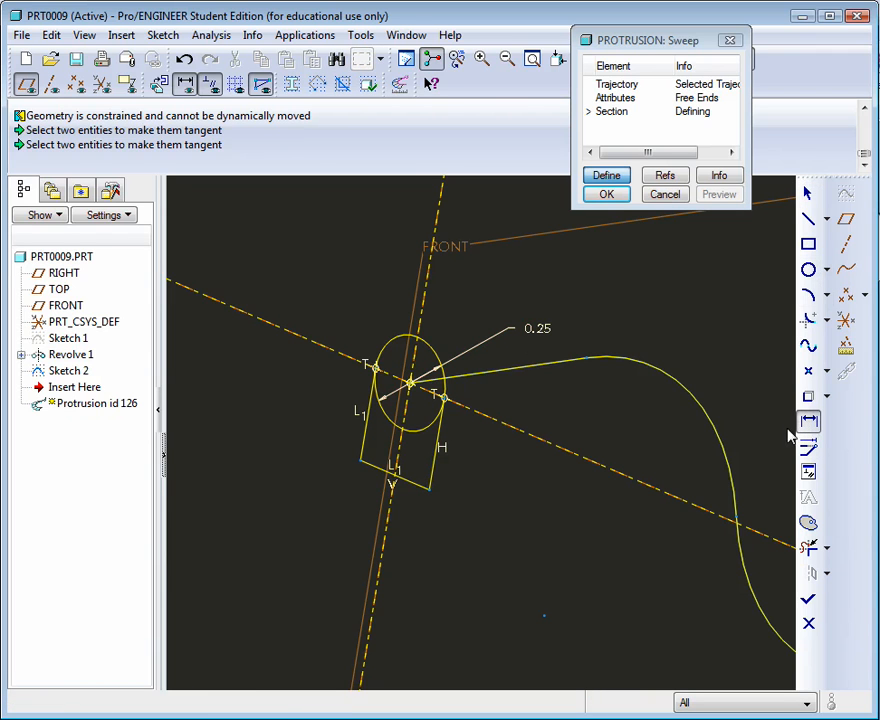
left_click(441, 440)
middle_click(476, 458)
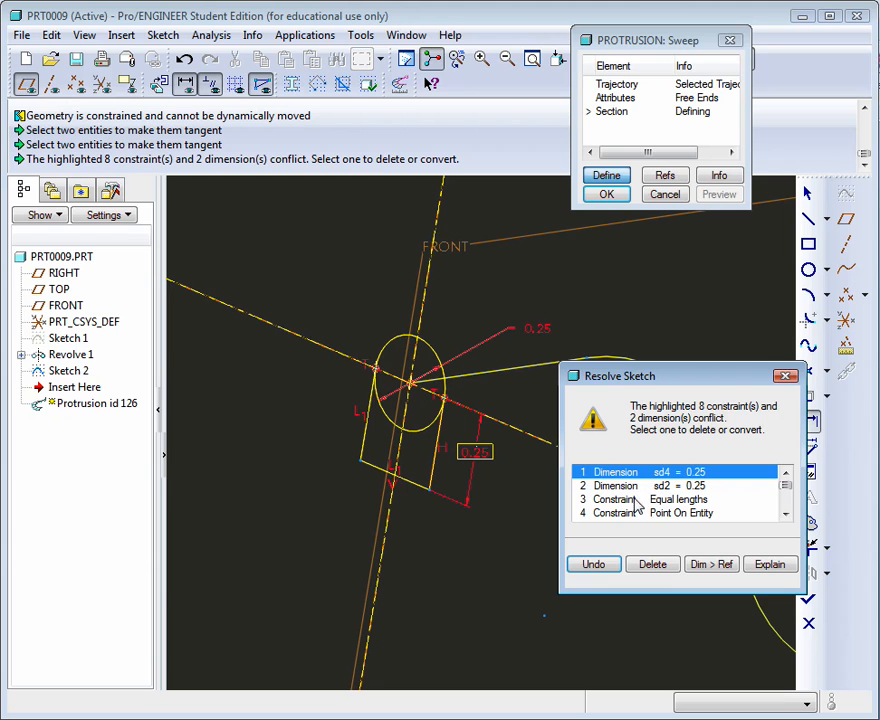
Review the conflicting constraints in Resolve Sketch and delete the Equal lengths constraint between the profile's left and lower lines
left_click(785, 514)
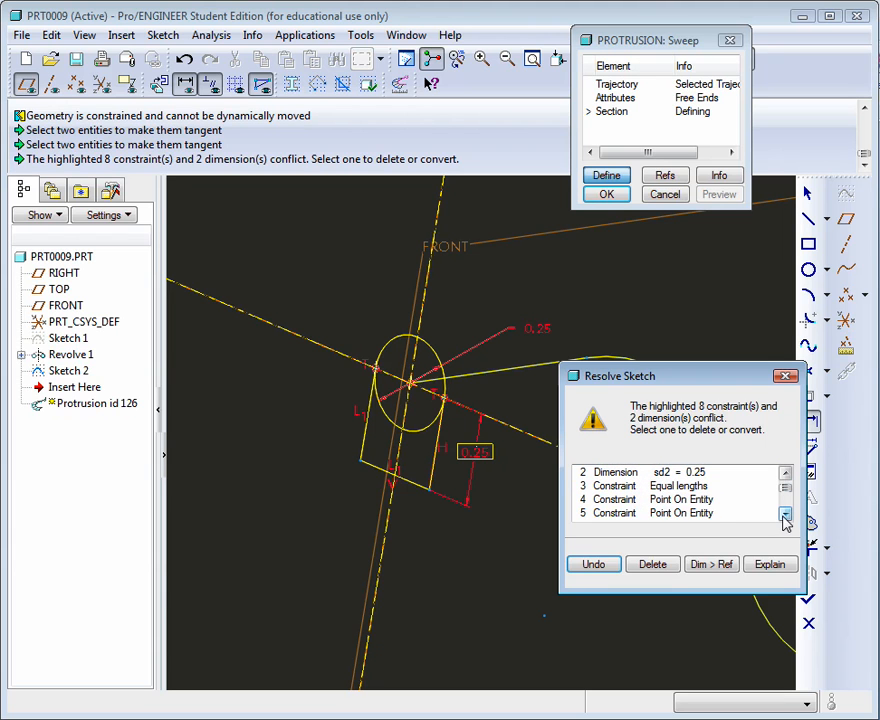
left_click(680, 499)
left_click(685, 514)
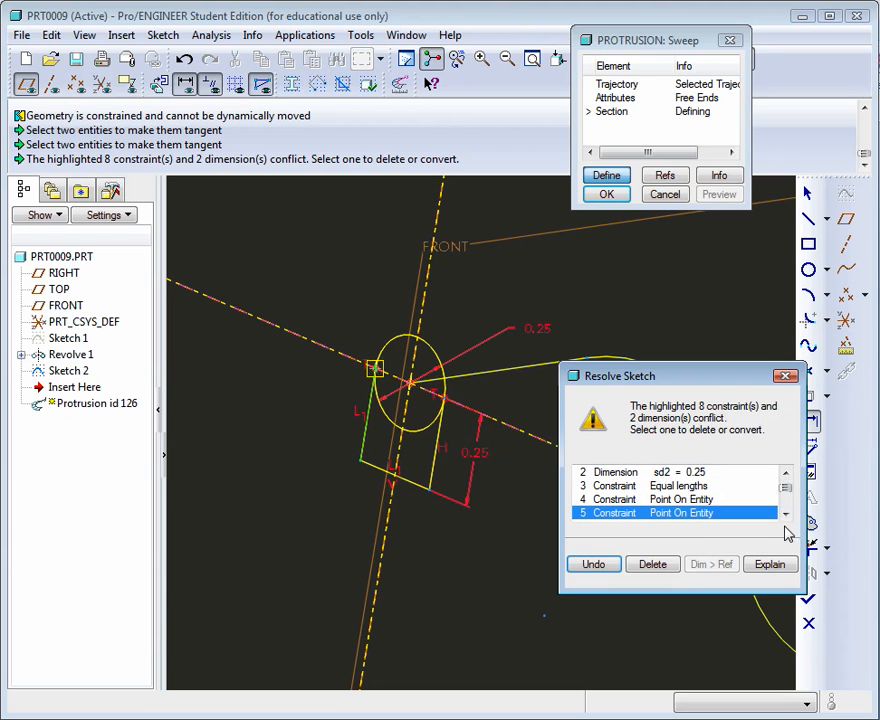
left_click(785, 514)
left_click(785, 514)
left_click(785, 514)
left_click(785, 514)
left_click(785, 514)
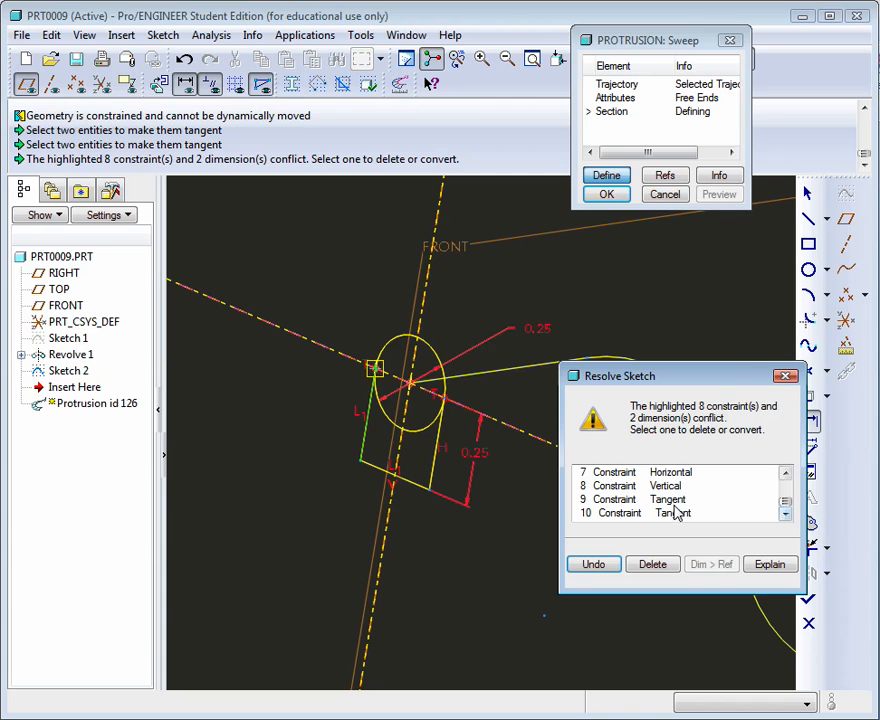
left_click(667, 488)
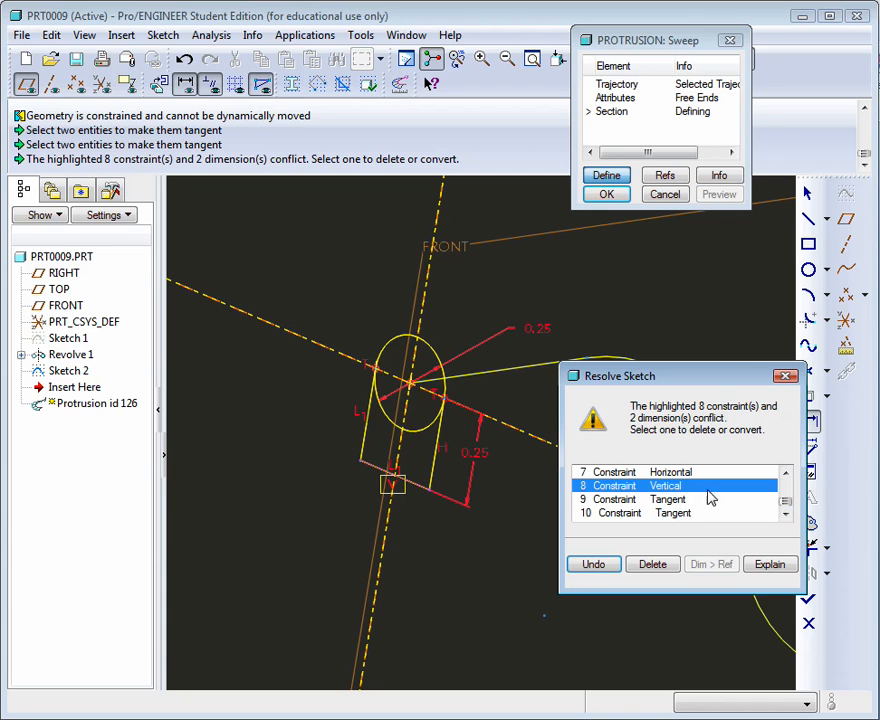
left_click(785, 473)
left_click(785, 473)
left_click(680, 486)
left_click(669, 474)
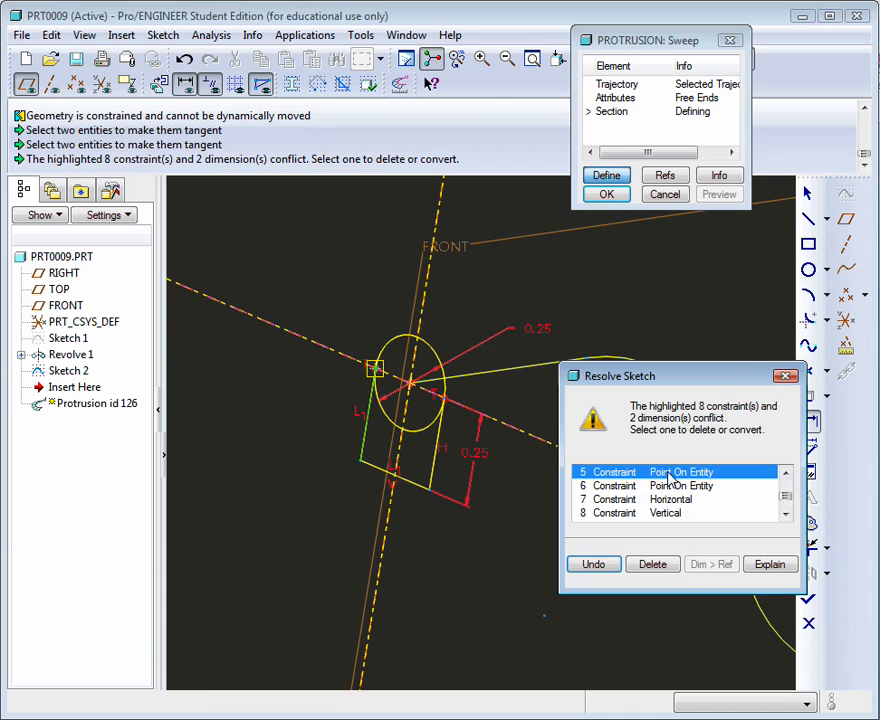
left_click(785, 473)
left_click(785, 473)
left_click(785, 473)
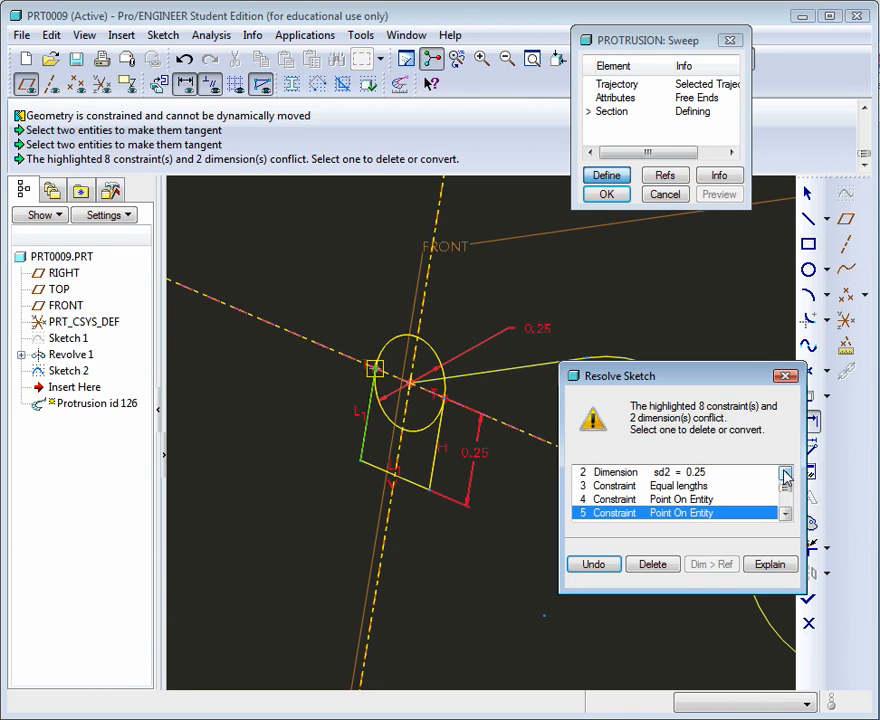
left_click(699, 486)
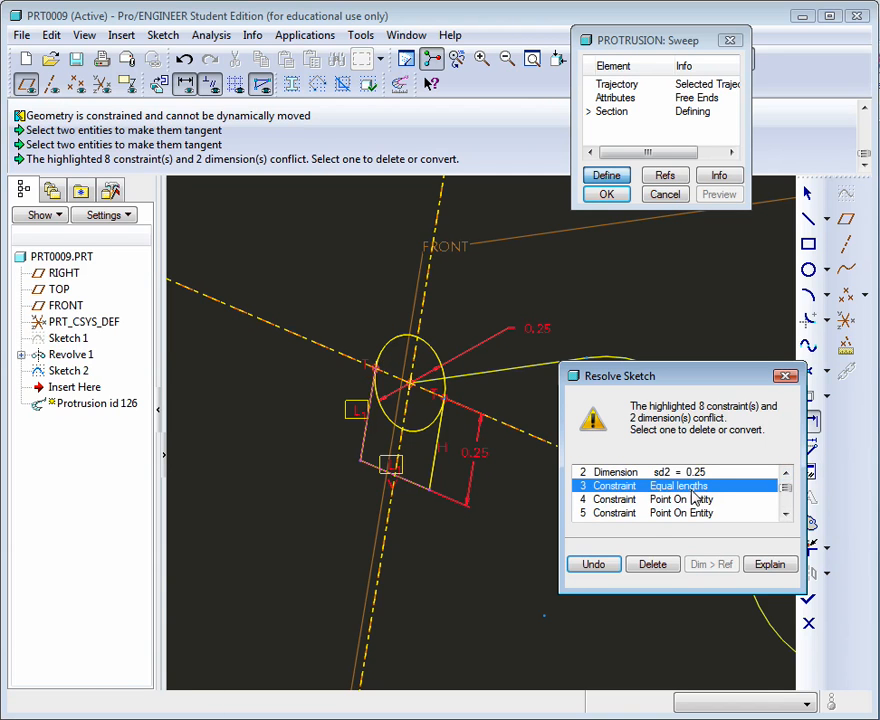
left_click(673, 567)
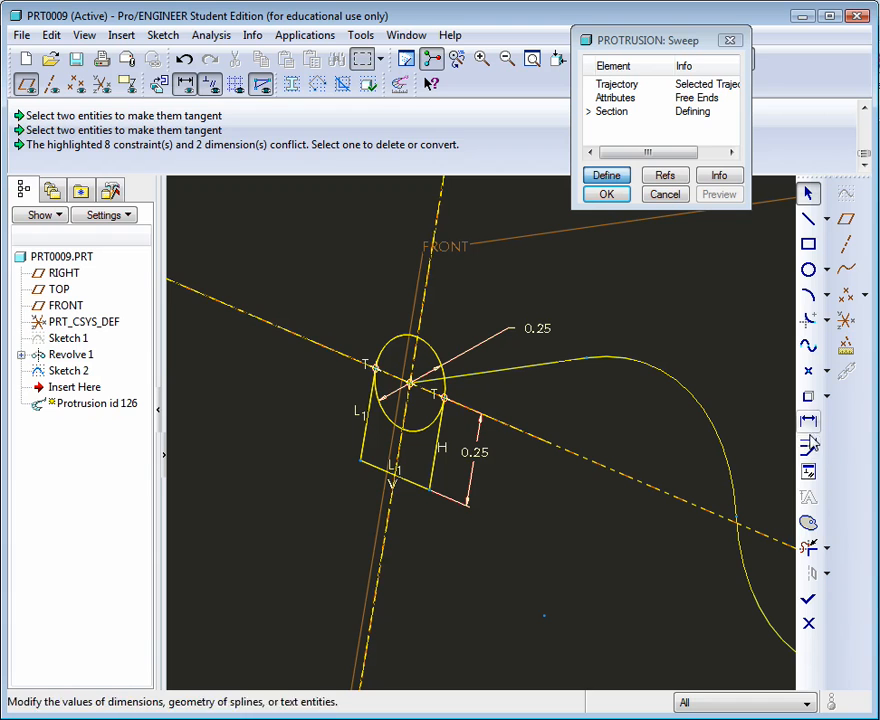
Trim away the lower part of the circle inside the profile and finish the section sketch
left_click(808, 547)
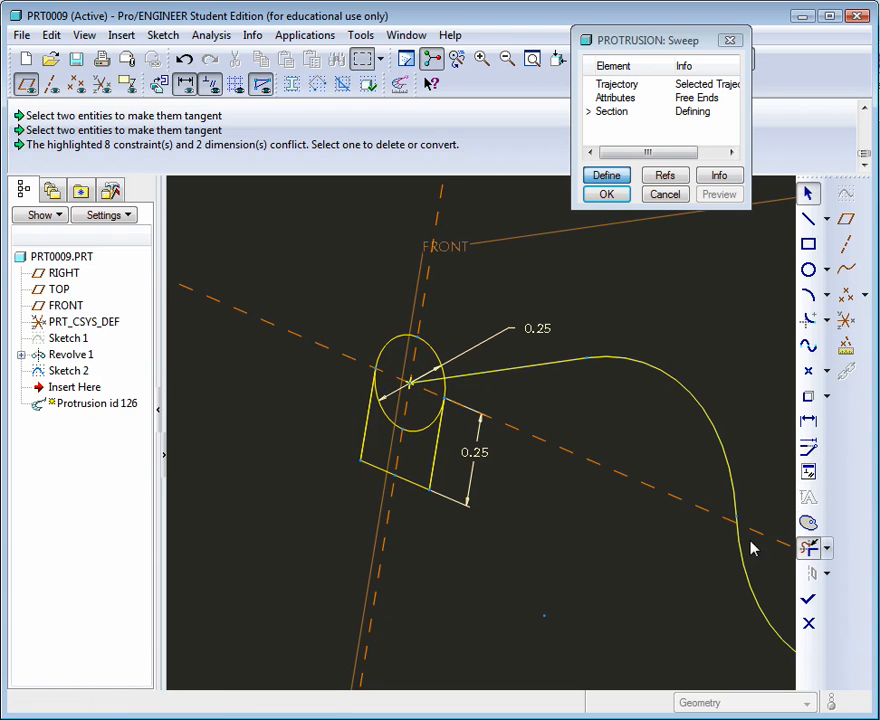
left_click(387, 415)
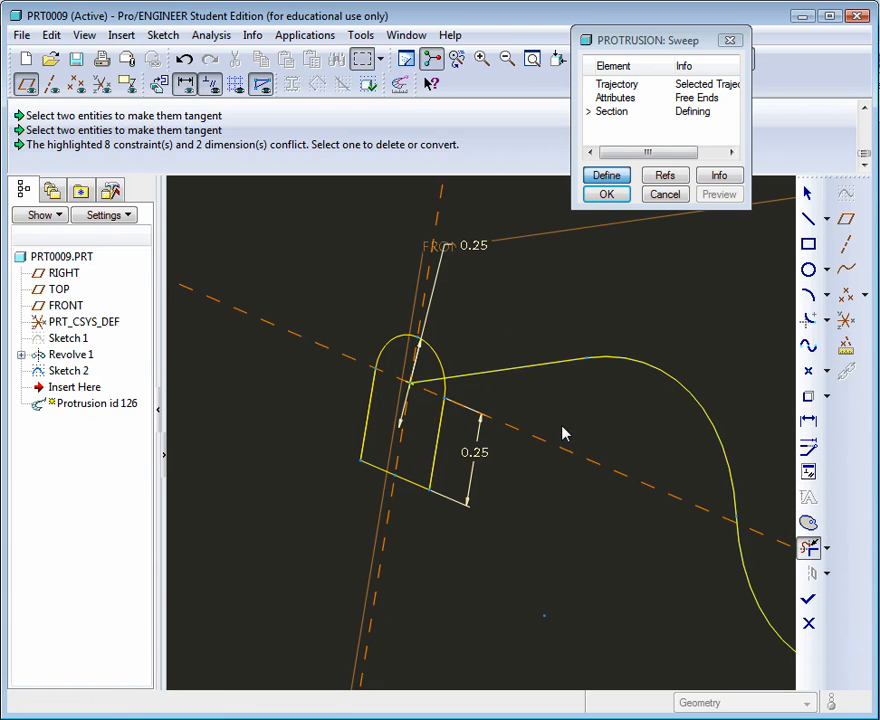
left_click(607, 197)
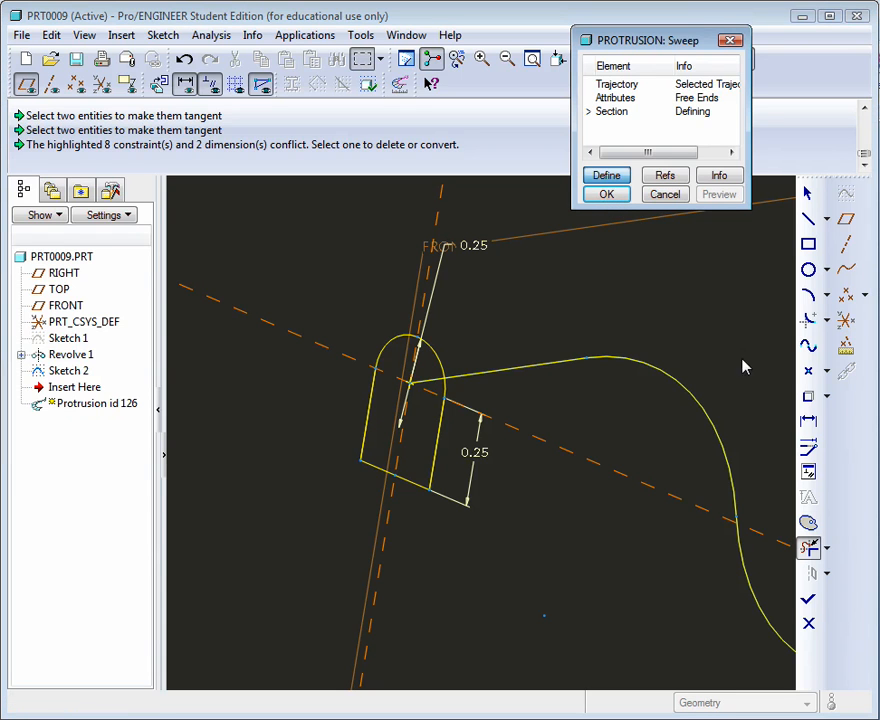
left_click(809, 600)
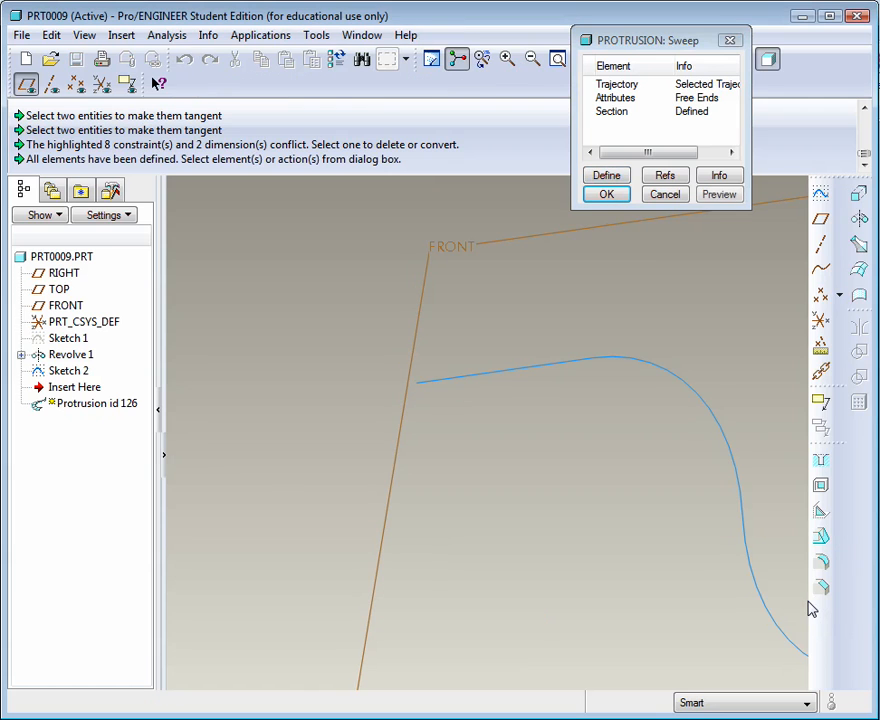
Complete the sweep protrusion and inspect the swept arm against the revolved body
left_click(608, 196)
left_click(307, 298)
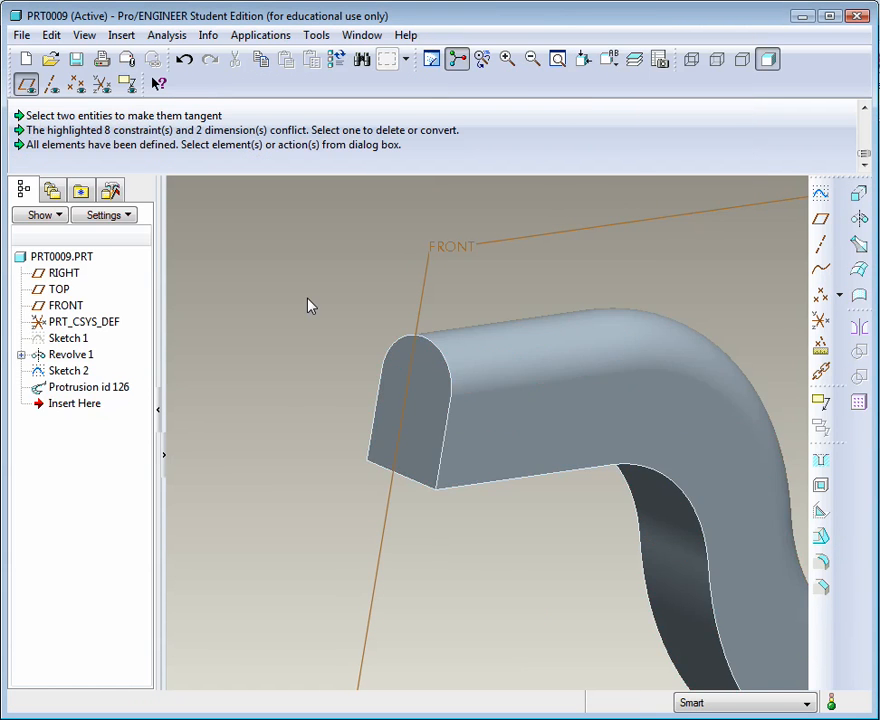
scroll(312, 355, "up", 5)
mouse_move(497, 400)
middle_mouse_down()
mouse_move(480, 408)
mouse_move(503, 388)
mouse_move(490, 407)
middle_mouse_up()
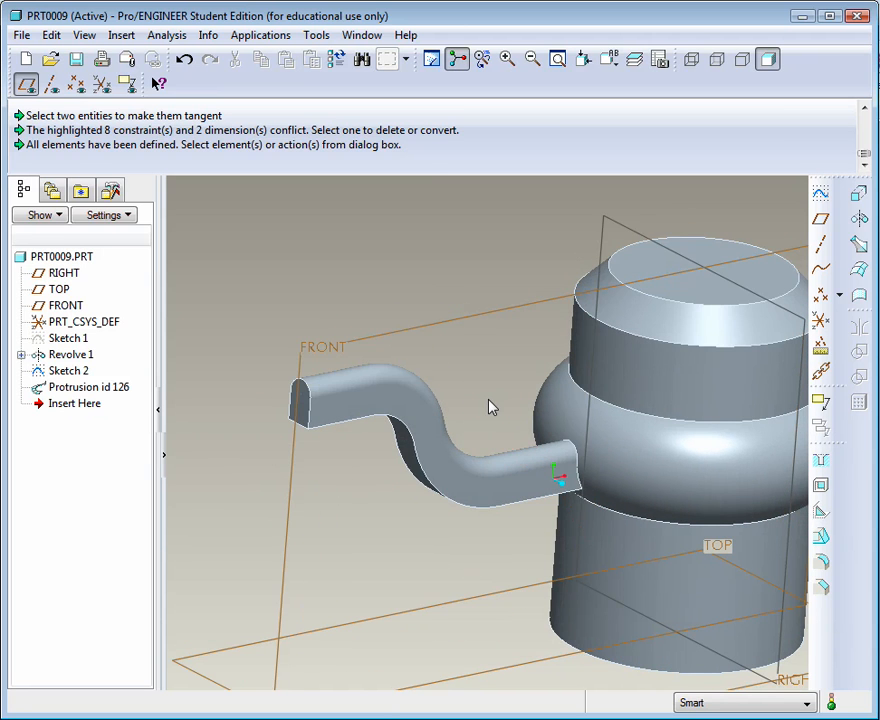
middle_click_drag(291, 436, 355, 448)
scroll(399, 471, "up", 4)
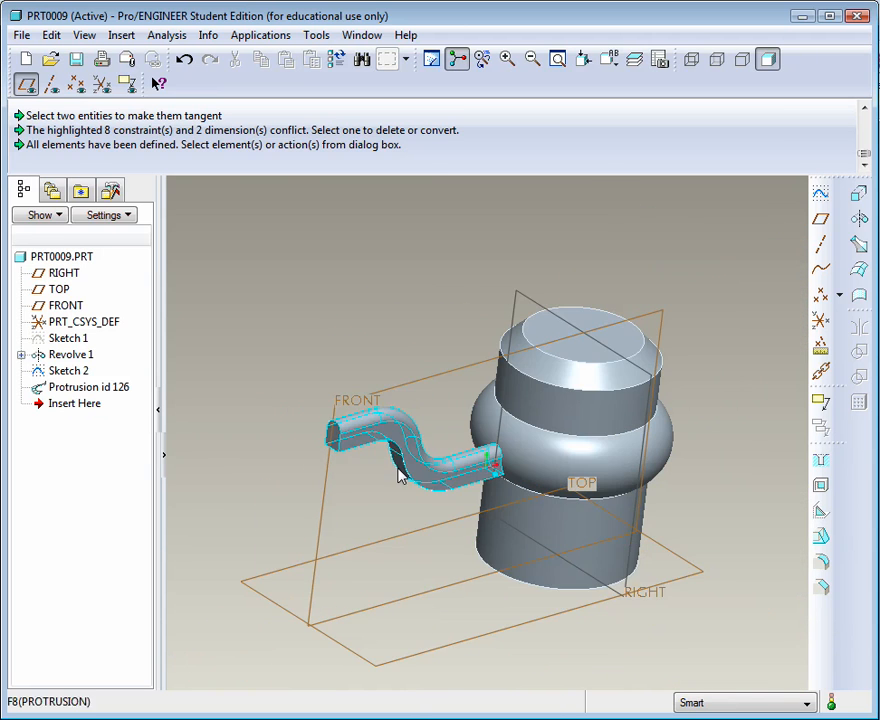
scroll(377, 479, "down", 5)
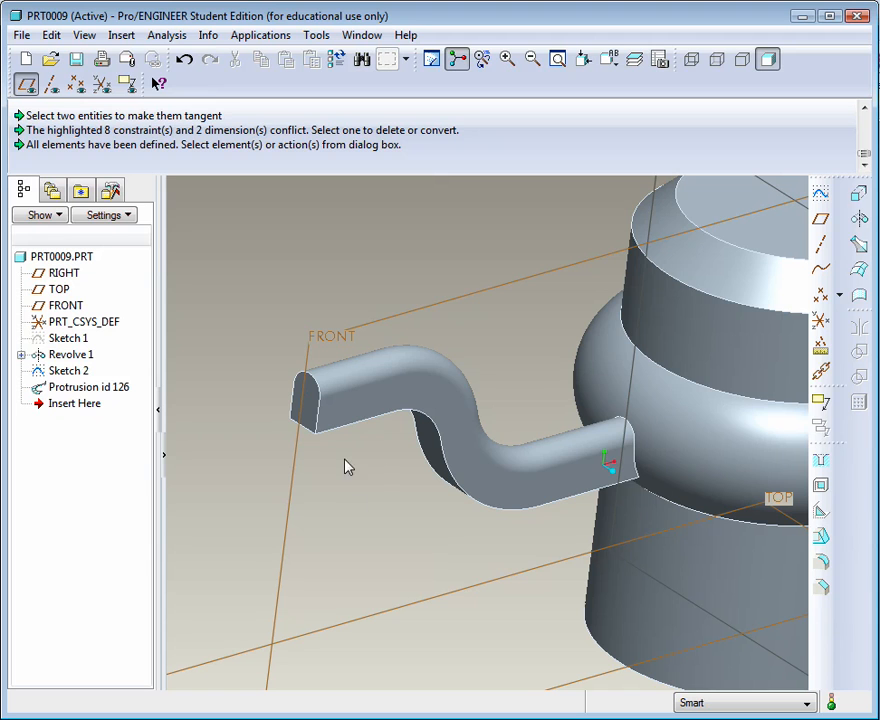
Edit the definition of the sweep protrusion and open its Section element for sketching
left_click(72, 388)
right_click(72, 390)
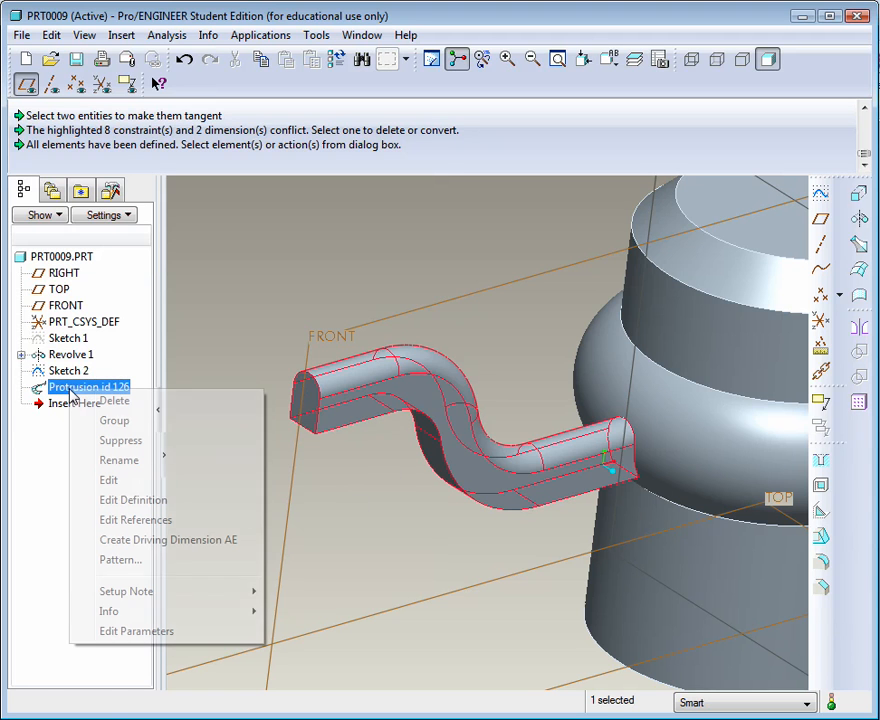
left_click(133, 500)
left_click_drag(878, 18, 627, 105)
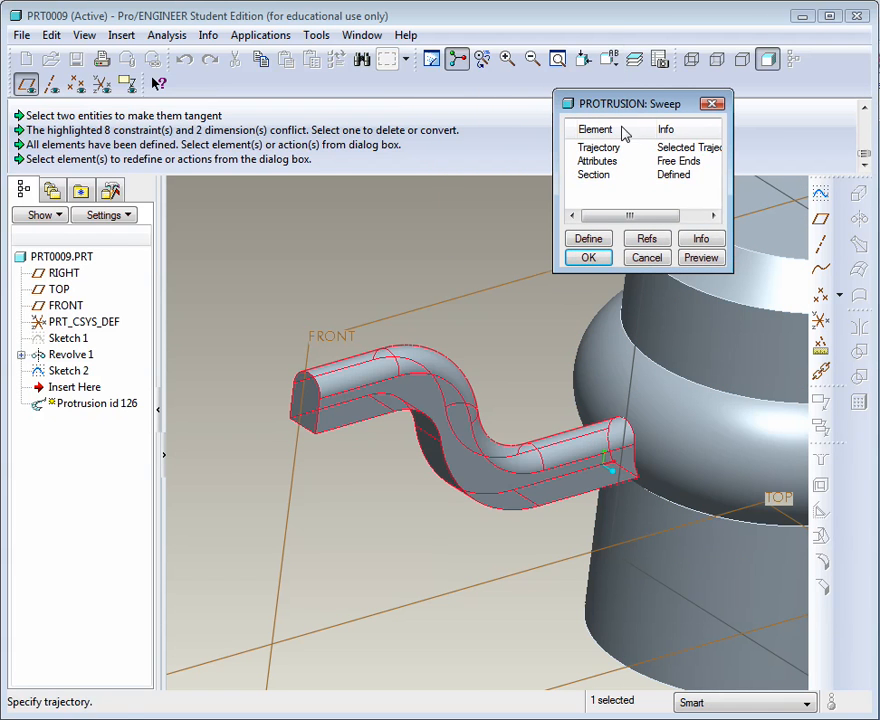
left_click(598, 177)
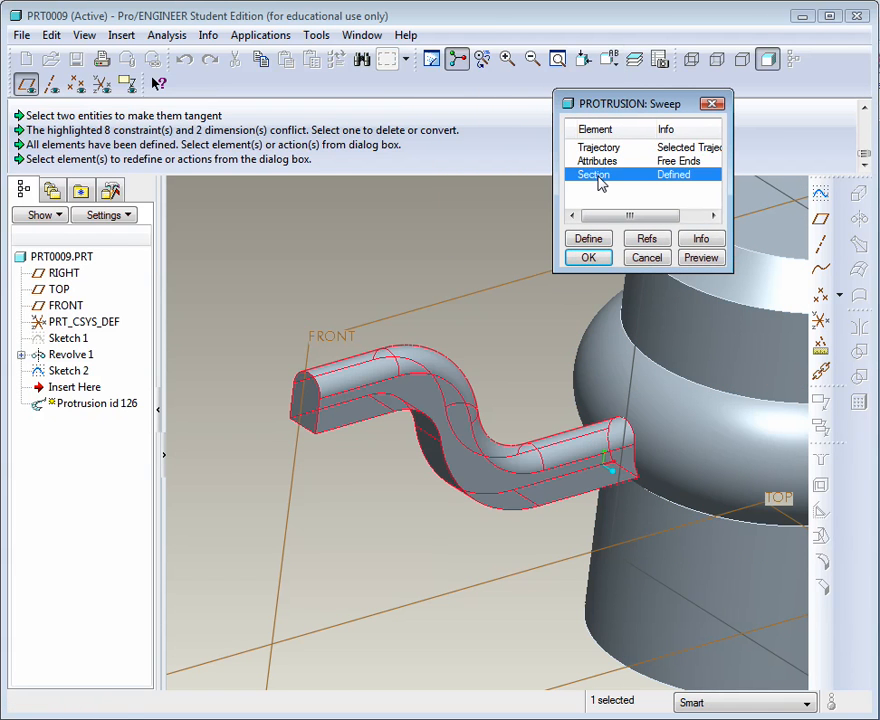
double_click(661, 177)
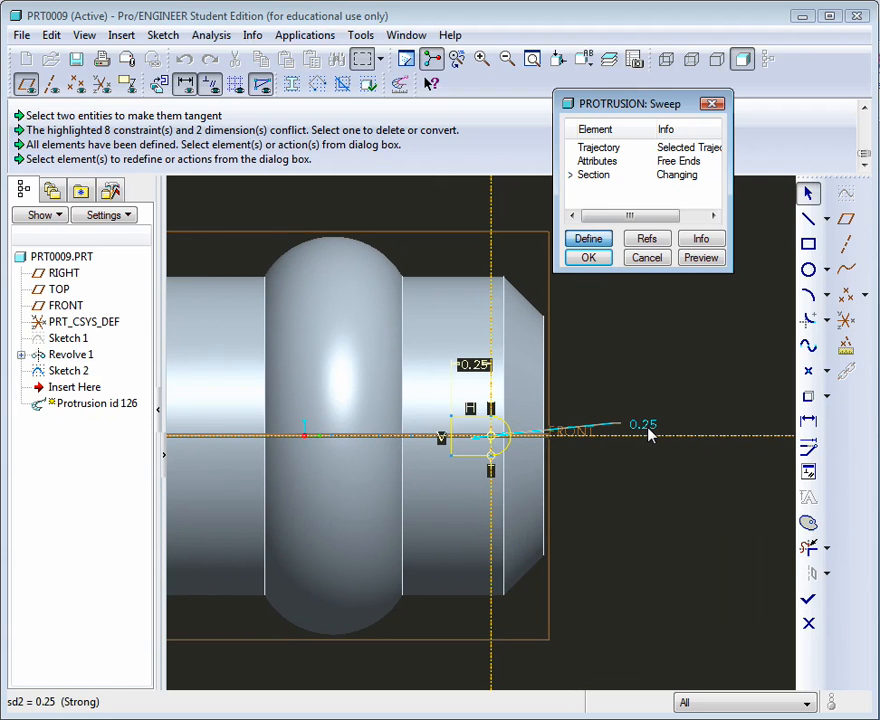
Set the section's arc diameter to 0.5 and the straight side length to 0.5
double_click(645, 425)
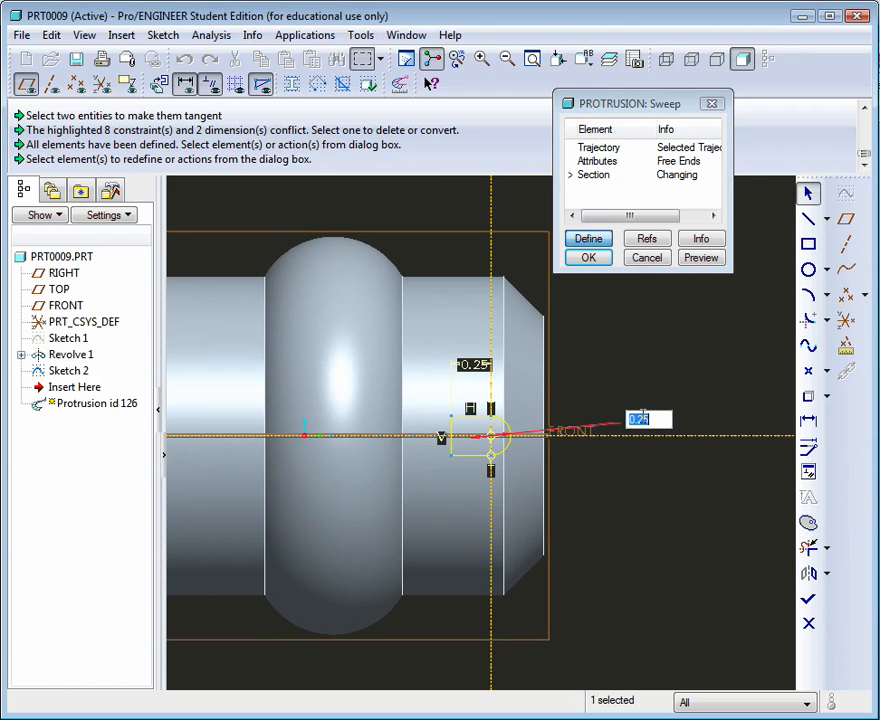
type("0.5")
key("Return")
double_click(476, 345)
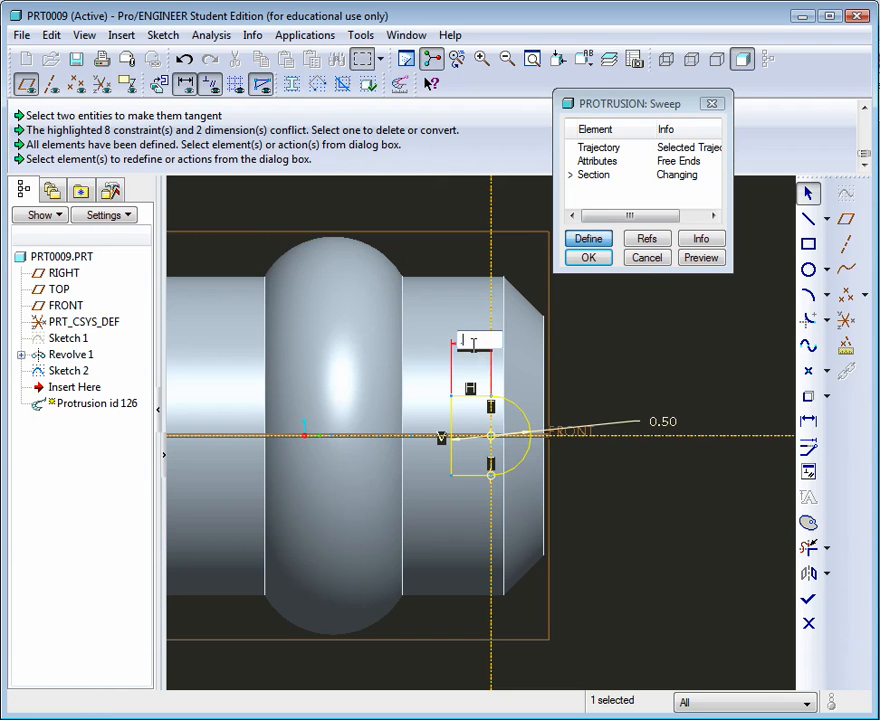
type(".5")
key("Return")
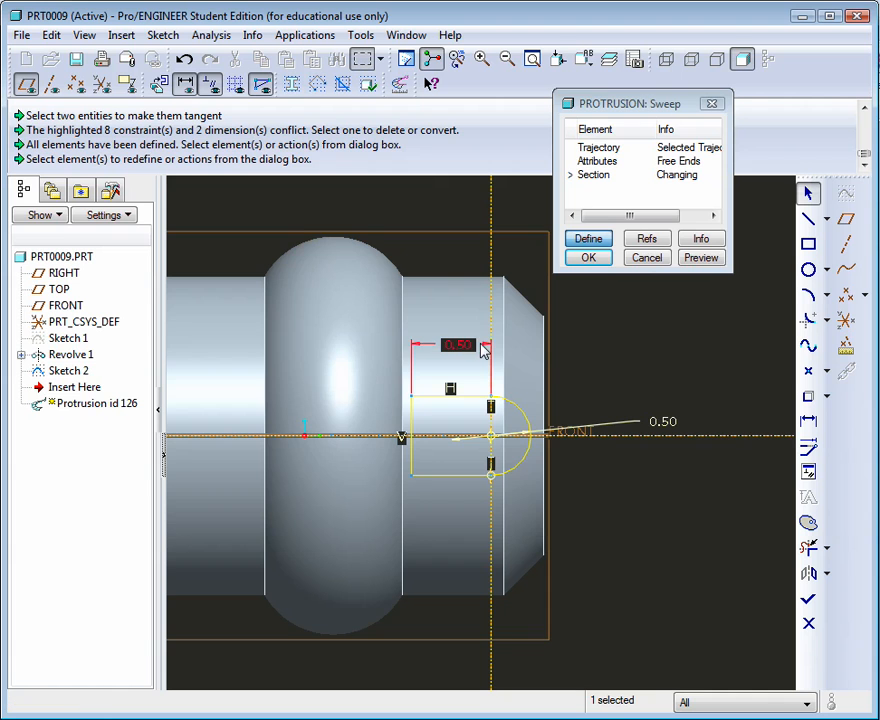
Finish the section sketch and accept the redefined sweep protrusion, viewing the updated arm
key("ctrl+d")
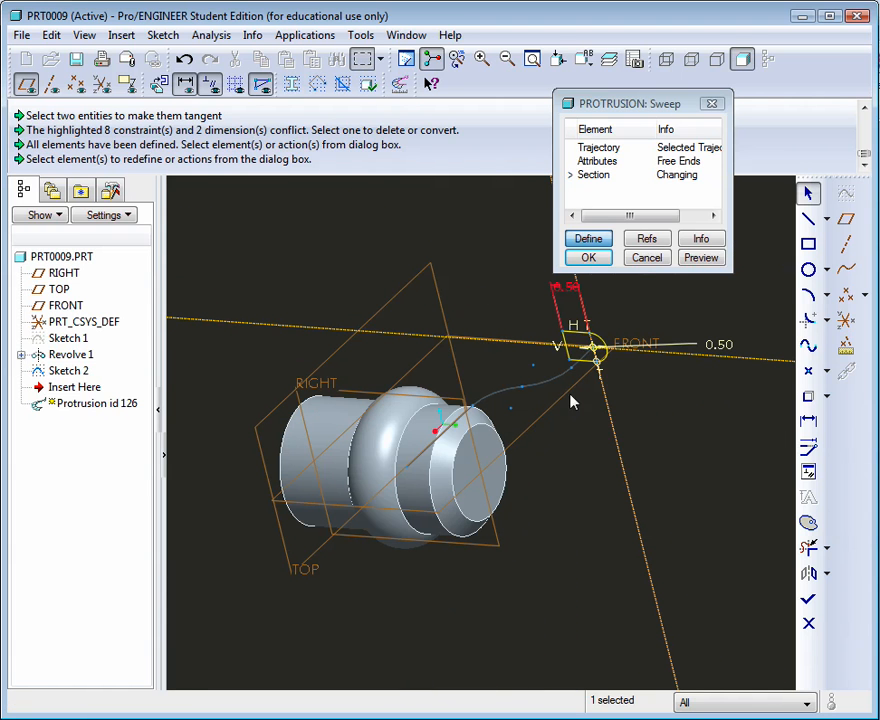
left_click(809, 600)
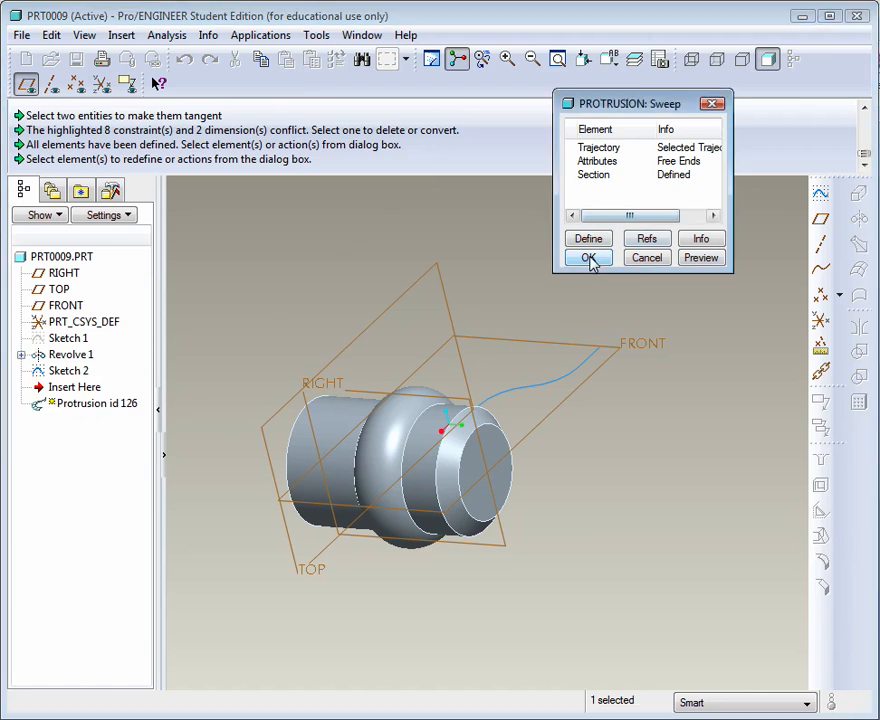
left_click(586, 257)
mouse_move(592, 265)
middle_mouse_down()
mouse_move(687, 346)
mouse_move(570, 273)
mouse_move(511, 367)
mouse_move(510, 306)
mouse_move(477, 338)
mouse_move(520, 407)
middle_mouse_up()
mouse_move(481, 365)
middle_mouse_down()
mouse_move(448, 400)
mouse_move(476, 383)
middle_mouse_up()
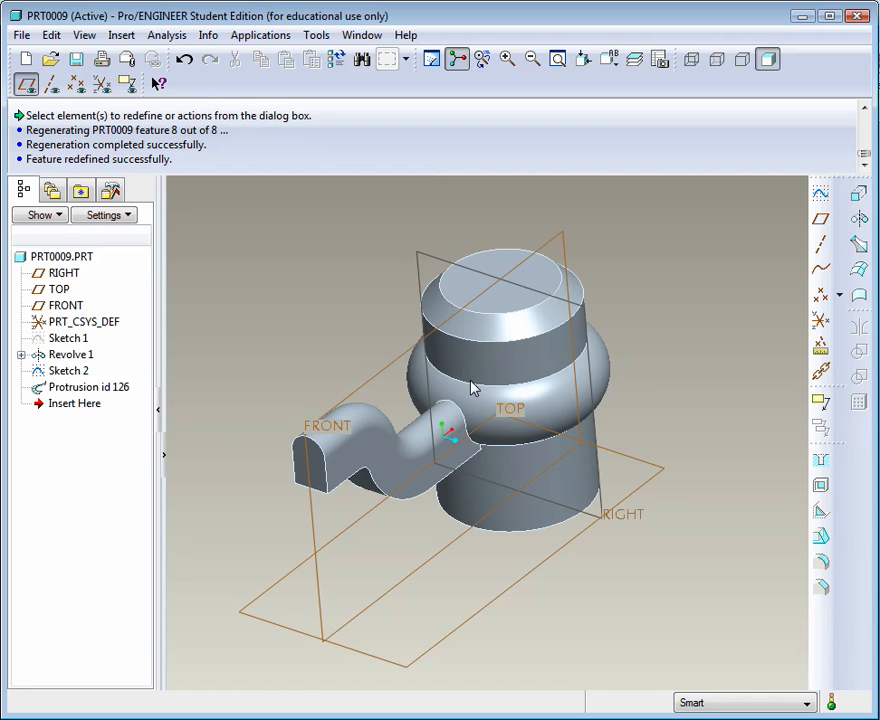
Switch to the Word tutorial and read step 12 on the circular pattern and step 13 on the edge fillets
scroll(480, 405, "down", 2)
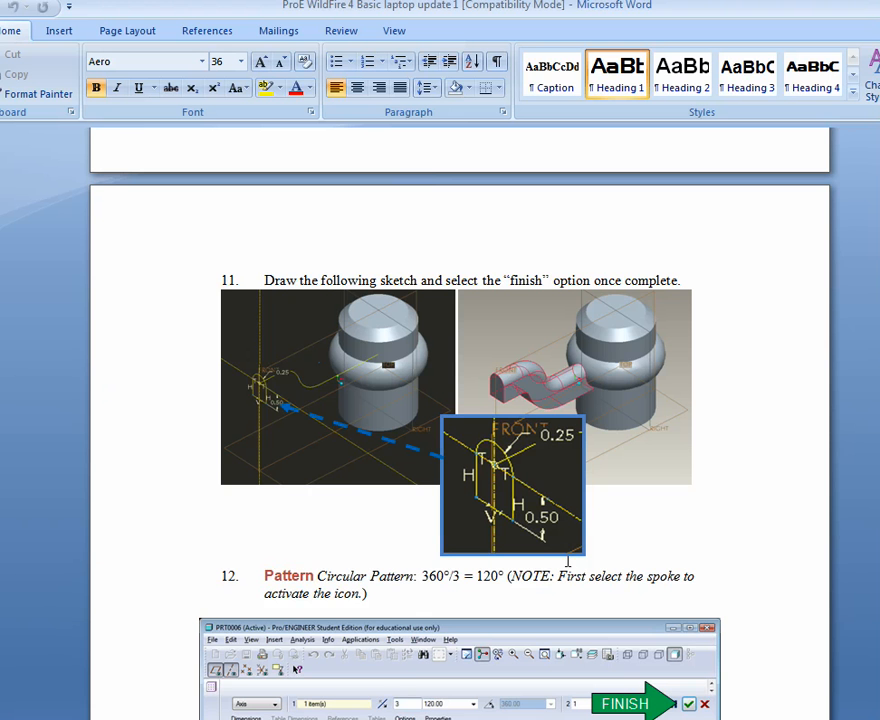
scroll(568, 562, "down", 6)
scroll(565, 553, "down", 2)
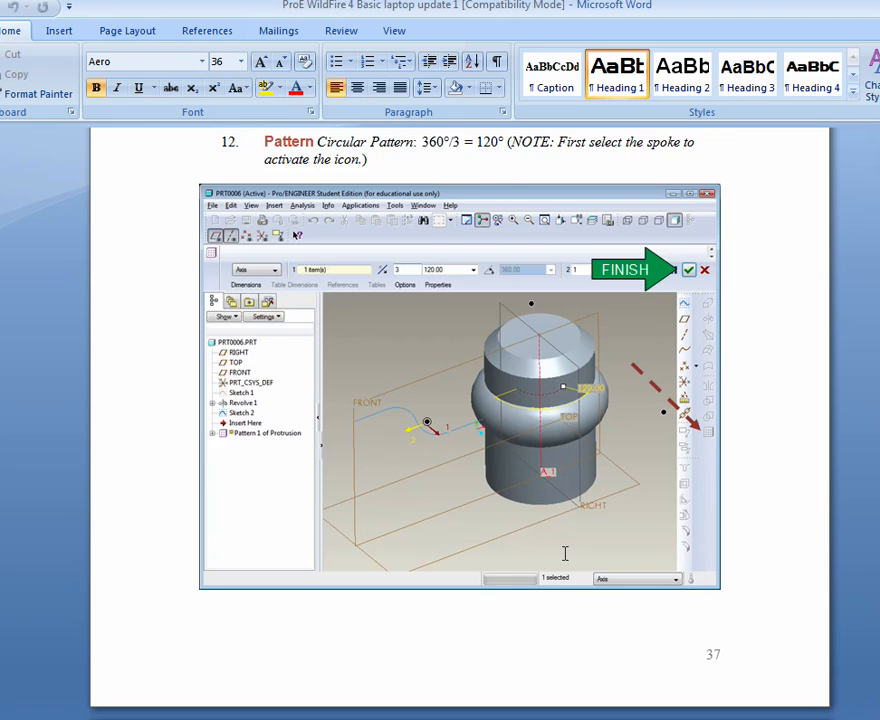
scroll(565, 550, "down", 10)
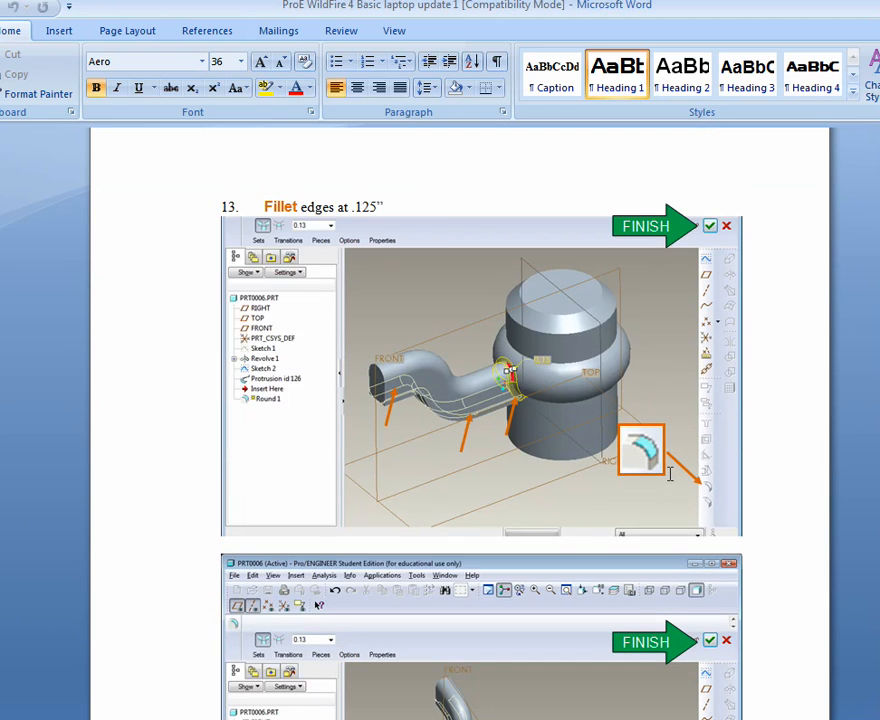
scroll(669, 471, "down", 5)
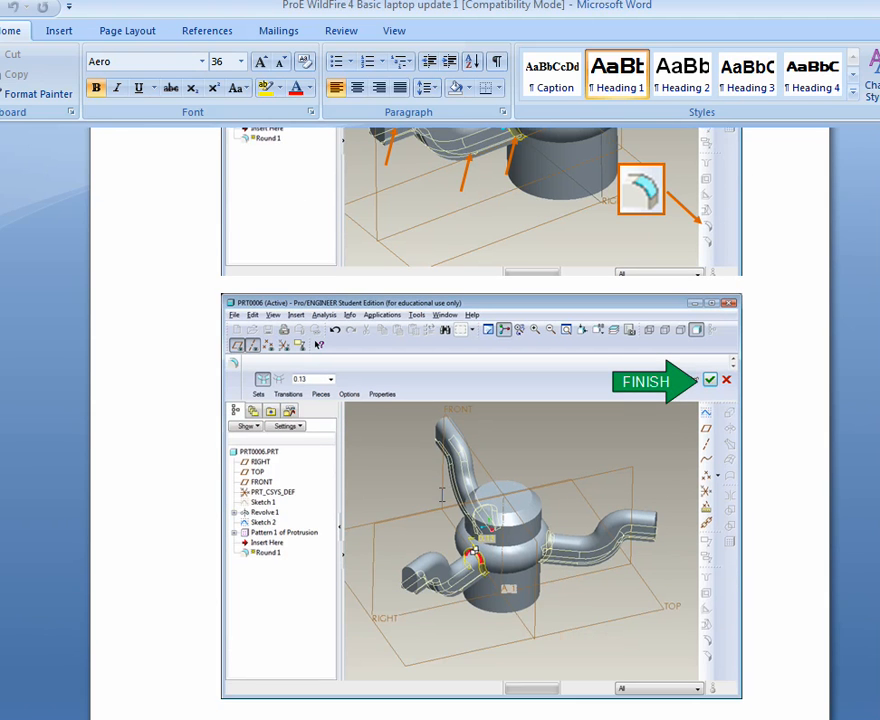
Check the tutorial's fillet steps, switch back to Pro/ENGINEER and round the edge where the arm meets the revolved body with a 0.25 radius
scroll(441, 494, "up", 4)
scroll(443, 493, "down", 12)
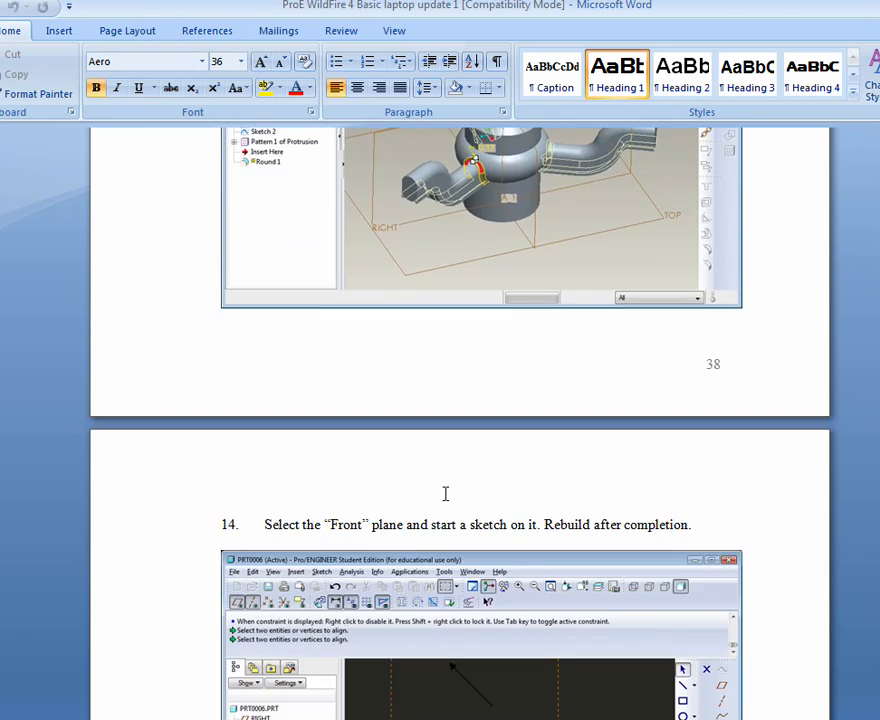
scroll(446, 492, "up", 6)
scroll(446, 494, "up", 1)
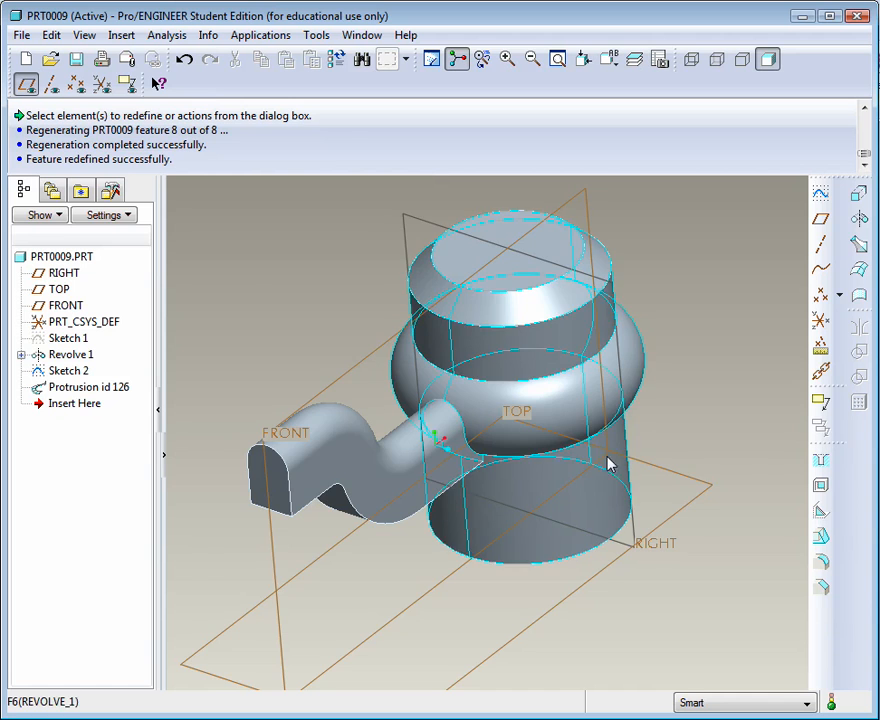
middle_click_drag(609, 465, 779, 347)
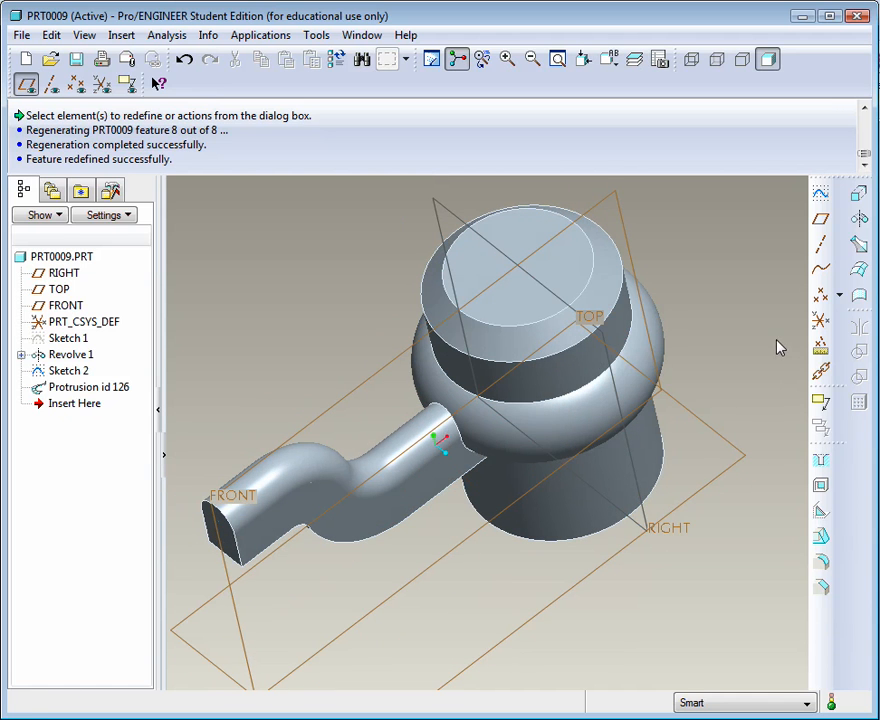
left_click(821, 561)
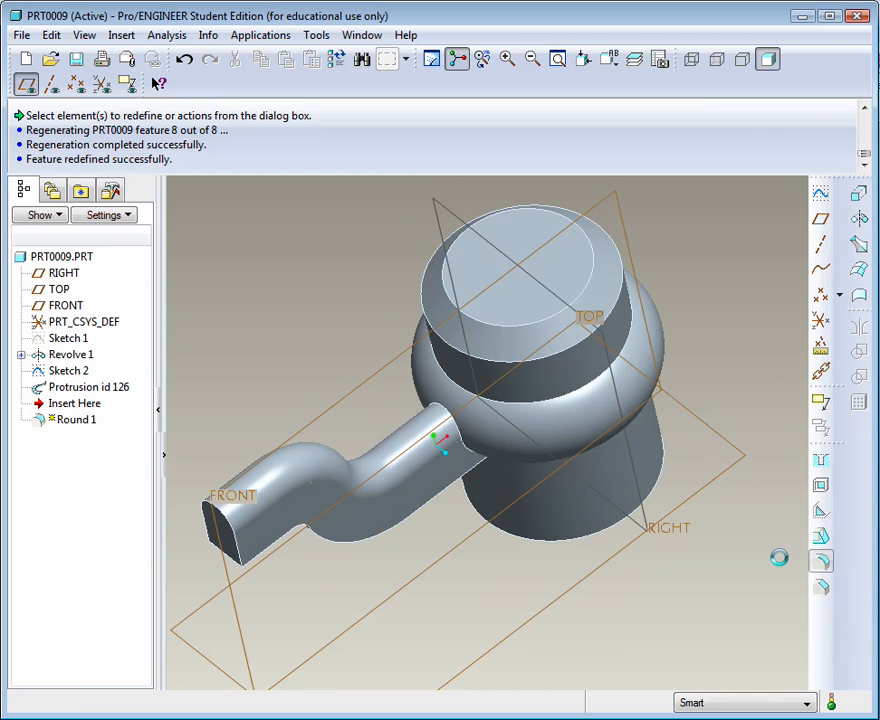
left_click(444, 417)
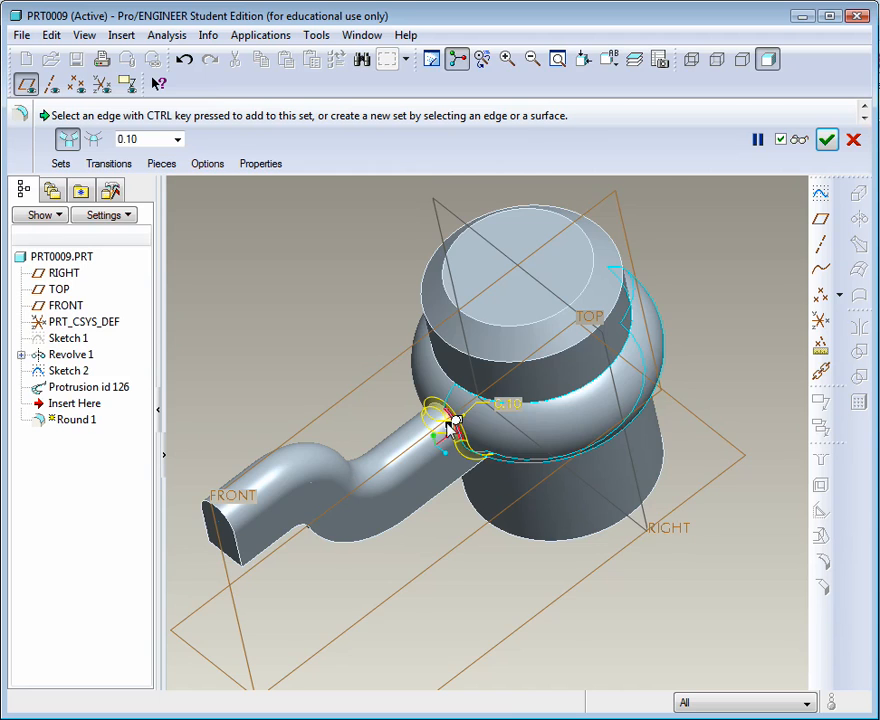
scroll(450, 422, "up", 5)
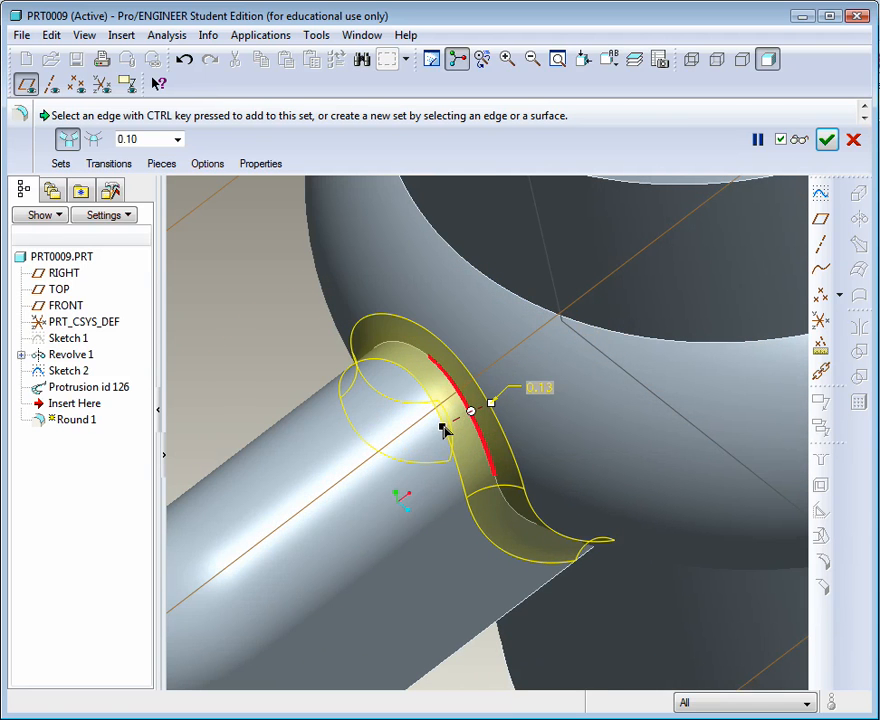
left_click_drag(441, 431, 440, 428)
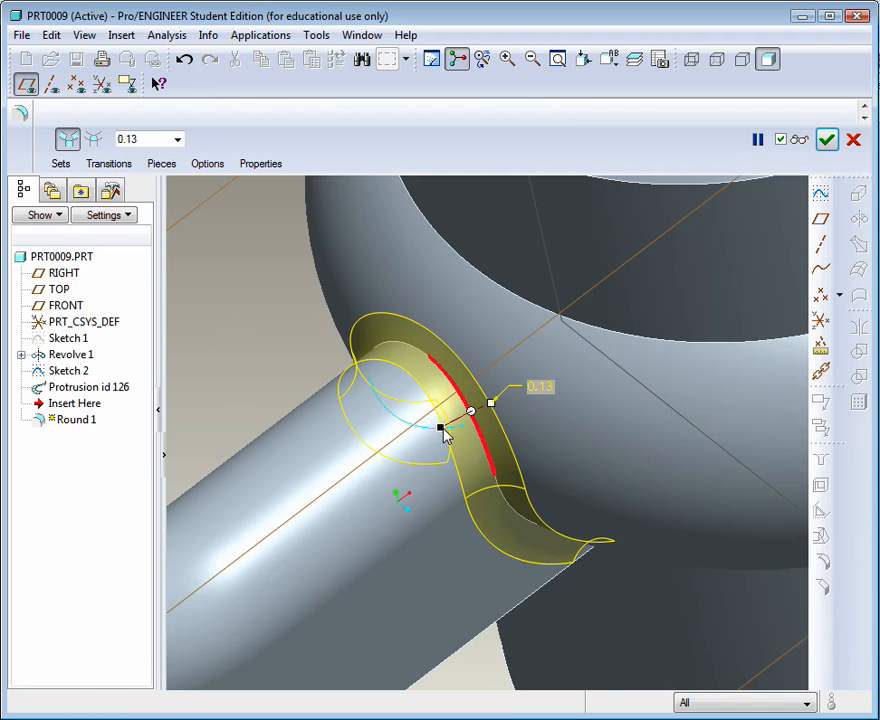
left_click_drag(492, 405, 516, 397)
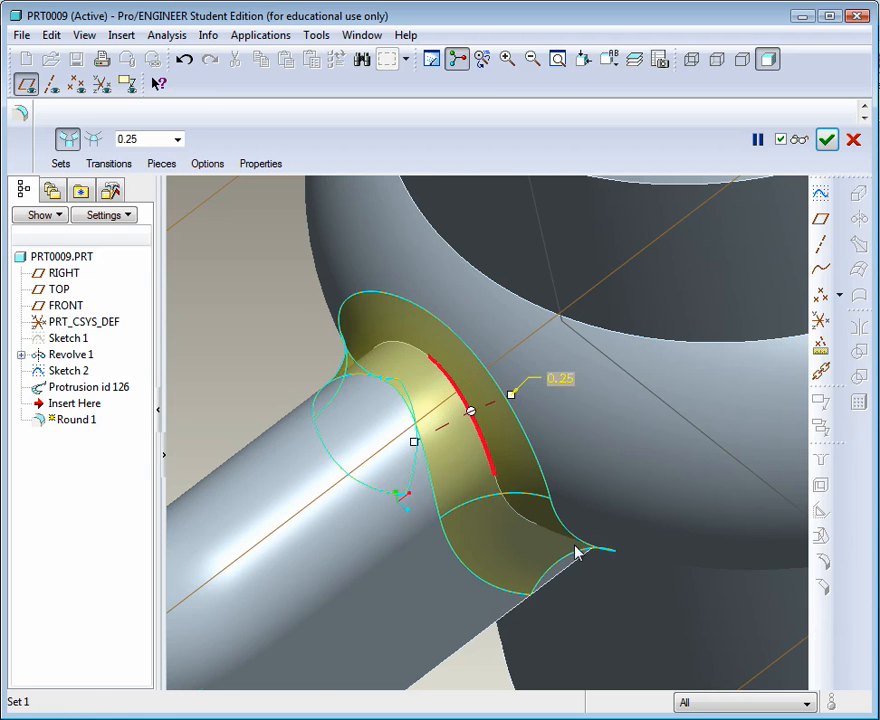
left_click(826, 139)
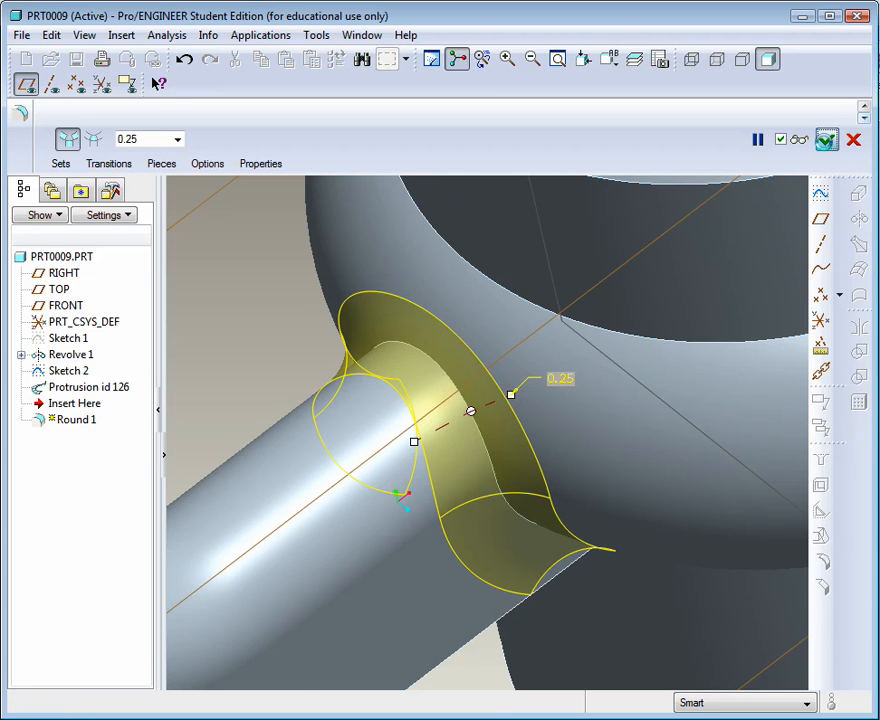
left_click(257, 291)
Round the lower edges along the underside of the swept arm with a radius of 0.10
scroll(289, 316, "up", 4)
mouse_move(338, 314)
middle_mouse_down()
mouse_move(375, 279)
mouse_move(354, 309)
middle_mouse_up()
scroll(354, 309, "up", 3)
scroll(391, 360, "up", 3)
scroll(258, 298, "down", 3)
scroll(471, 377, "down", 2)
middle_click_drag(471, 377, 471, 295)
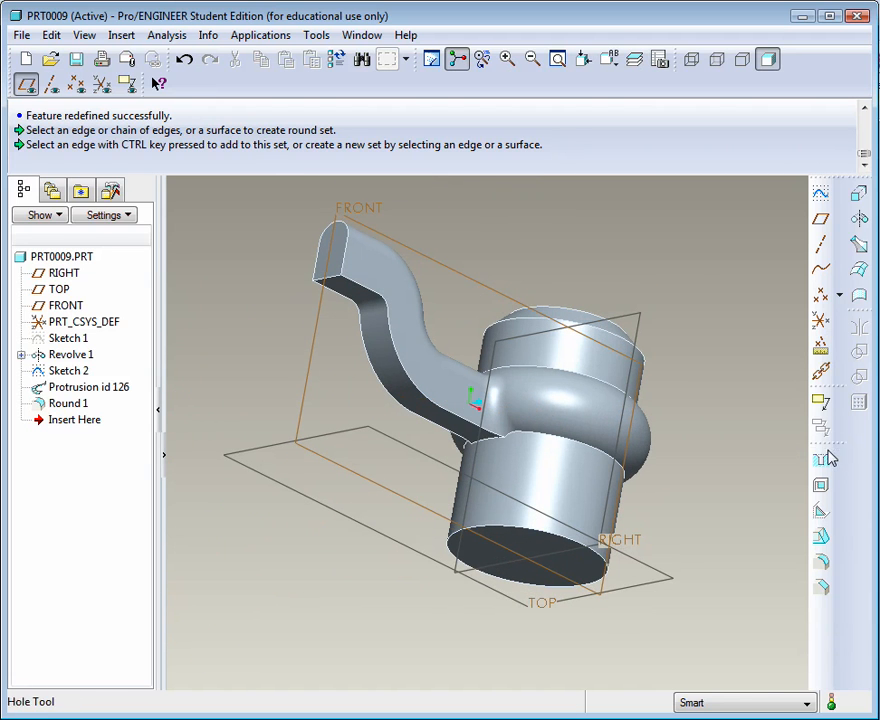
left_click(821, 562)
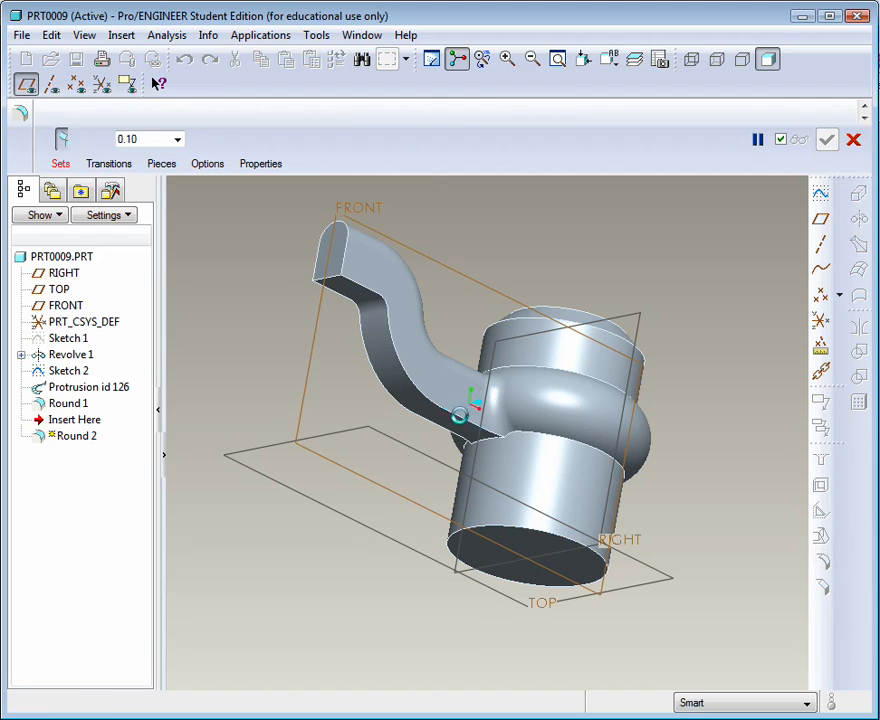
left_click(443, 425)
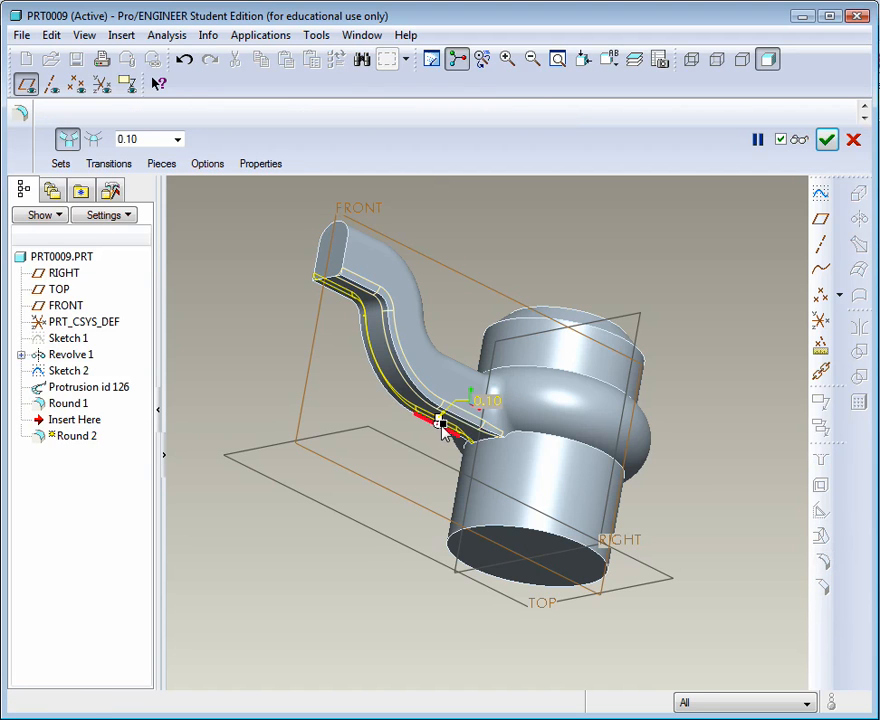
middle_click(436, 418)
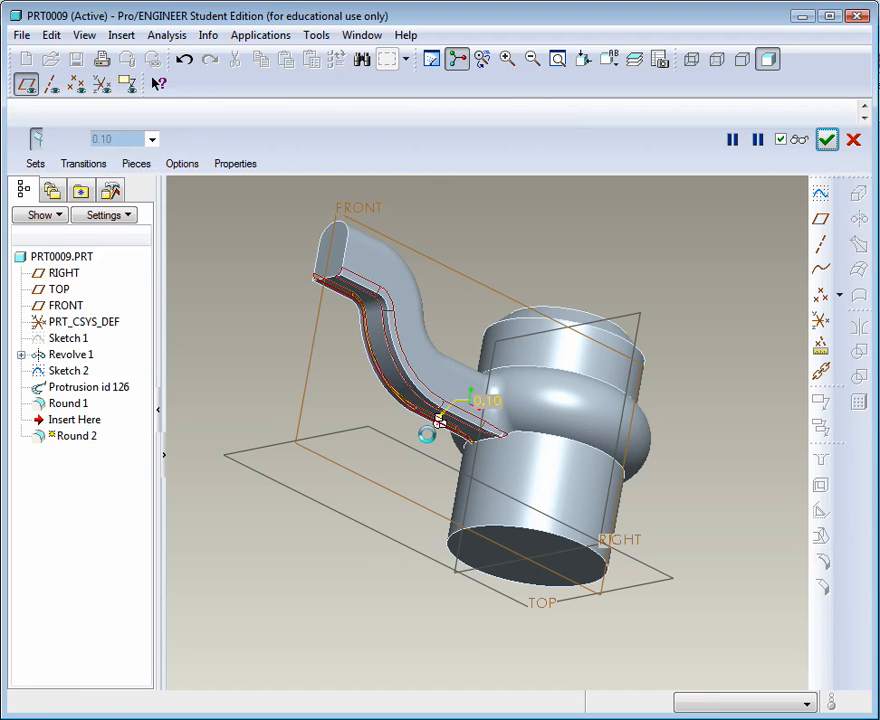
Start an axis pattern of the sweep protrusion, display the datum axes and choose the revolved body's central axis as the pattern centre
middle_click_drag(528, 255, 495, 263)
key("ctrl+d")
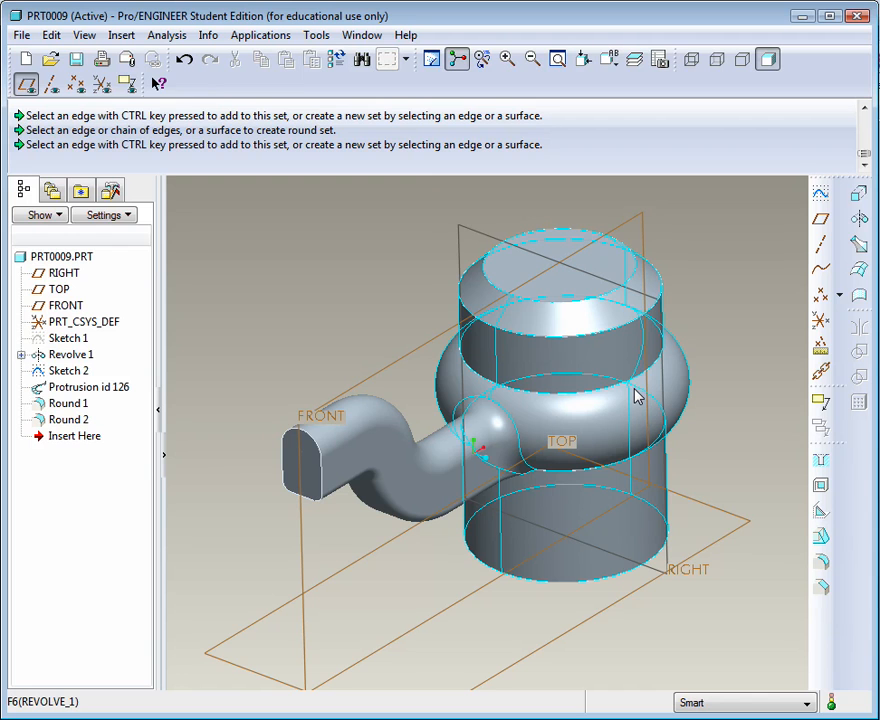
left_click(388, 462)
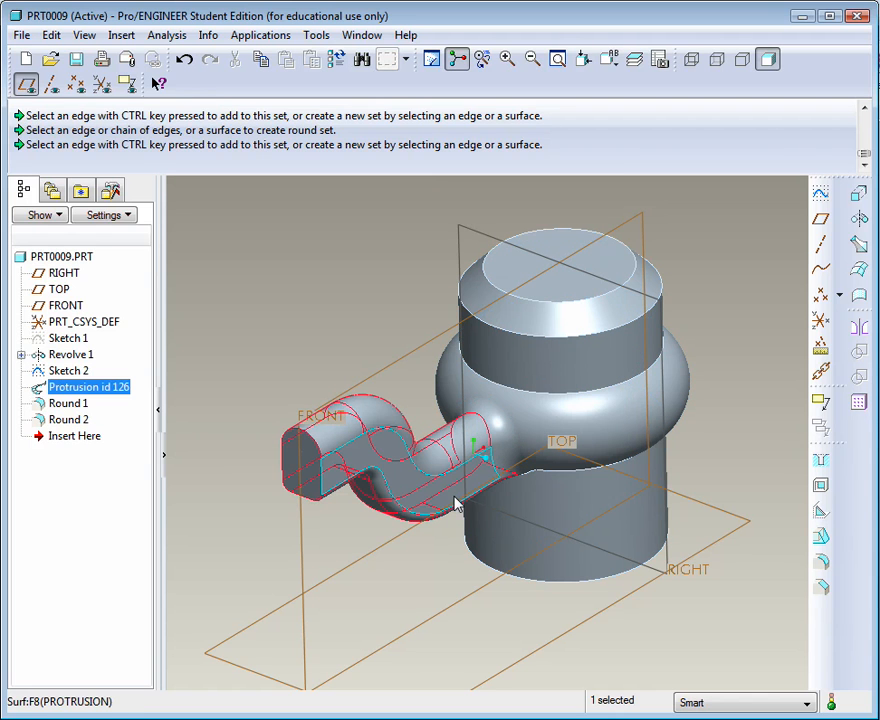
left_click(859, 403)
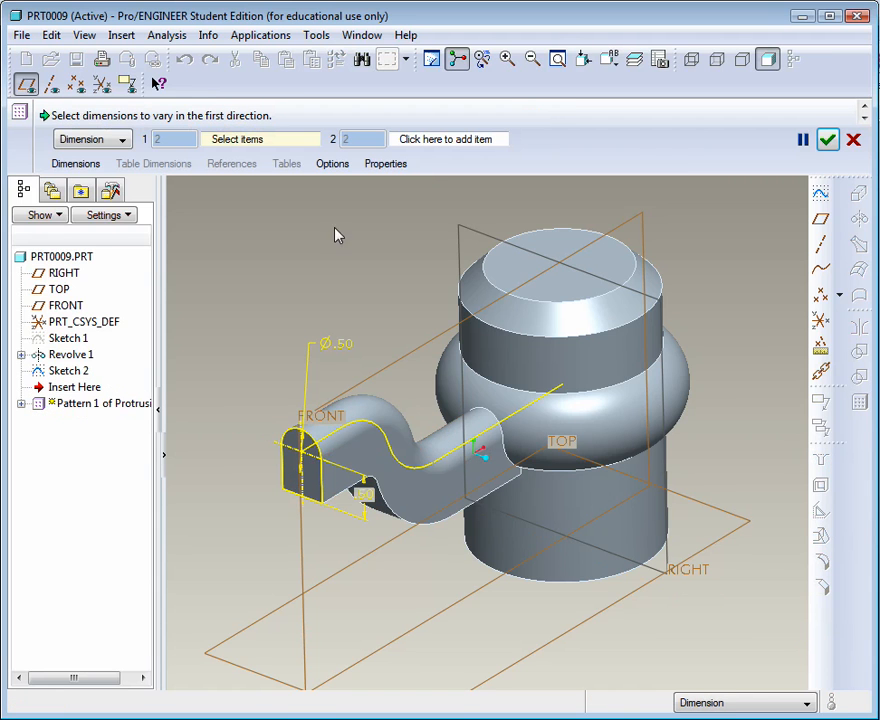
left_click(121, 142)
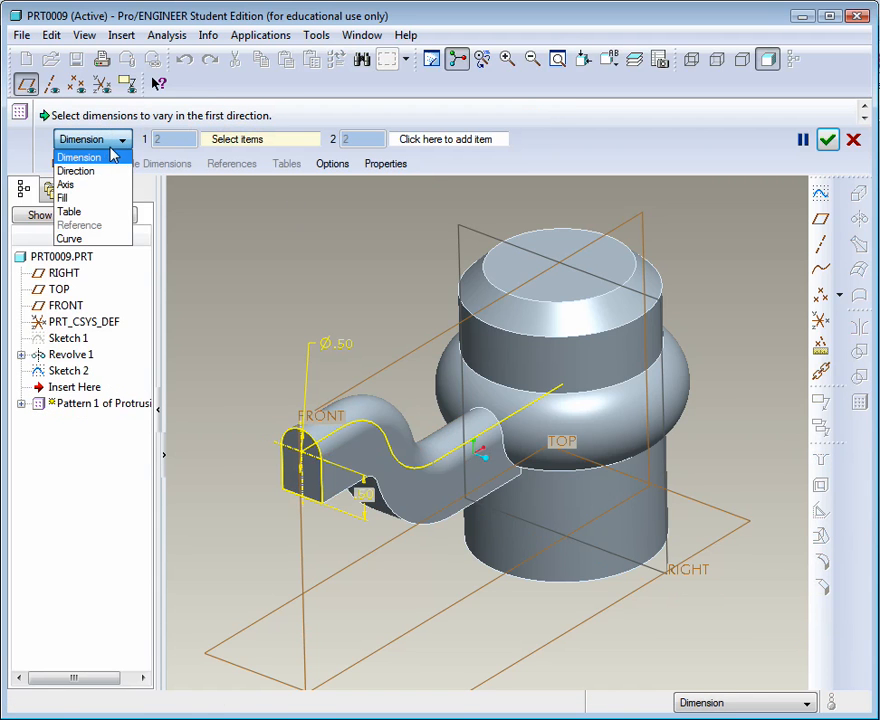
left_click(72, 186)
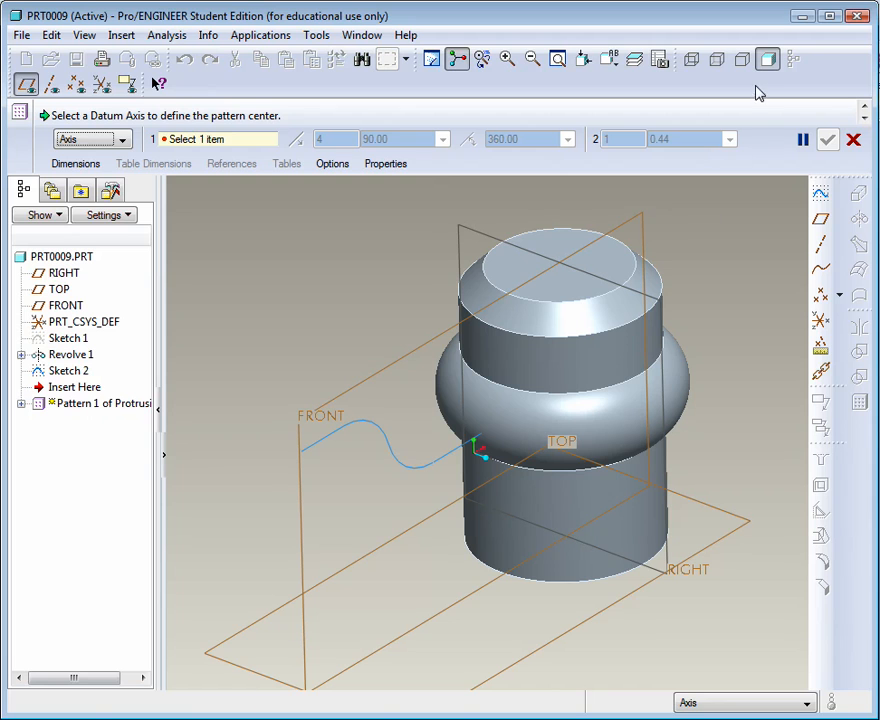
left_click(51, 84)
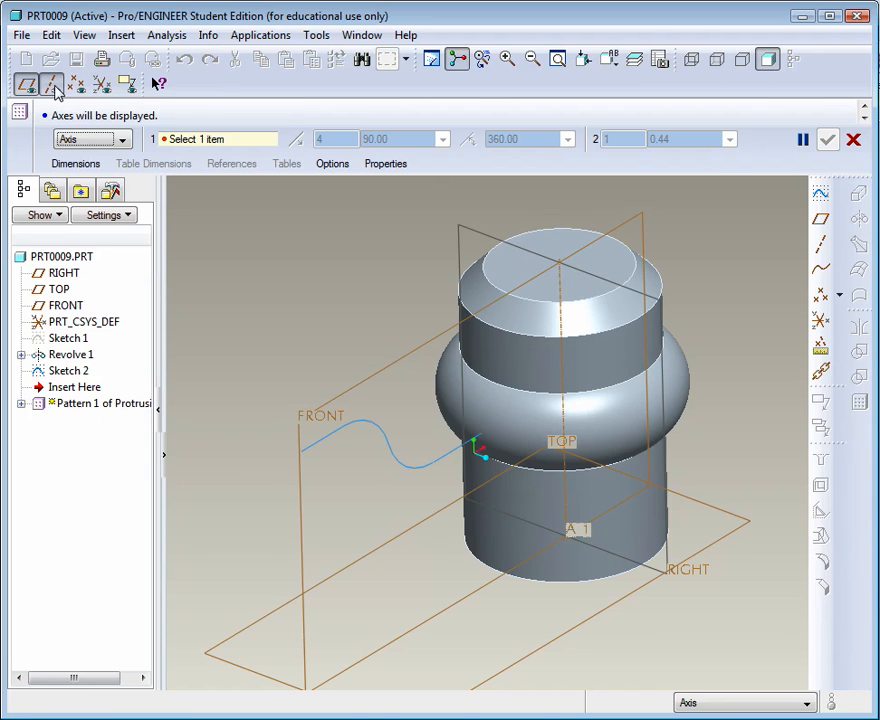
left_click(562, 376)
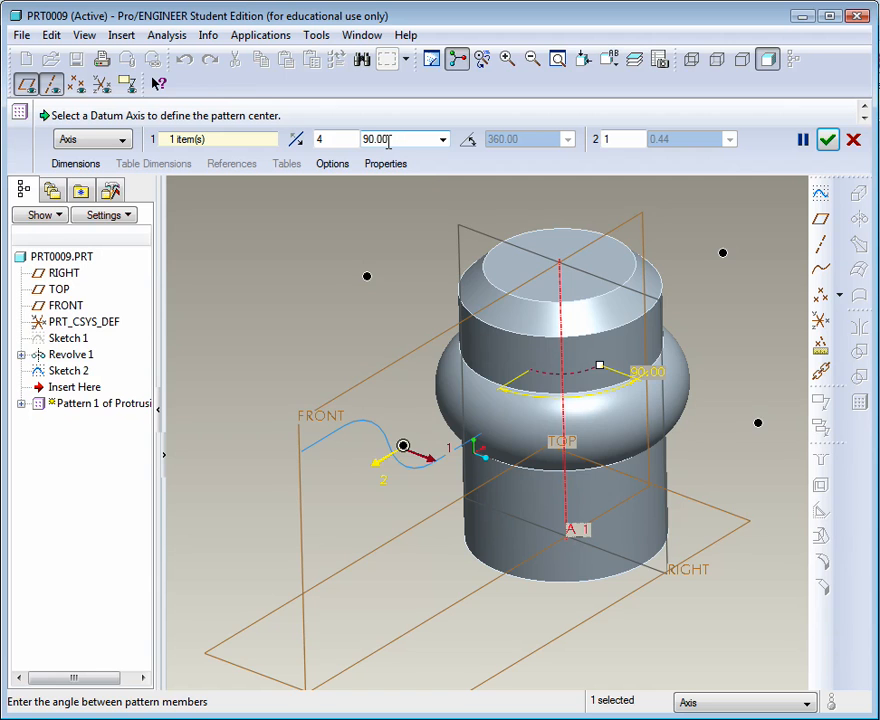
Complete the axis pattern with 4 members spaced 90 degrees apart
mouse_move(501, 311)
middle_mouse_down()
mouse_move(481, 336)
mouse_move(495, 316)
middle_mouse_up()
scroll(488, 302, "up", 2)
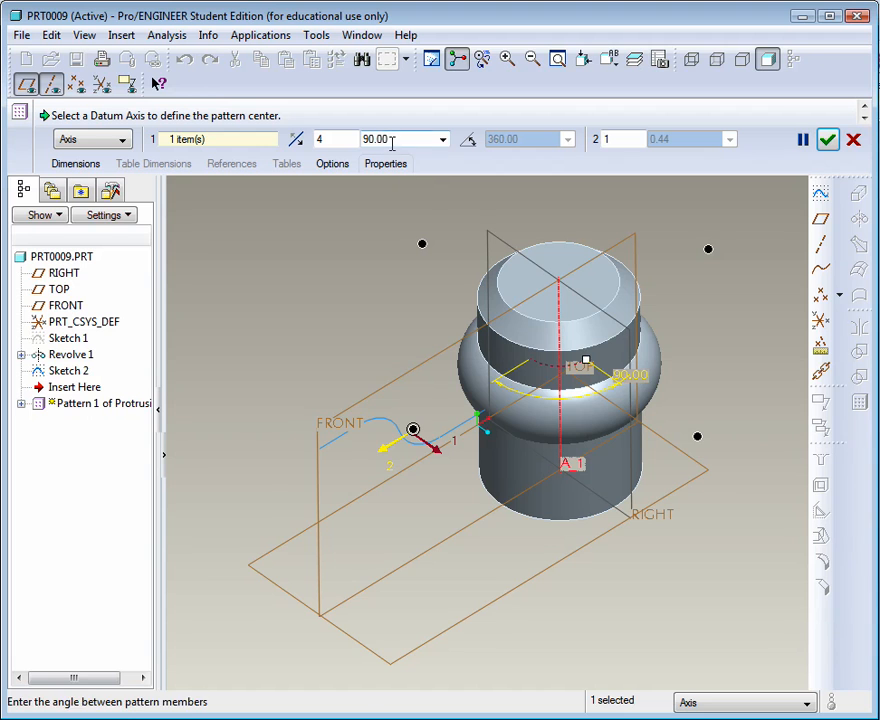
middle_click_drag(526, 275, 540, 290)
scroll(596, 250, "up", 2)
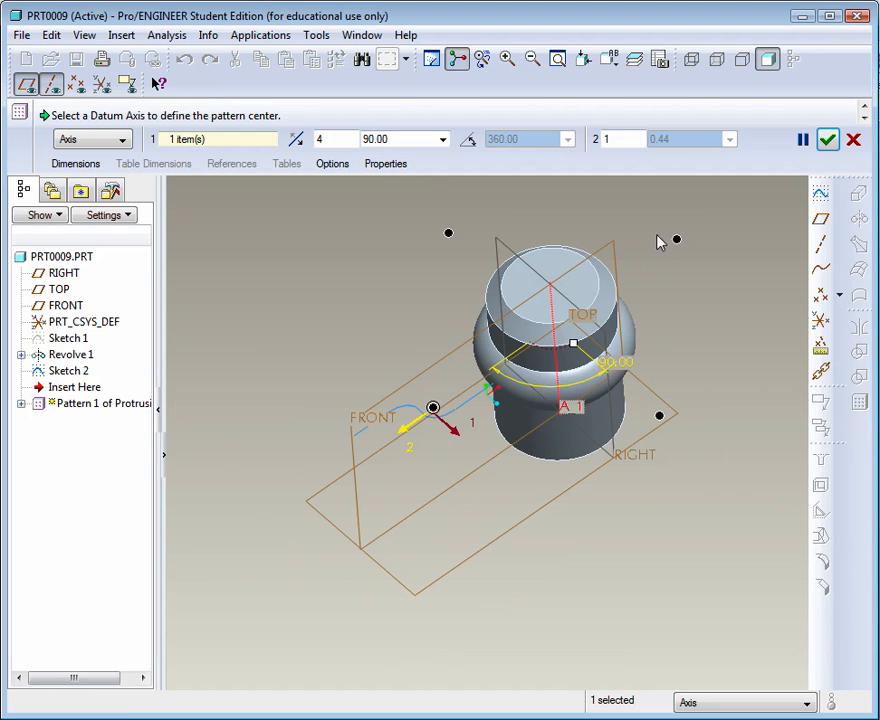
scroll(664, 330, "up", 2)
scroll(664, 245, "down", 3)
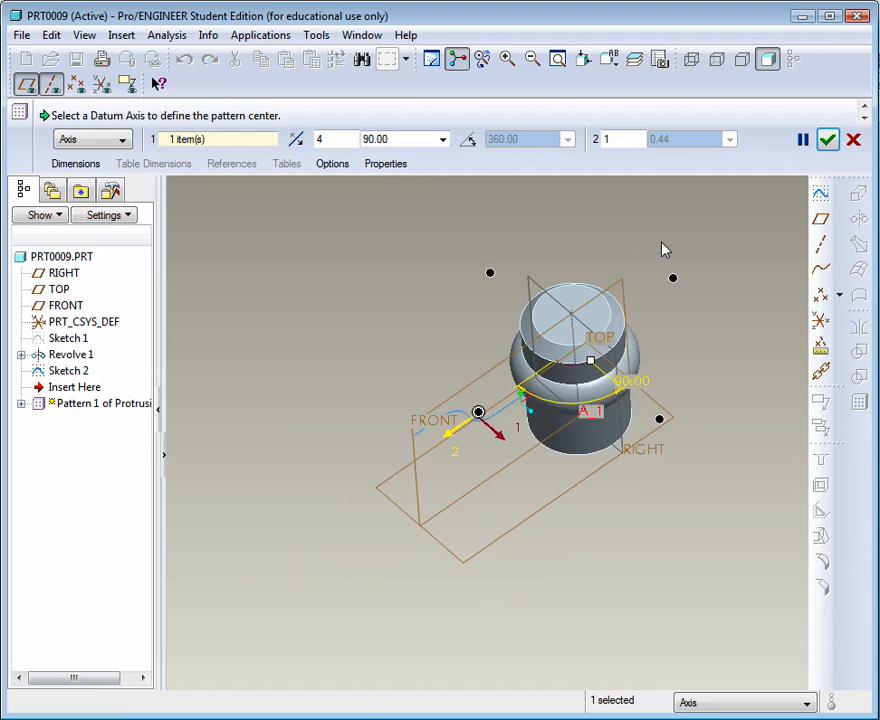
left_click(828, 142)
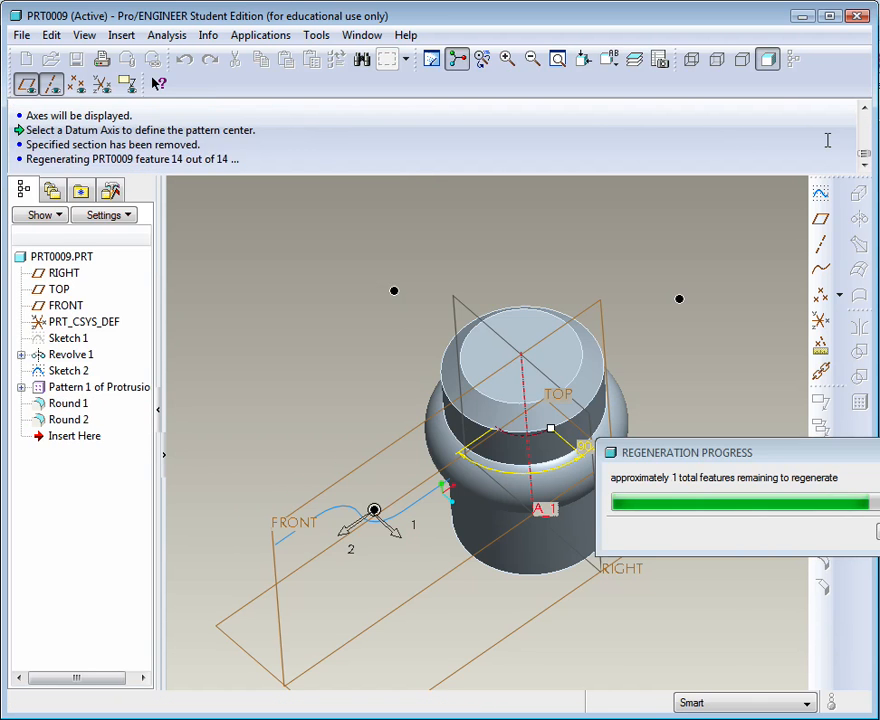
left_click(393, 585)
scroll(403, 530, "down", 4)
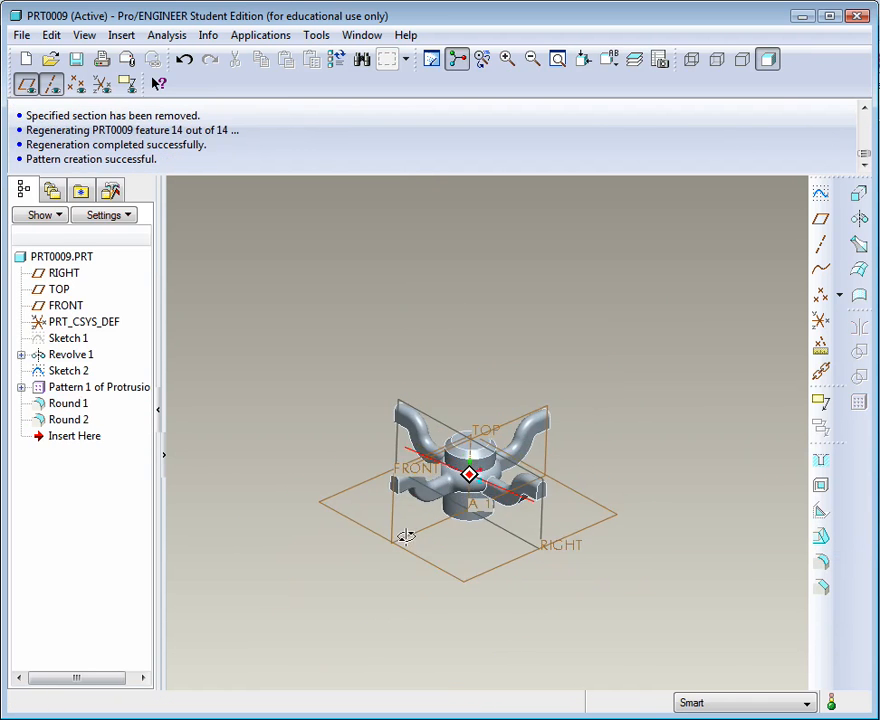
Start a new Round on the edge where the front patterned arm meets the body and enter a radius of 0.25
mouse_move(441, 473)
middle_mouse_down()
mouse_move(638, 369)
mouse_move(638, 393)
mouse_move(636, 380)
mouse_move(622, 394)
middle_mouse_up()
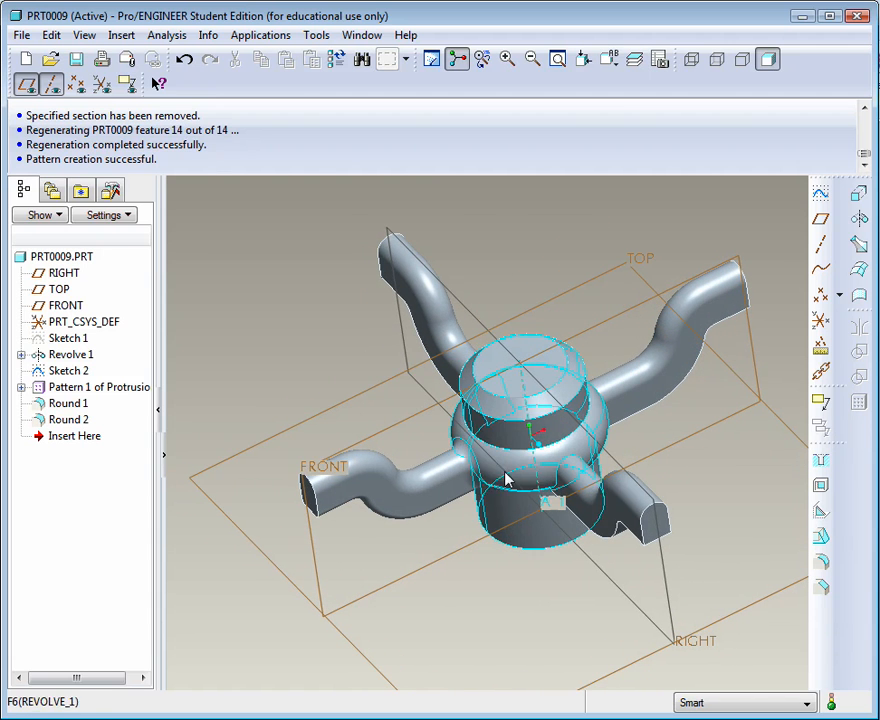
left_click(820, 561)
scroll(568, 473, "down", 3)
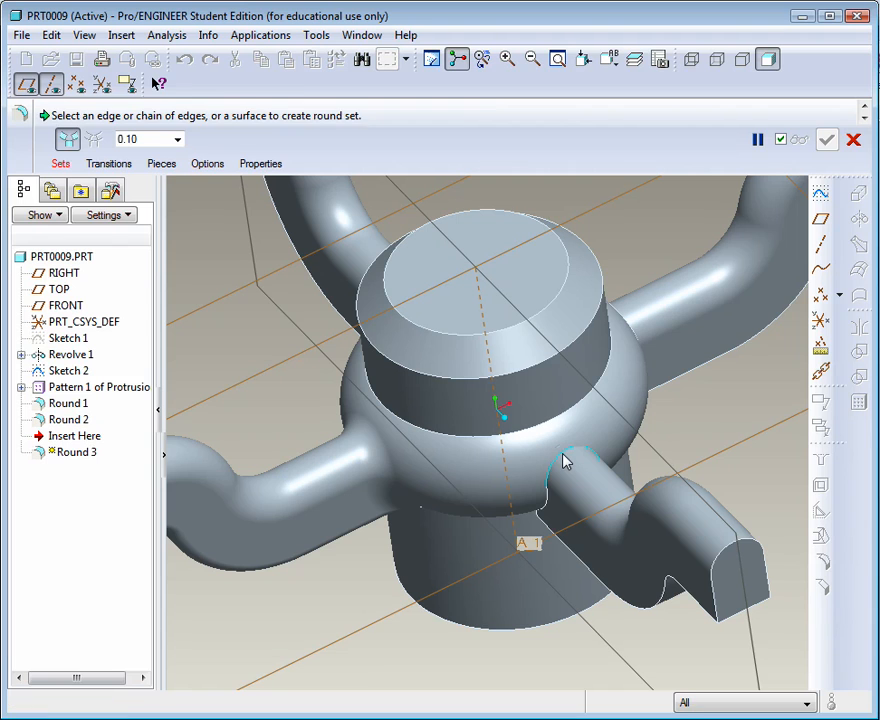
left_click(567, 455)
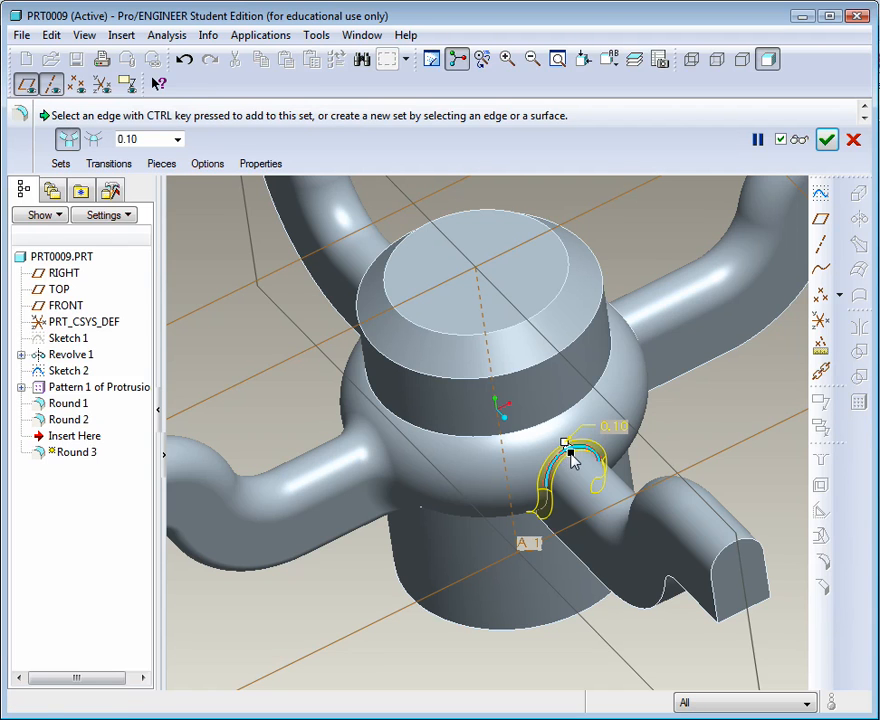
double_click(615, 427)
type("25")
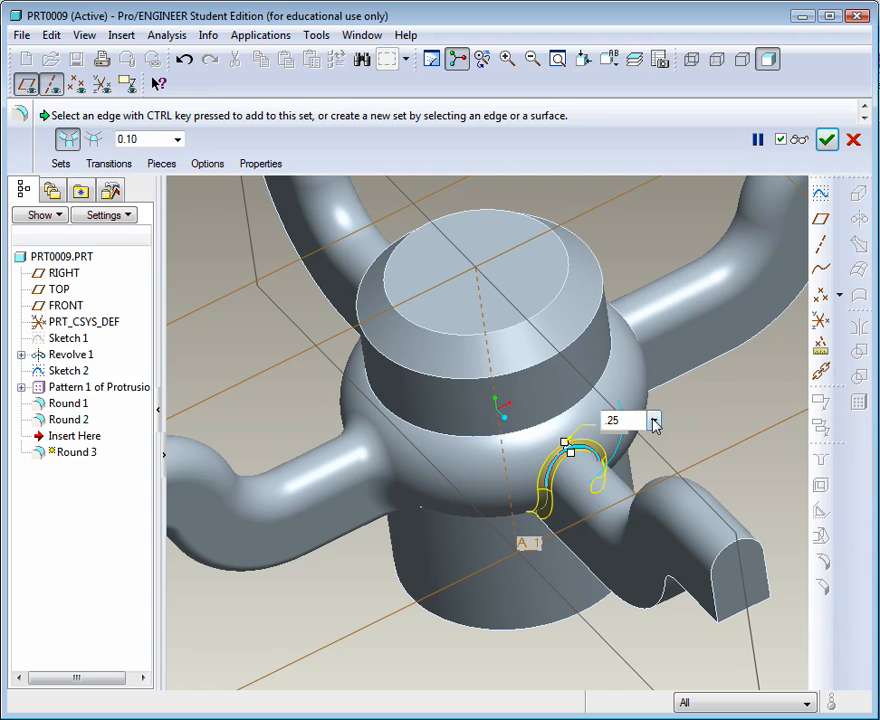
key("Return")
Add the joint edges of the other two patterned arms to the round and set the rear arm's radius to 0.25
middle_click_drag(708, 438, 620, 363)
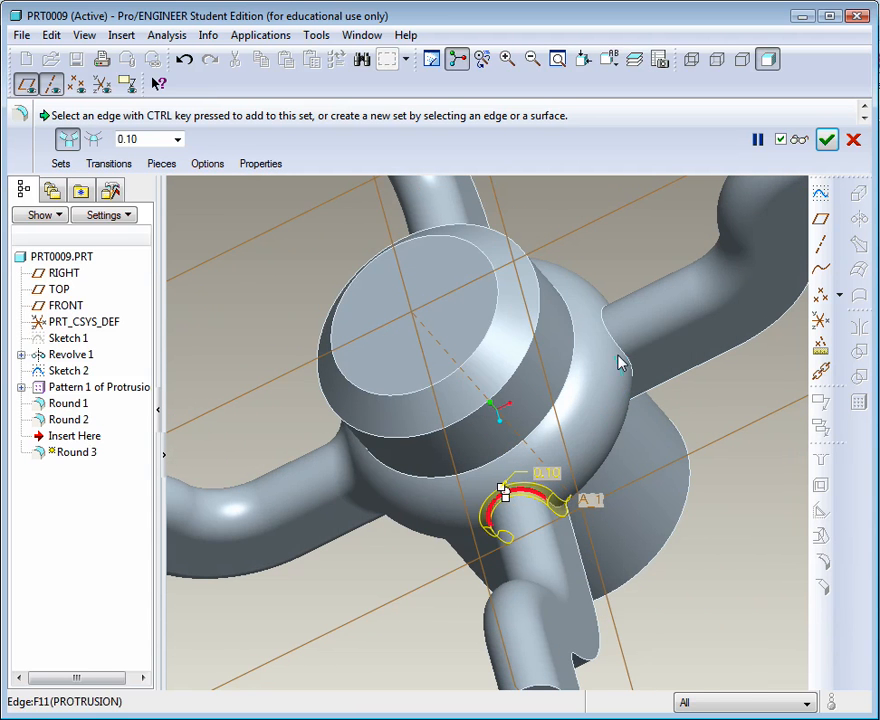
left_click(618, 346)
middle_click_drag(546, 309, 595, 357)
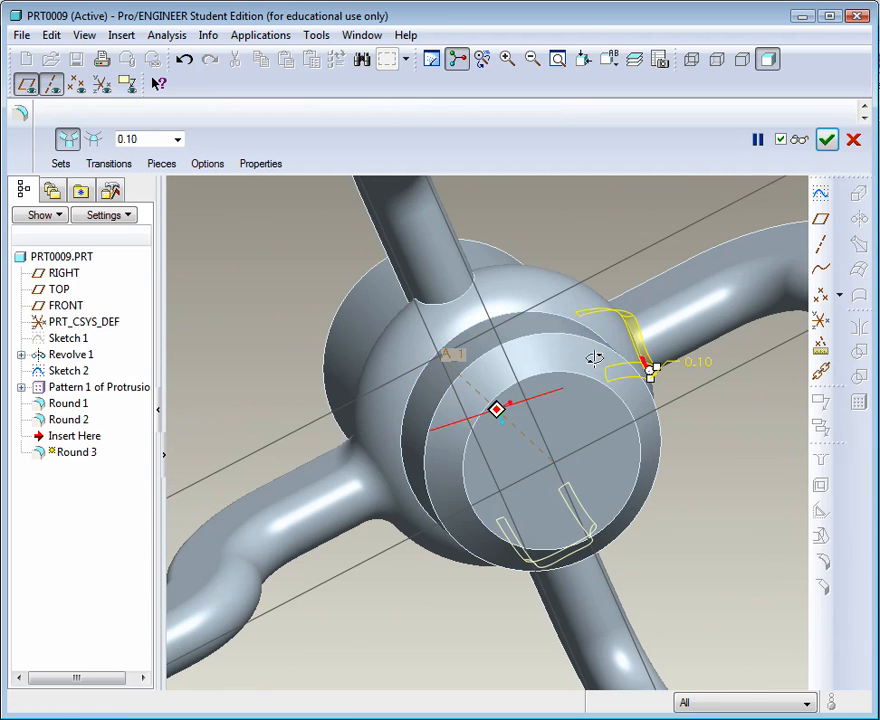
left_click(455, 298)
double_click(520, 298)
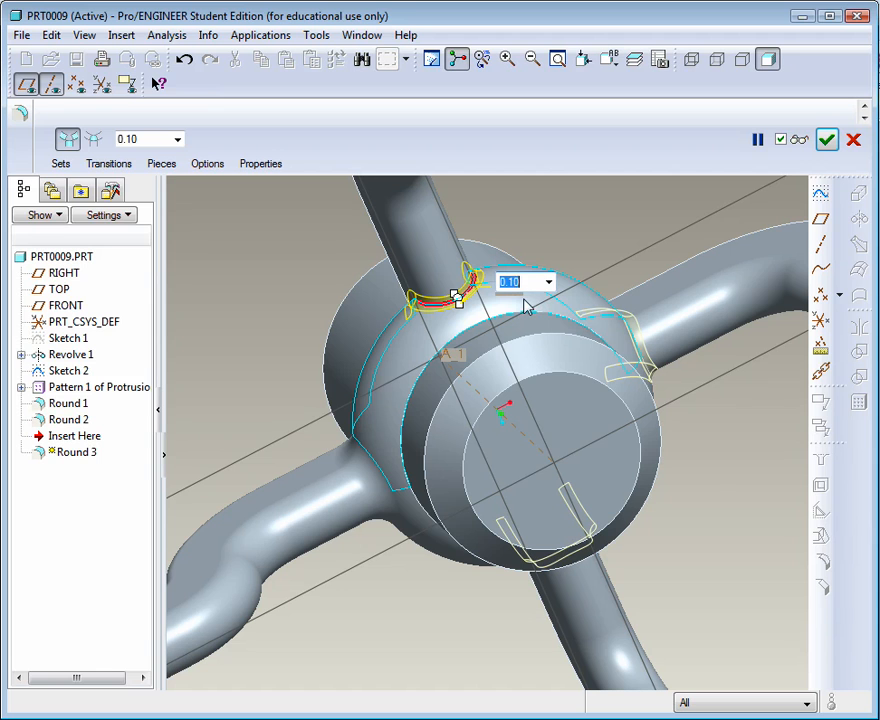
type(".25")
key("Return")
Select the round at the right arm's joint with the body and set its radius to 0.25
middle_click_drag(650, 355, 615, 338)
left_click(628, 328)
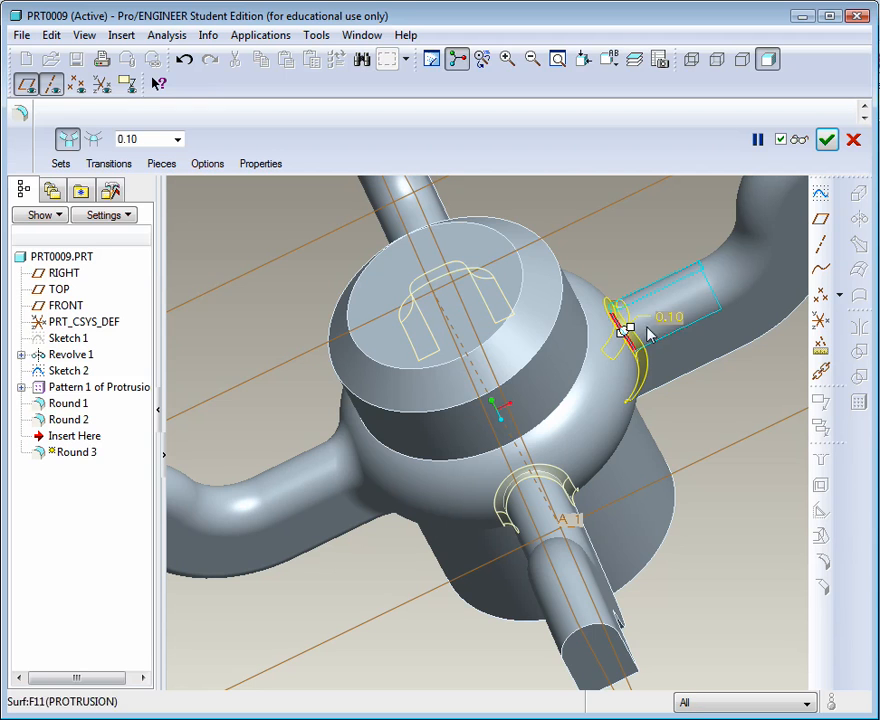
double_click(674, 318)
type(".25")
key("Return")
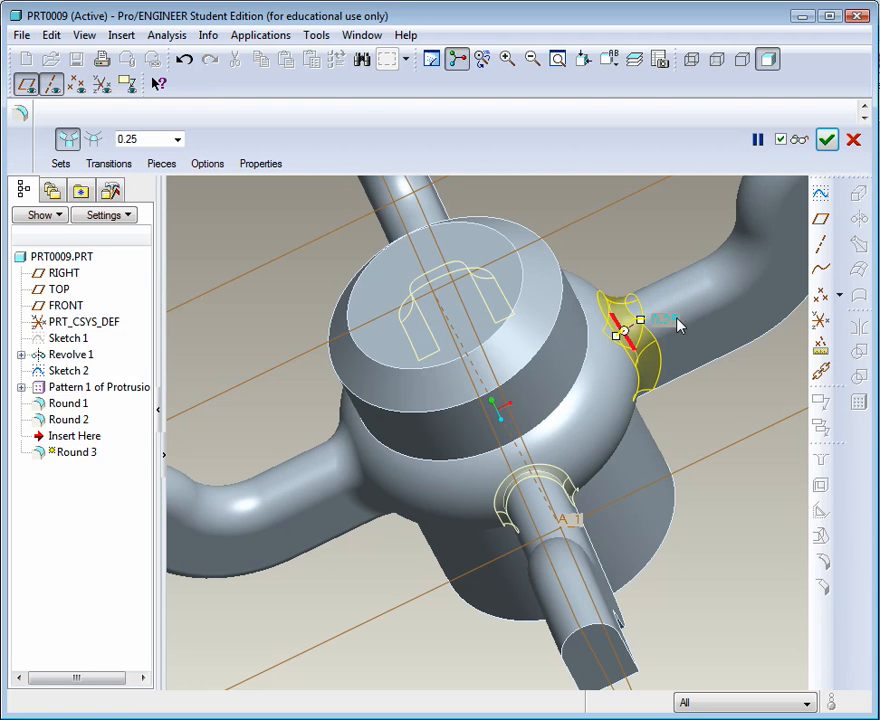
Select the round at the front arm's joint with the body and set its radius to 0.25
left_click(563, 484)
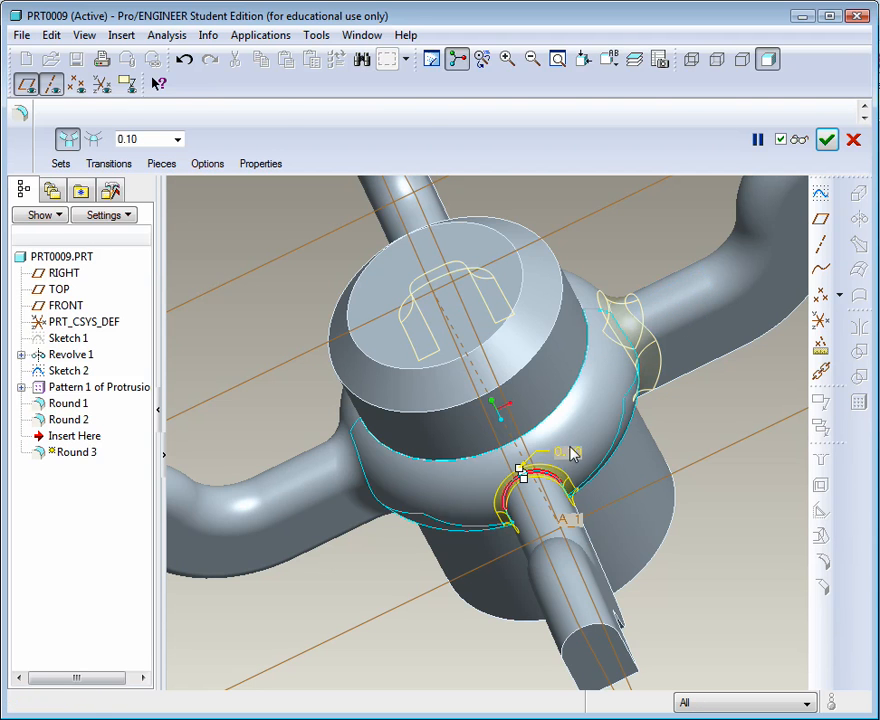
left_click(572, 458)
left_click(554, 474)
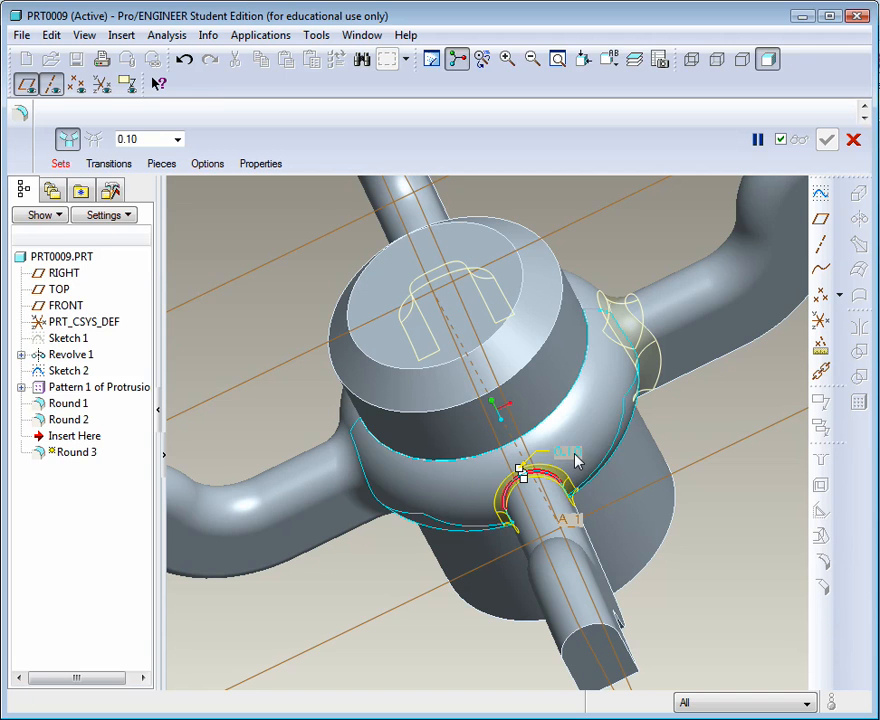
double_click(575, 454)
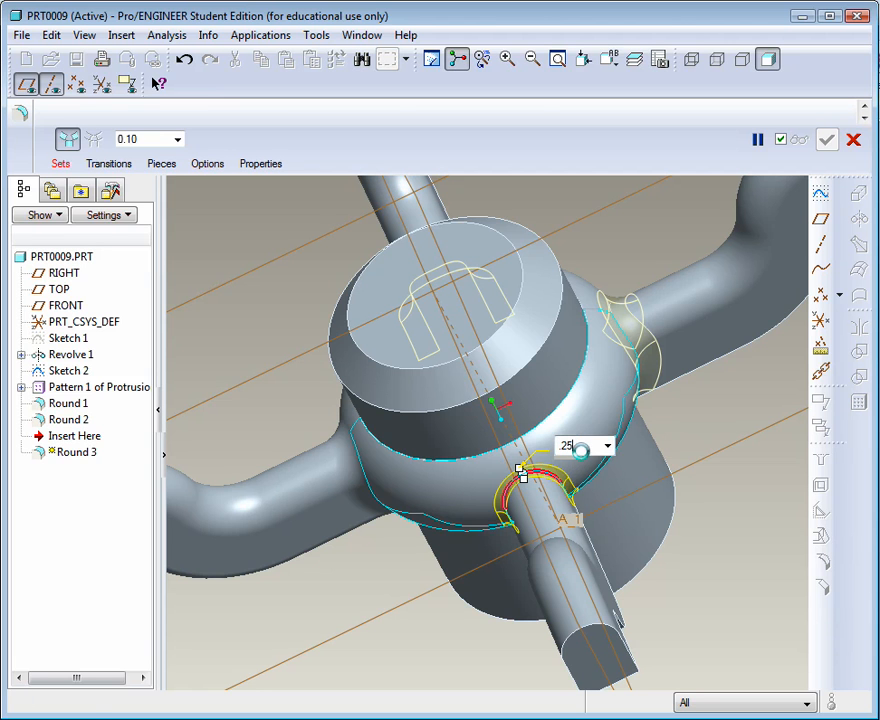
key("Return")
Add the right arm's lower lengthwise edges to the round feature and set their radius to 0.10
middle_click_drag(707, 608, 701, 338)
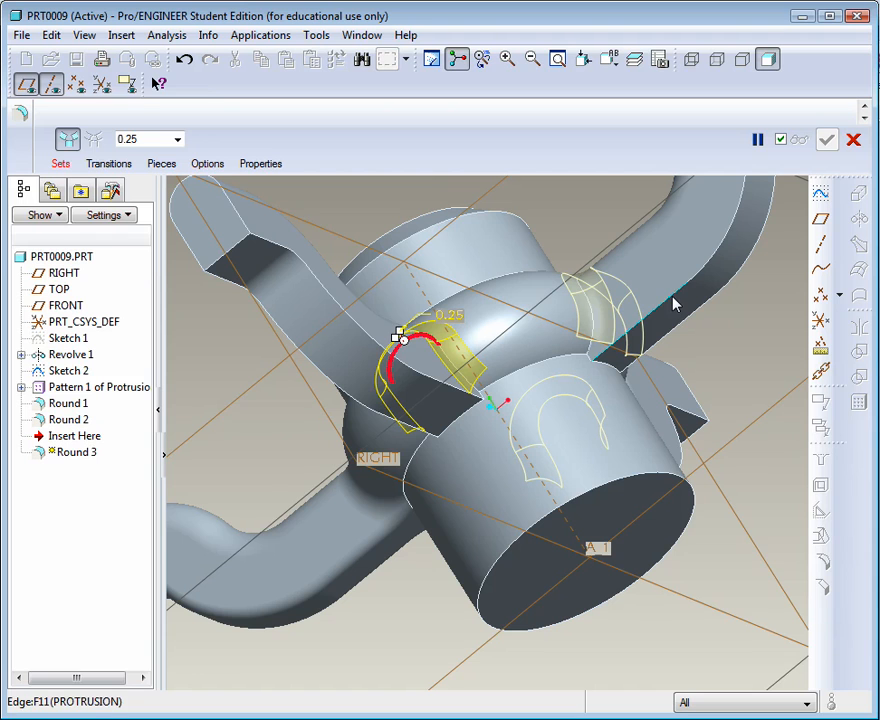
left_click(673, 304)
double_click(677, 288)
type(".1")
key("Return")
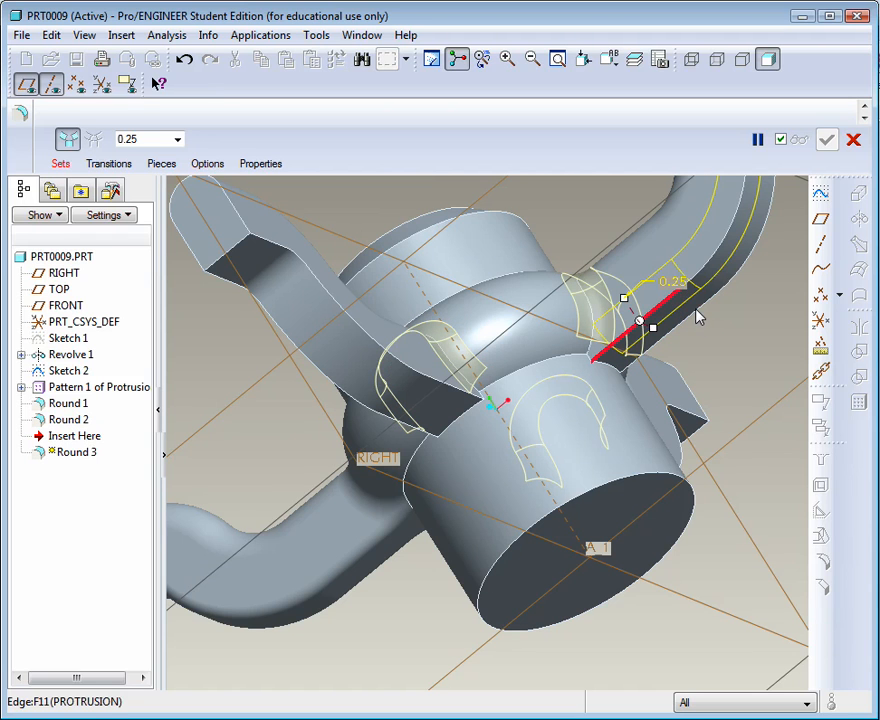
double_click(678, 290)
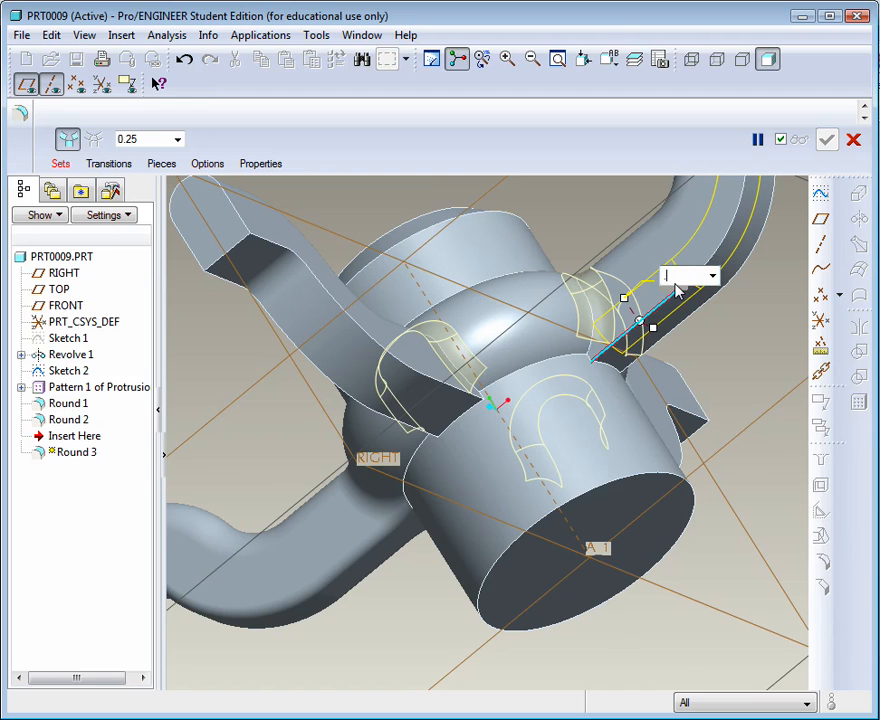
type(".1")
key("Return")
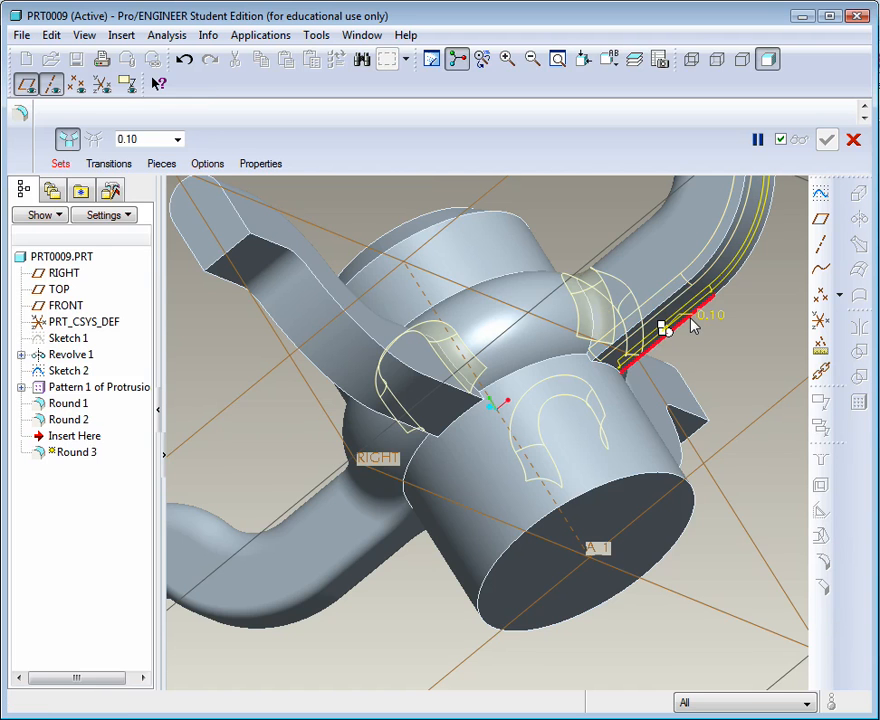
Add the other patterned arms' lower edges to the round at radius 0.10, and discard the whole Round feature
left_click(695, 418)
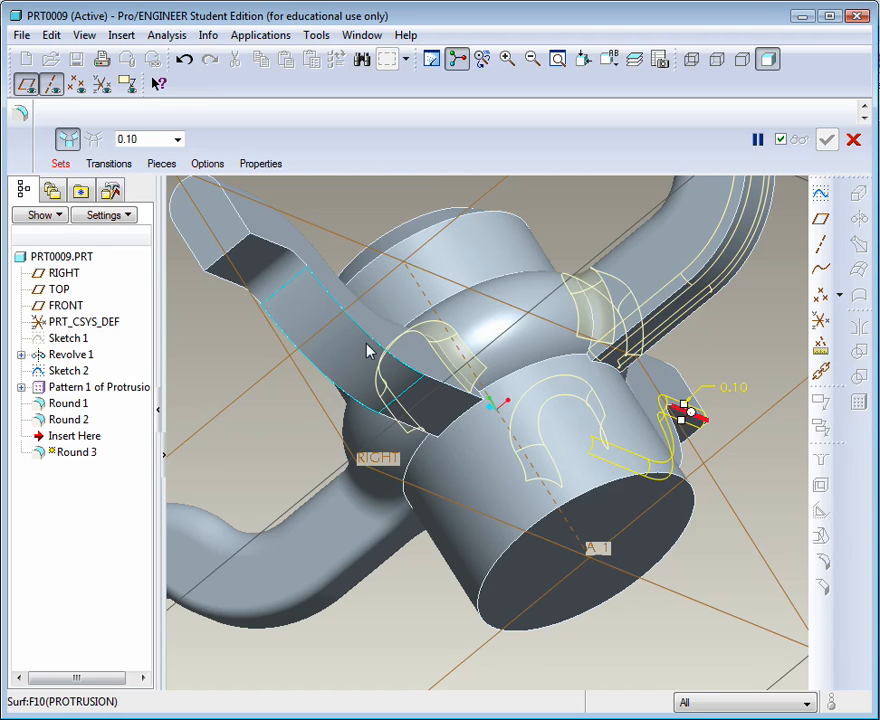
left_click(369, 345)
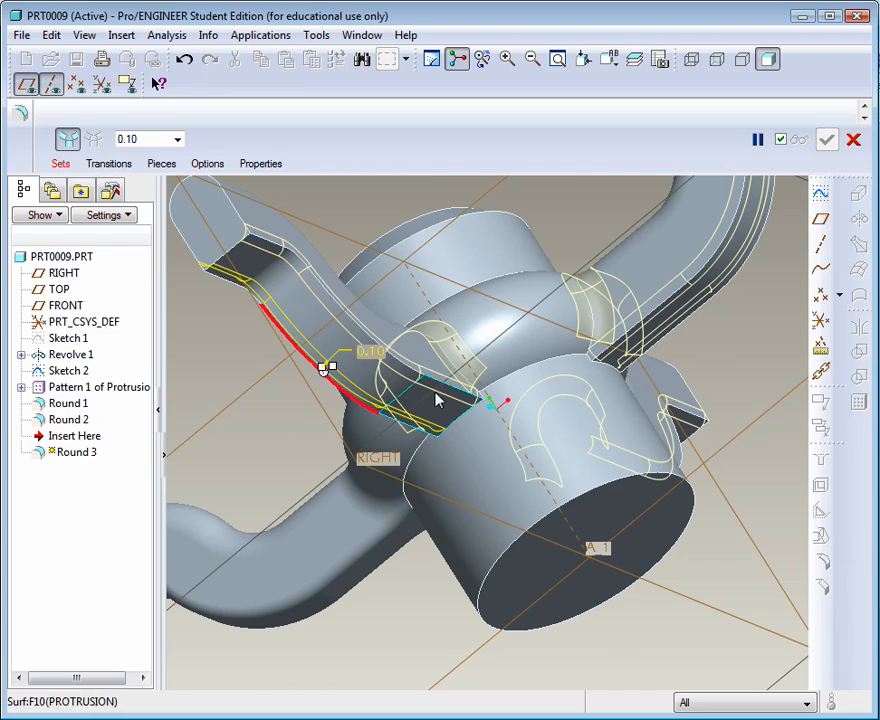
middle_click_drag(458, 413, 711, 414)
left_click(680, 494)
scroll(667, 505, "down", 3)
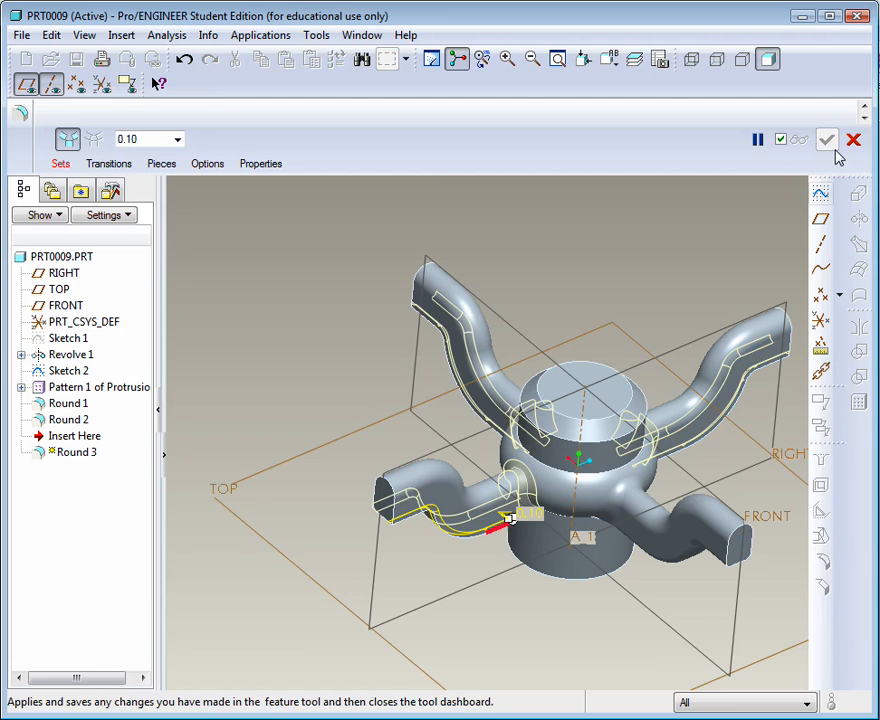
middle_click_drag(322, 466, 605, 428)
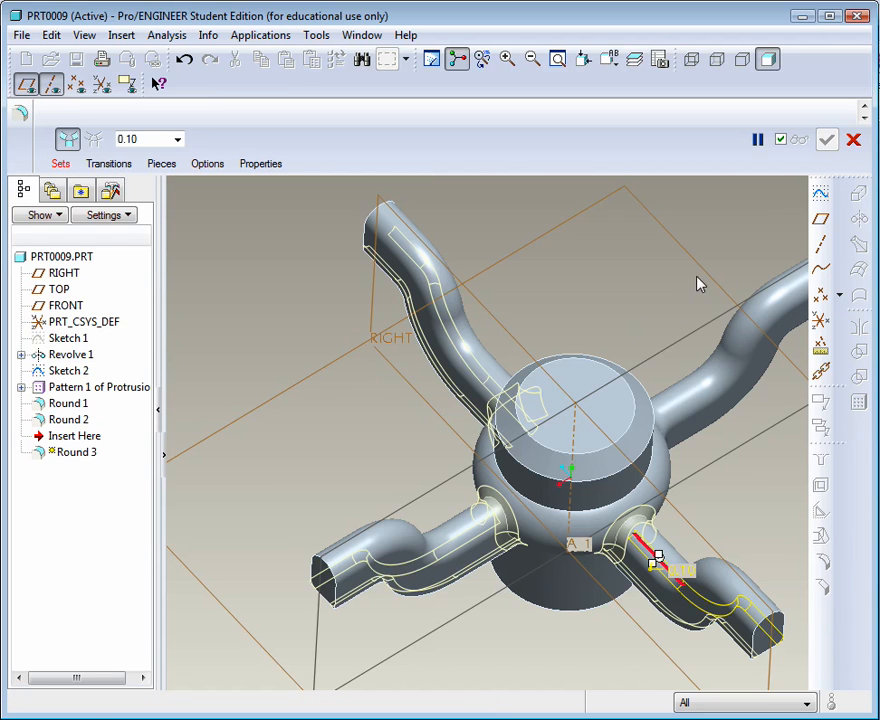
left_click(697, 601)
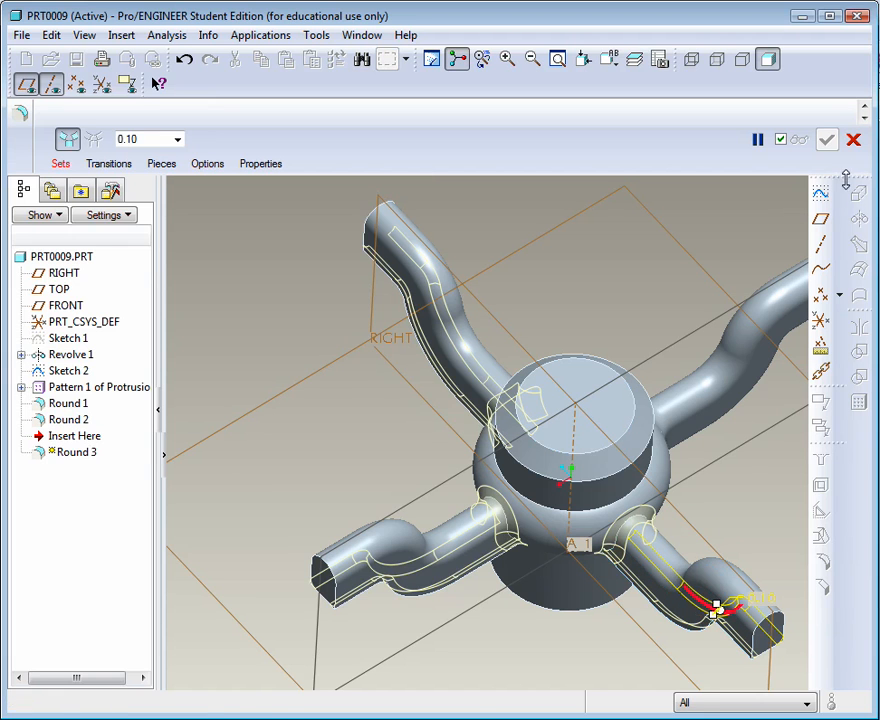
left_click(853, 140)
left_click(734, 507)
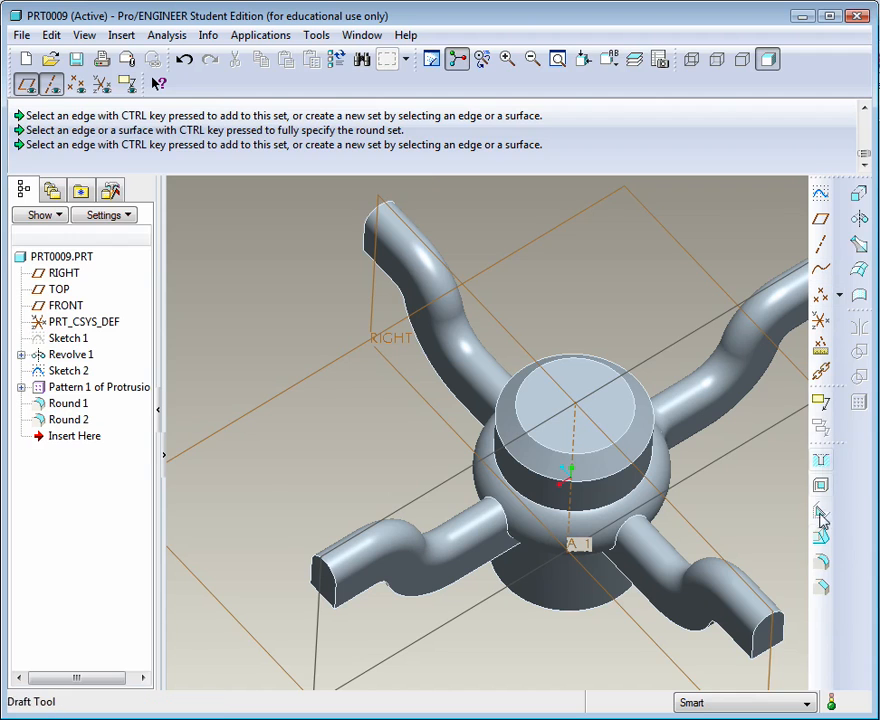
Create a Round of radius 0.25 on the edges where the three patterned arms meet the body
left_click(821, 561)
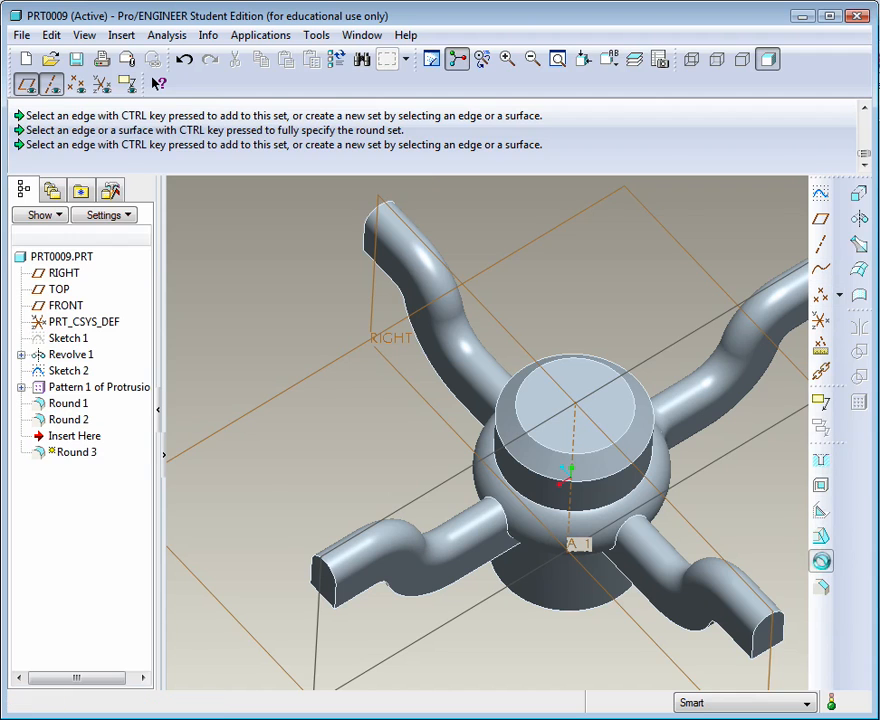
left_click(485, 513)
left_click(157, 140)
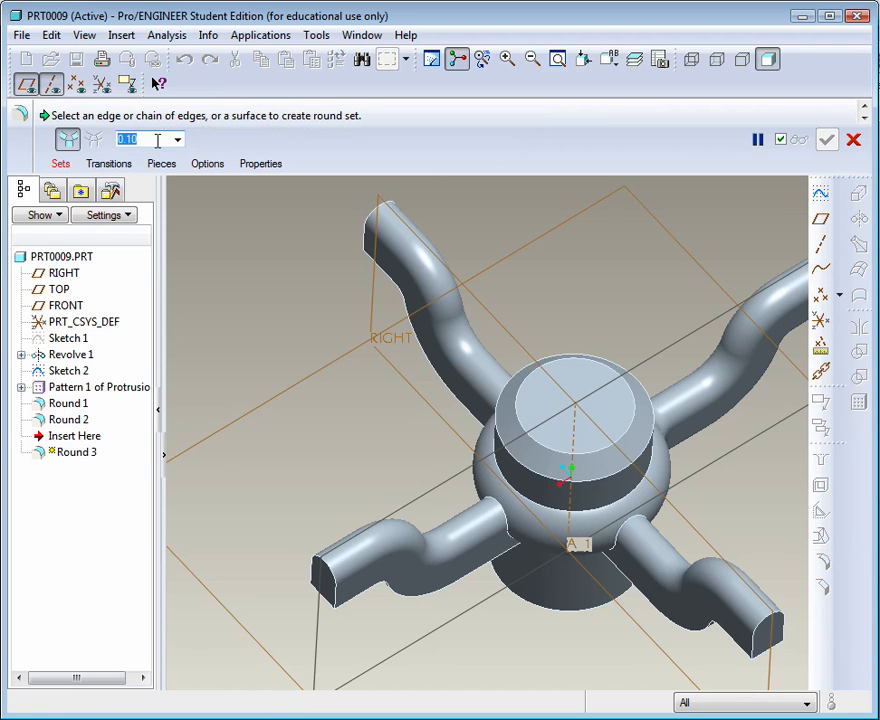
type("25")
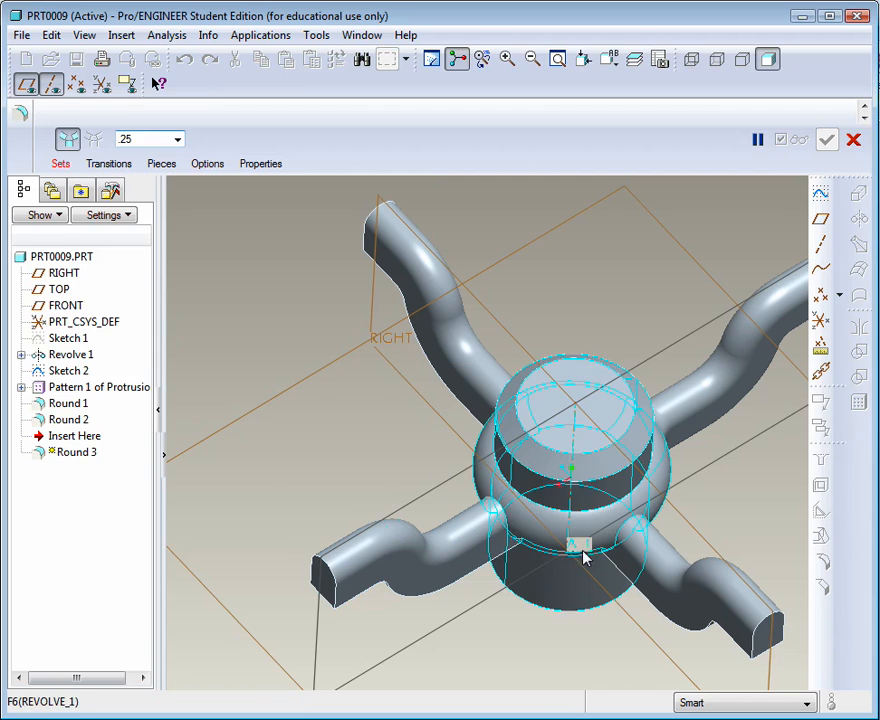
key("Return")
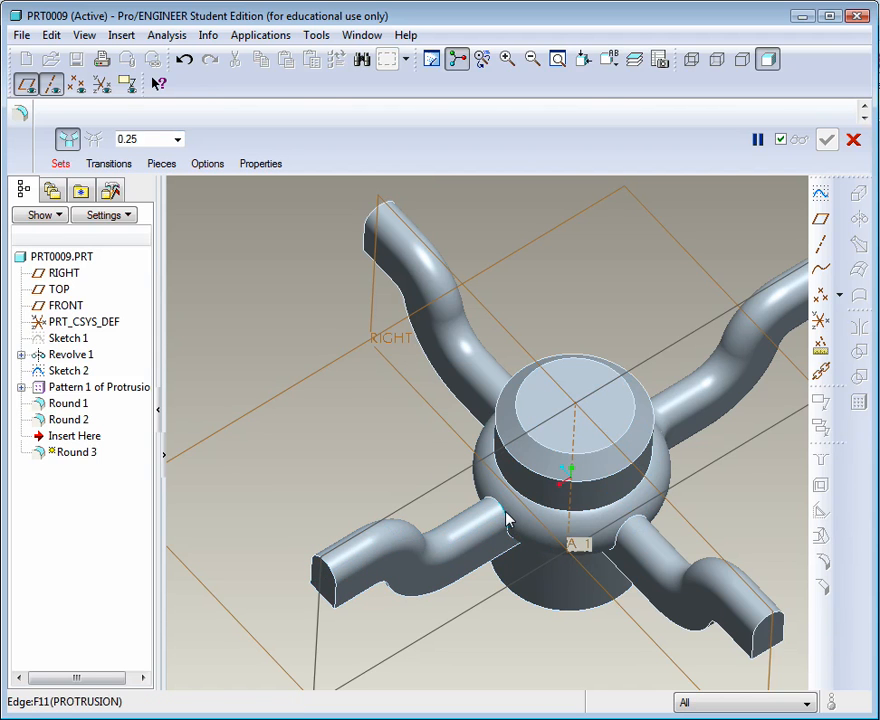
left_click(505, 520)
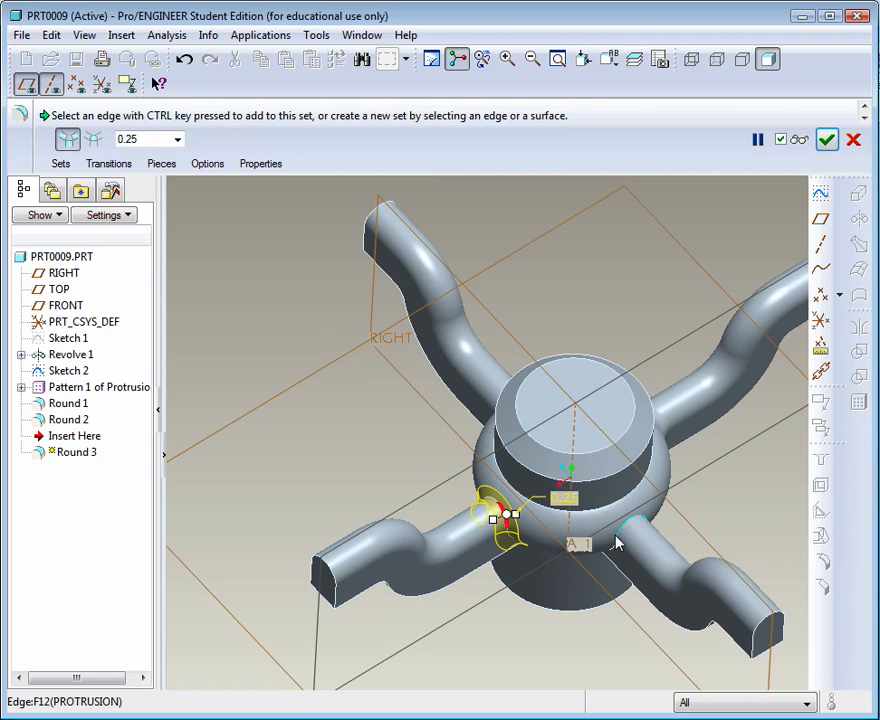
middle_click_drag(642, 526, 546, 414)
left_click(530, 400, "ctrl")
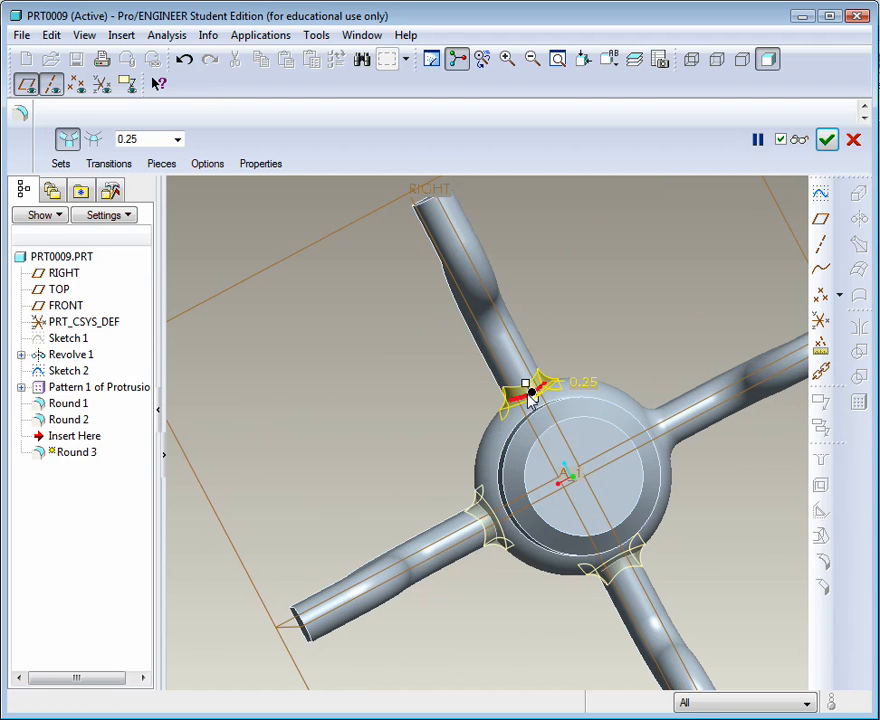
left_click(826, 139)
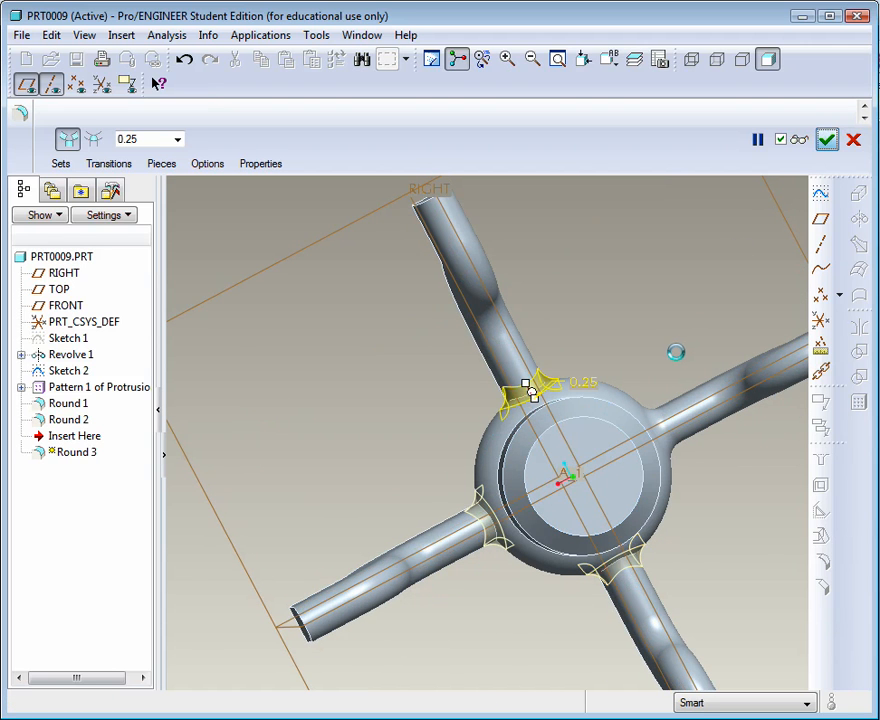
Start a new Round with radius 0.10 and select a lower lengthwise edge on each of two adjacent patterned arms
middle_click_drag(671, 356, 667, 321)
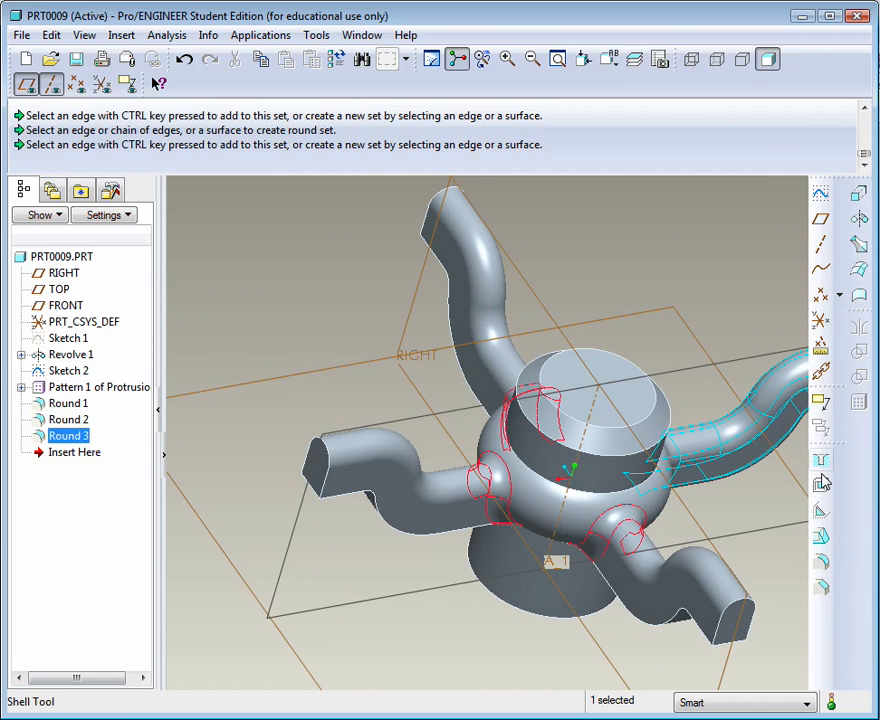
left_click(821, 562)
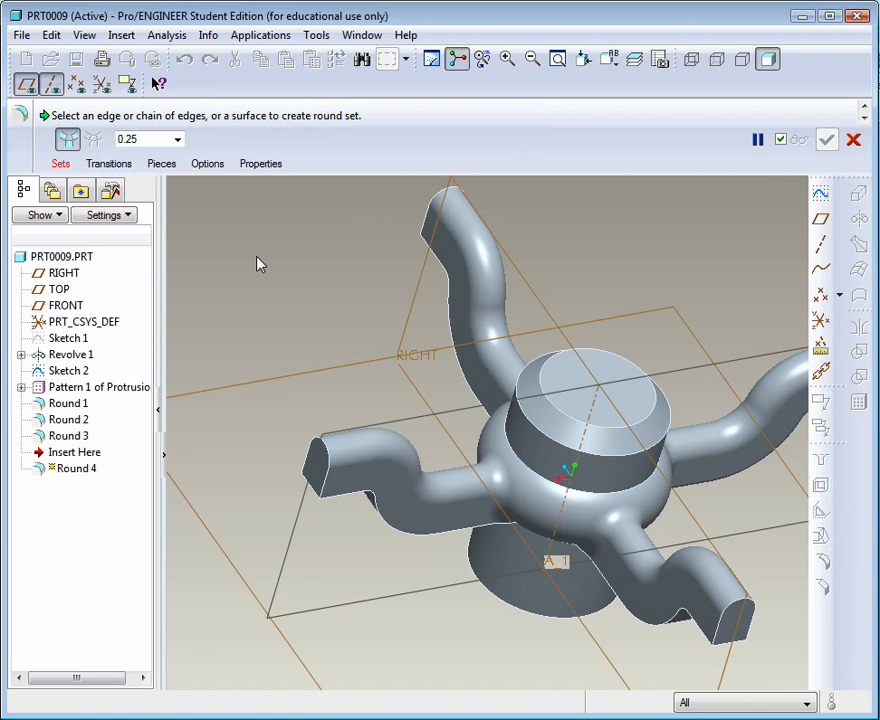
double_click(146, 139)
key("BackSpace")
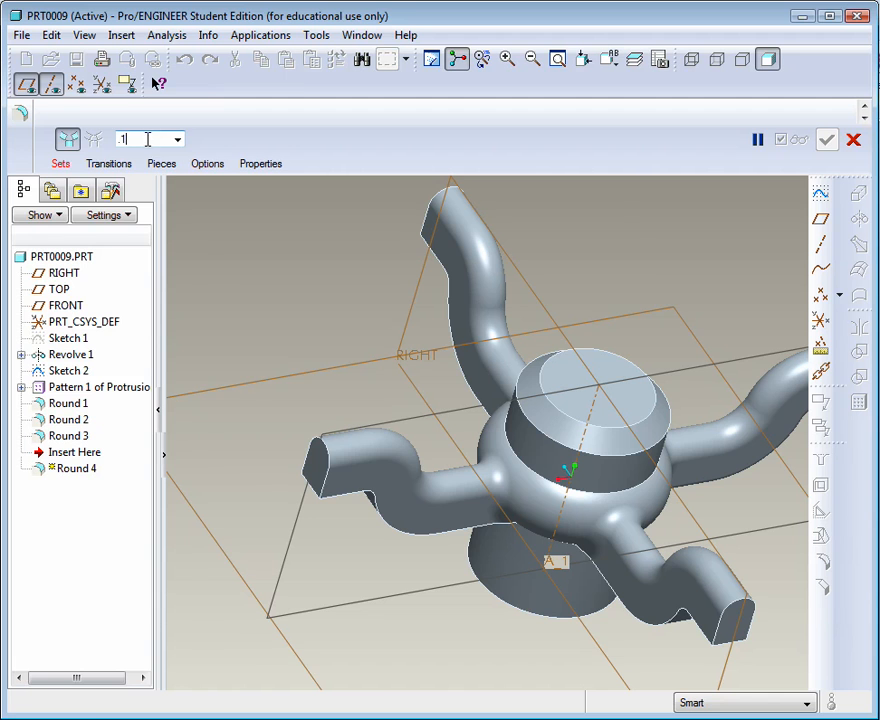
key("Return")
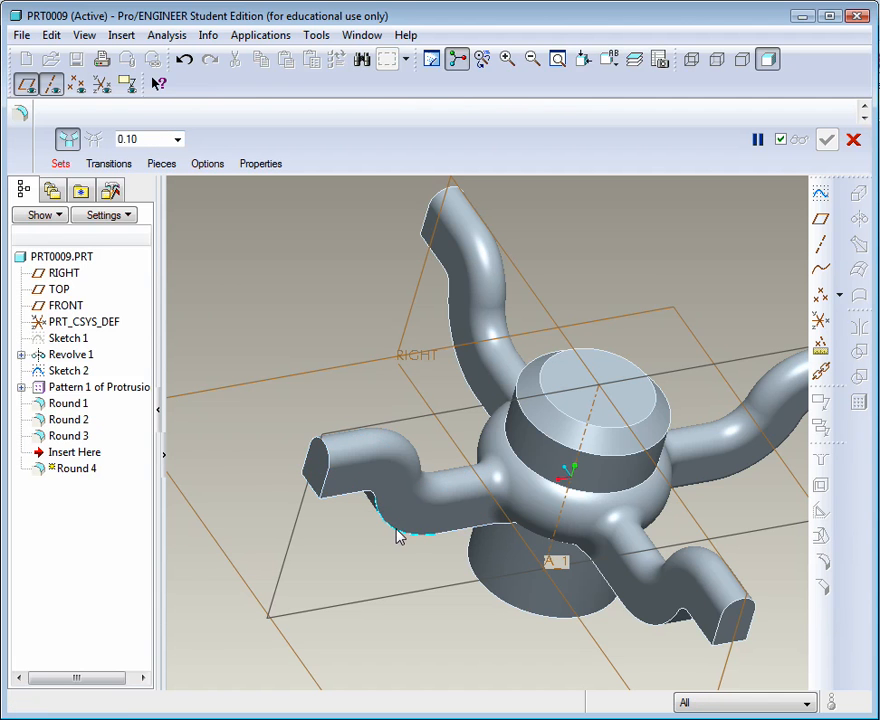
left_click(395, 530)
left_click(468, 388)
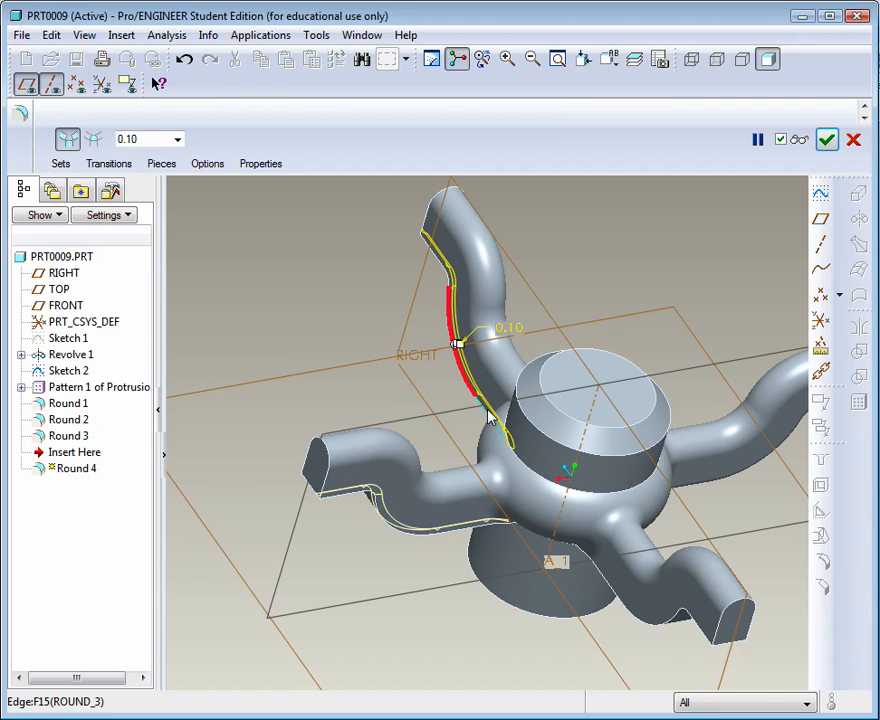
Add the remaining lower edges of the three patterned arms to the 0.10 round and complete the feature
left_click(671, 623)
middle_click_drag(707, 644, 596, 585)
middle_click_drag(466, 482, 724, 430)
left_click(463, 524)
left_click(724, 486)
scroll(720, 428, "up", 3)
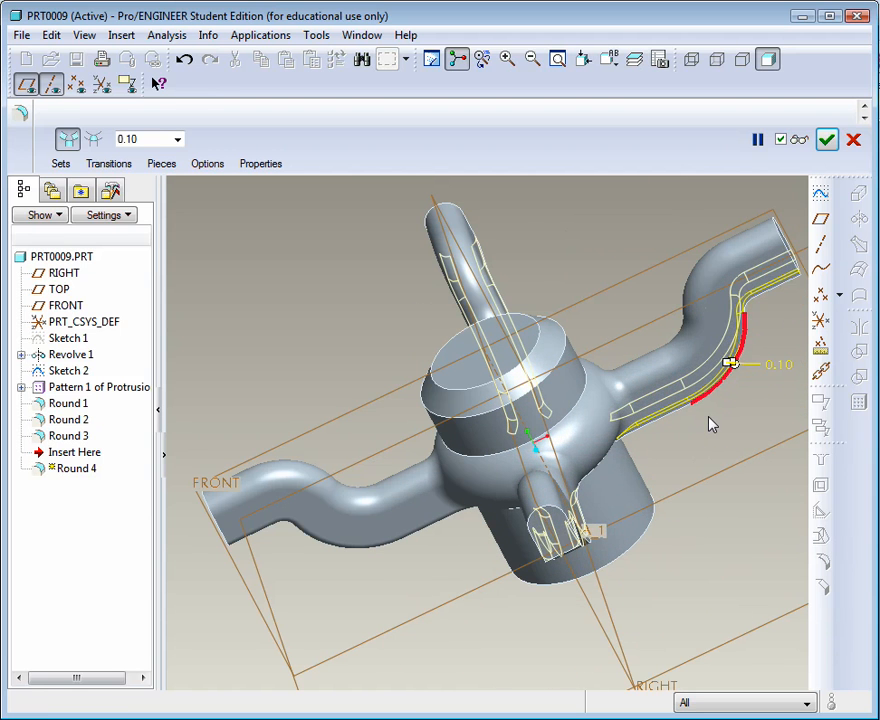
middle_click_drag(710, 425, 633, 440)
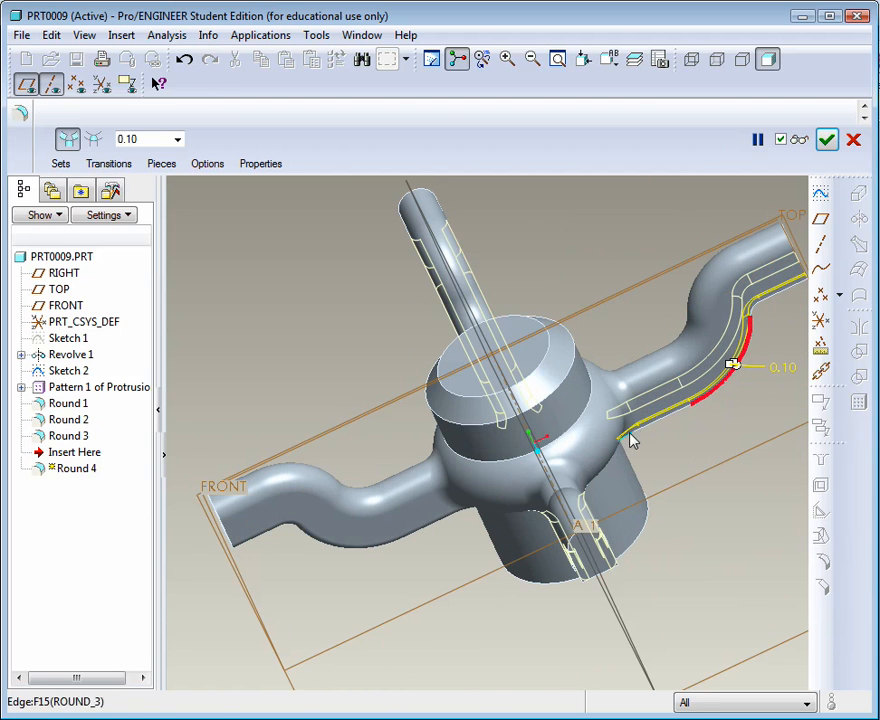
left_click(826, 139)
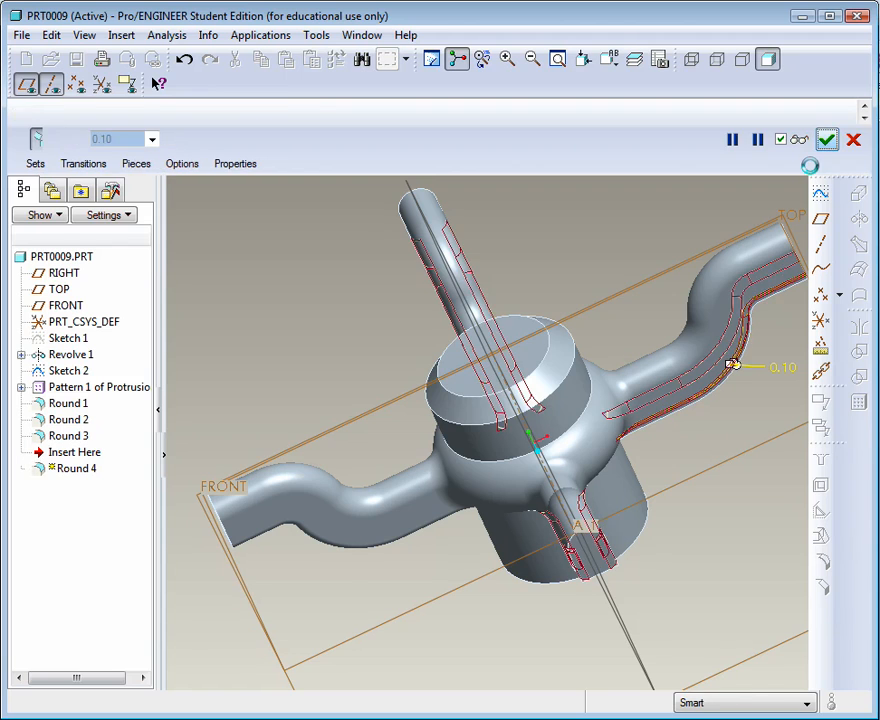
Start a new sketch on the FRONT datum plane with the RIGHT plane as reference and orientation set to Right
middle_click_drag(261, 318, 320, 338)
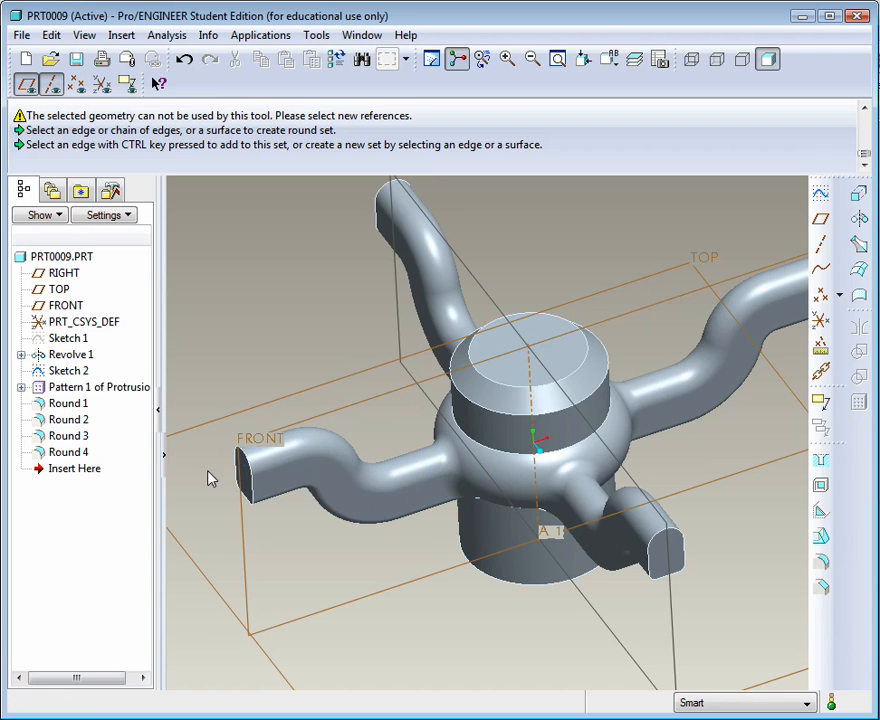
left_click(362, 411)
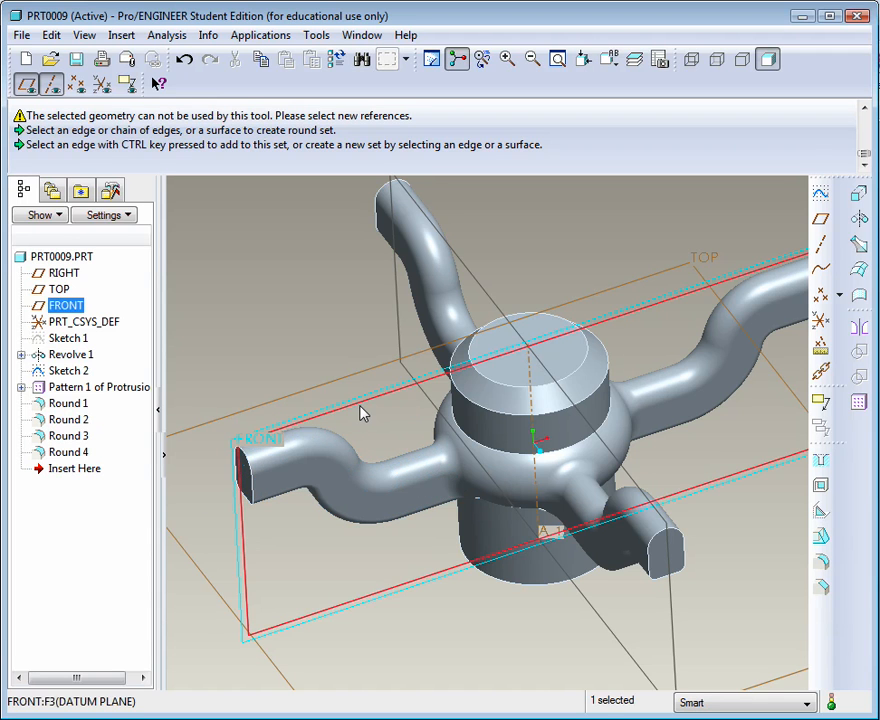
left_click(820, 196)
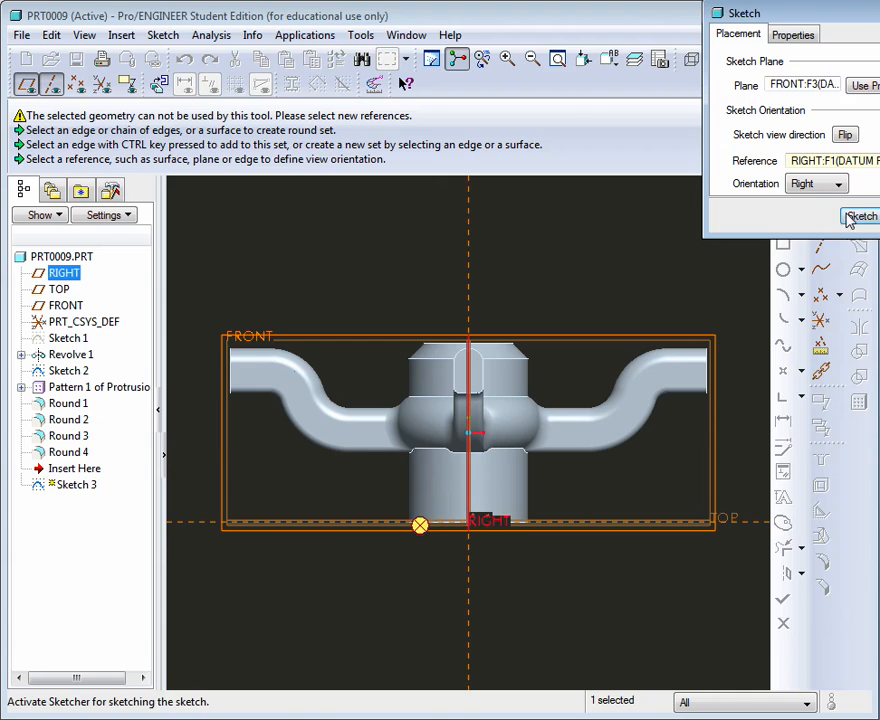
left_click(861, 216)
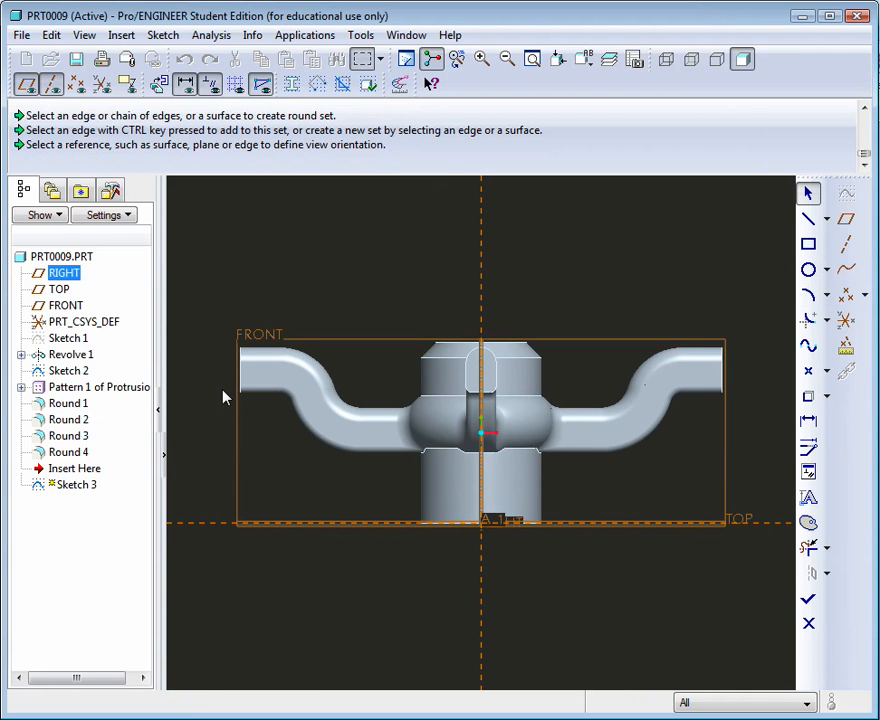
Switch to the Word tutorial to check the instructions after the fillet step, and return to the Pro/ENGINEER sketch at the left arm
scroll(224, 390, "down", 2)
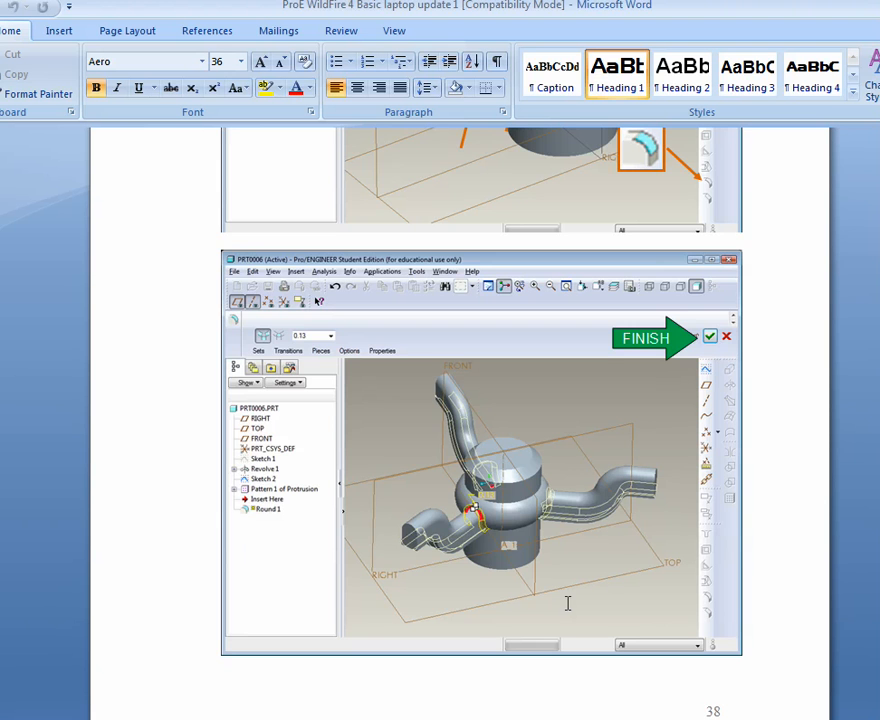
scroll(567, 604, "down", 10)
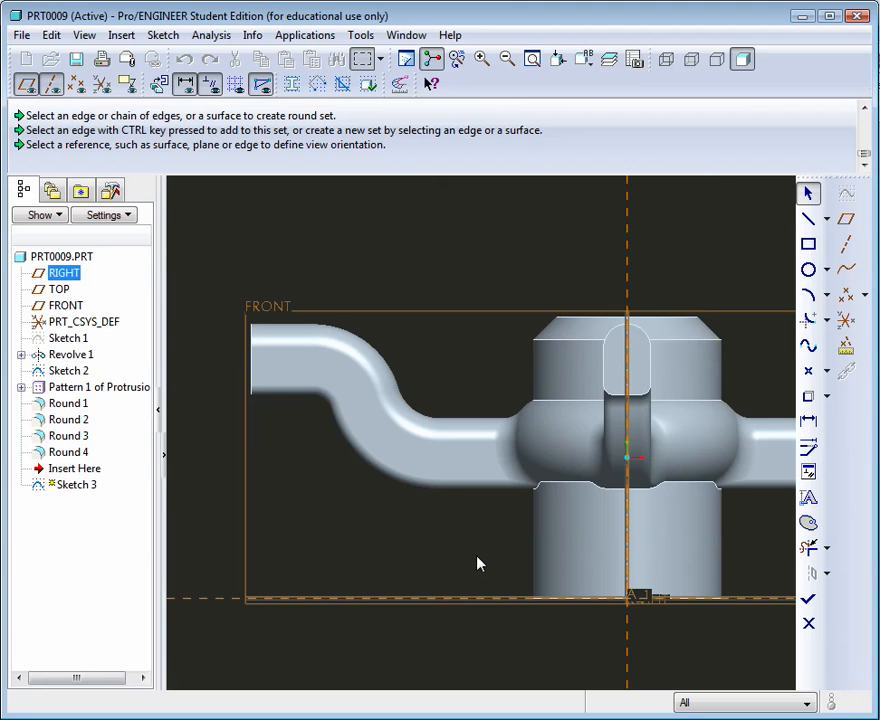
scroll(269, 347, "up", 5)
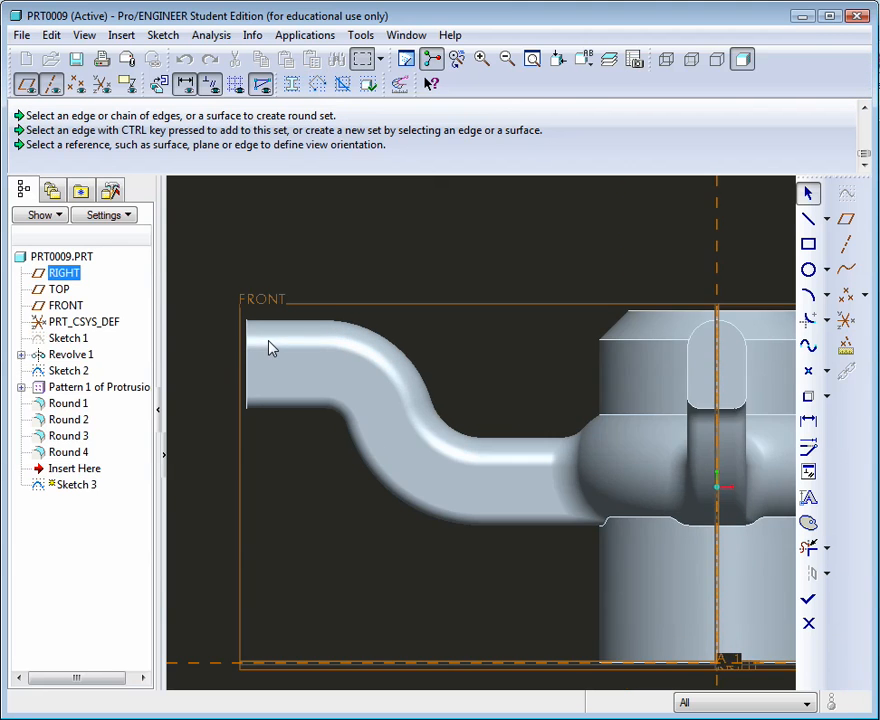
Sketch a circle about 0.92 in diameter centred near the vertical end edge of the left arm
left_click(808, 269)
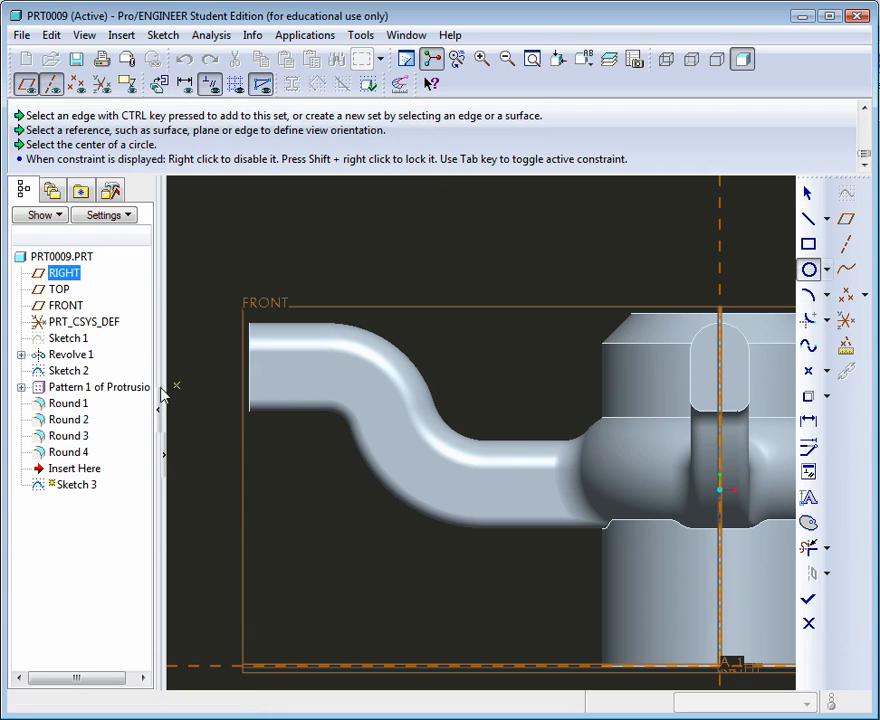
left_click(249, 376)
left_click(265, 428)
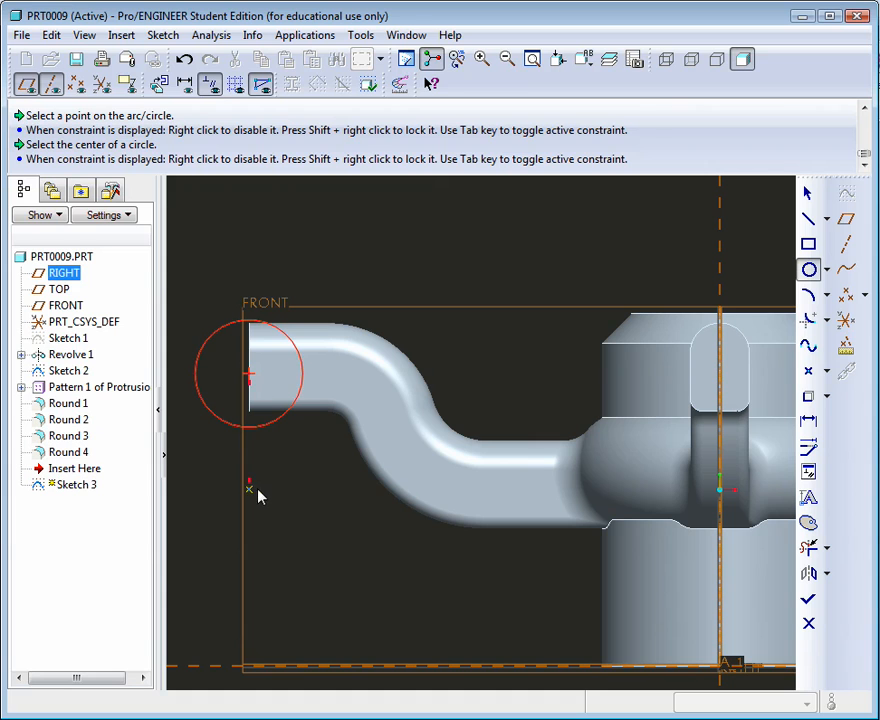
left_click(808, 193)
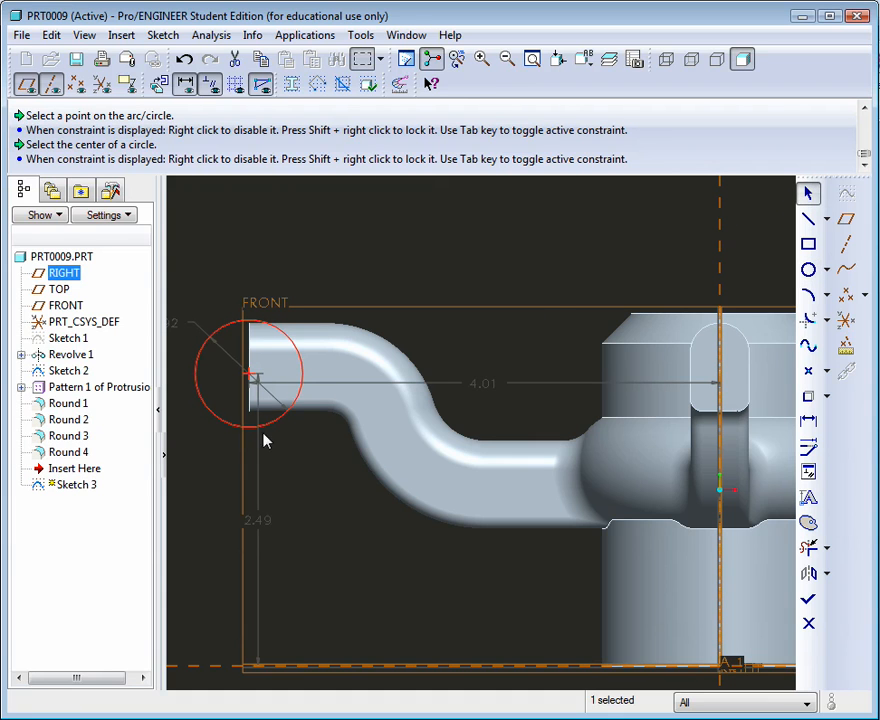
Set the circle centre's height above the base reference to 2.5 and the circle's diameter to 1
double_click(257, 521)
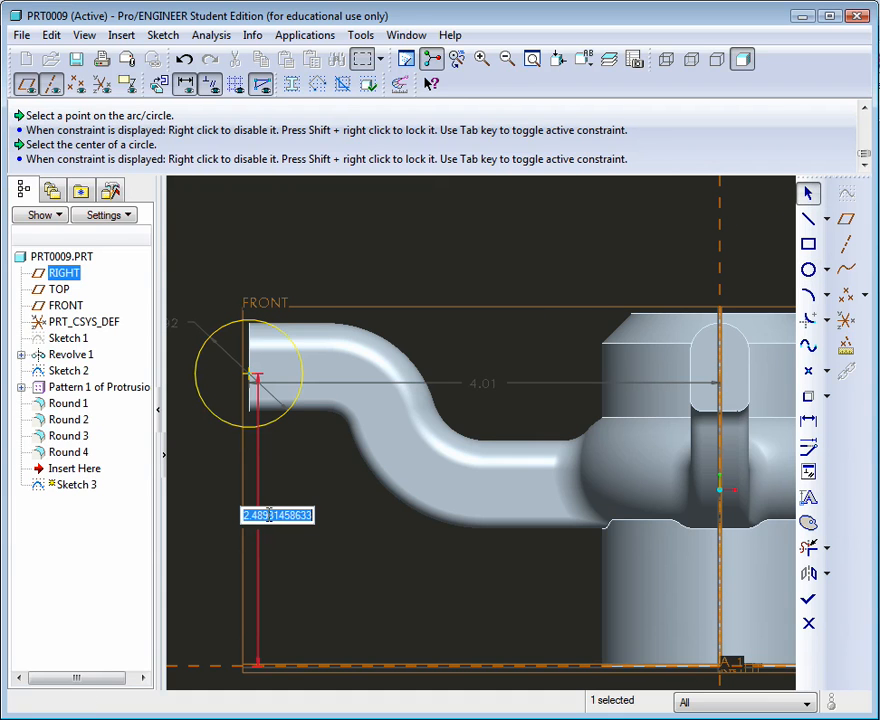
type("2.5")
key("Return")
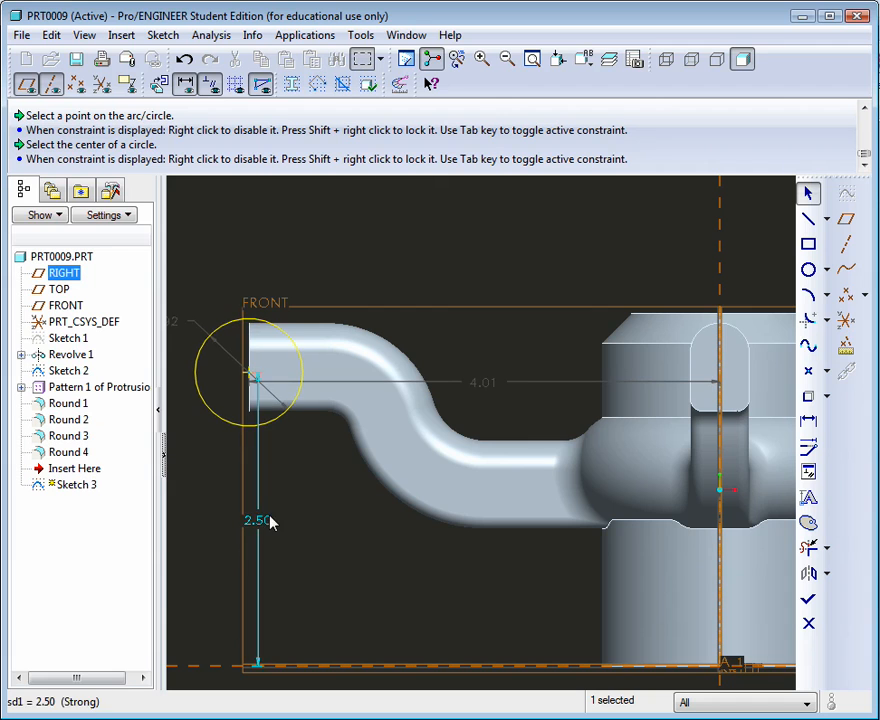
scroll(359, 277, "down", 2)
double_click(225, 301)
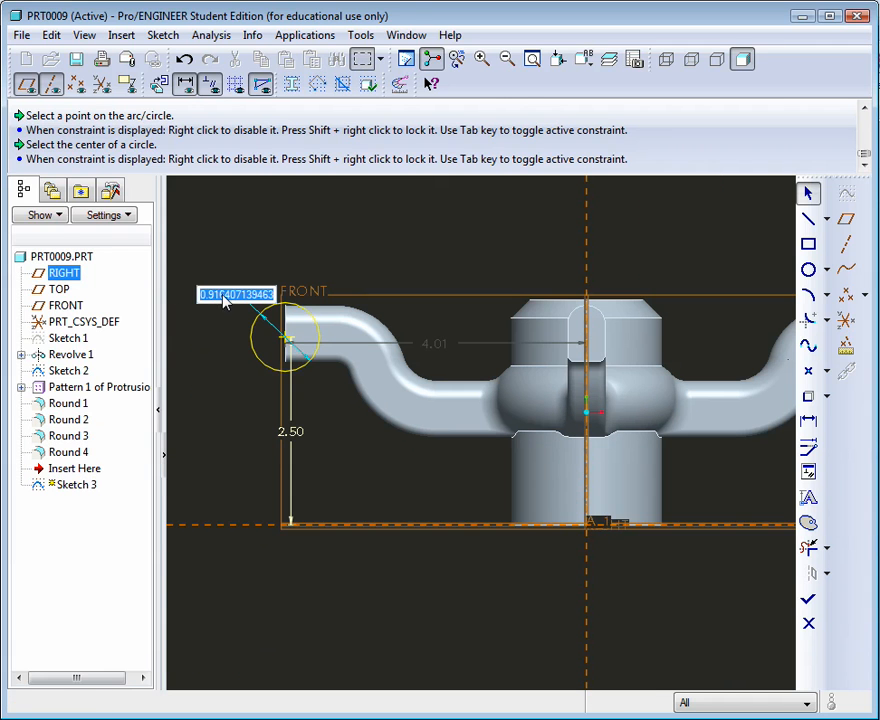
type("1")
key("Return")
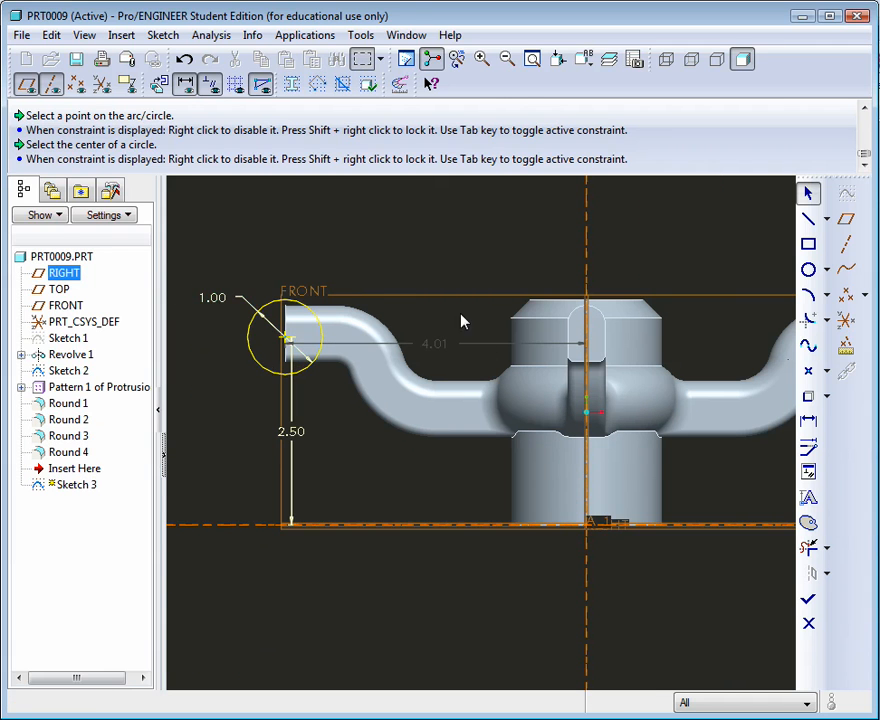
Constrain the circle's centre to align with the left arm's vertical end edge and complete the sketch
scroll(460, 316, "up", 2)
scroll(314, 363, "down", 2)
scroll(232, 362, "up", 3)
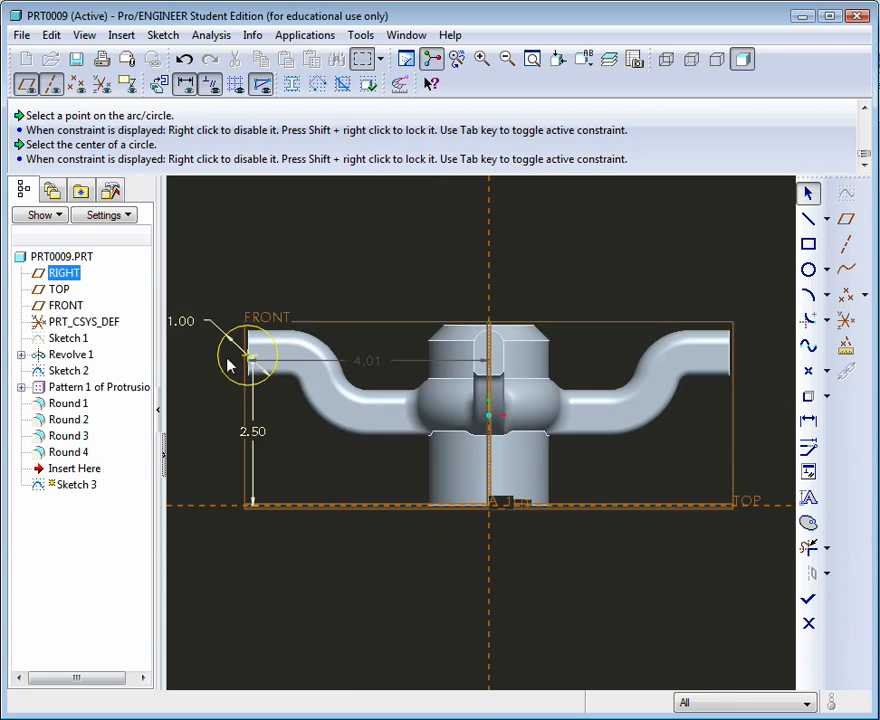
scroll(245, 365, "up", 3)
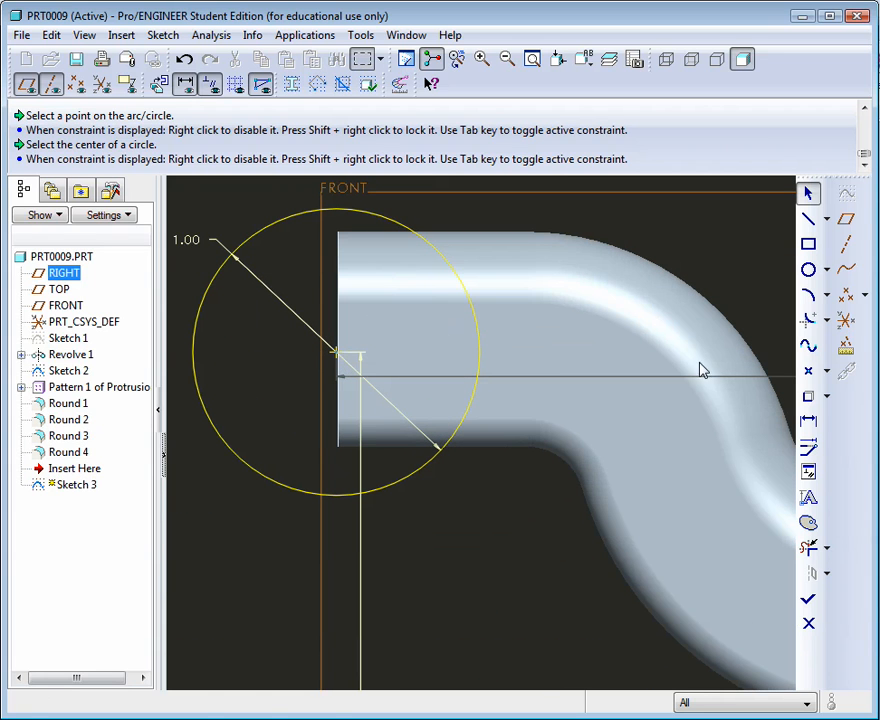
left_click(810, 474)
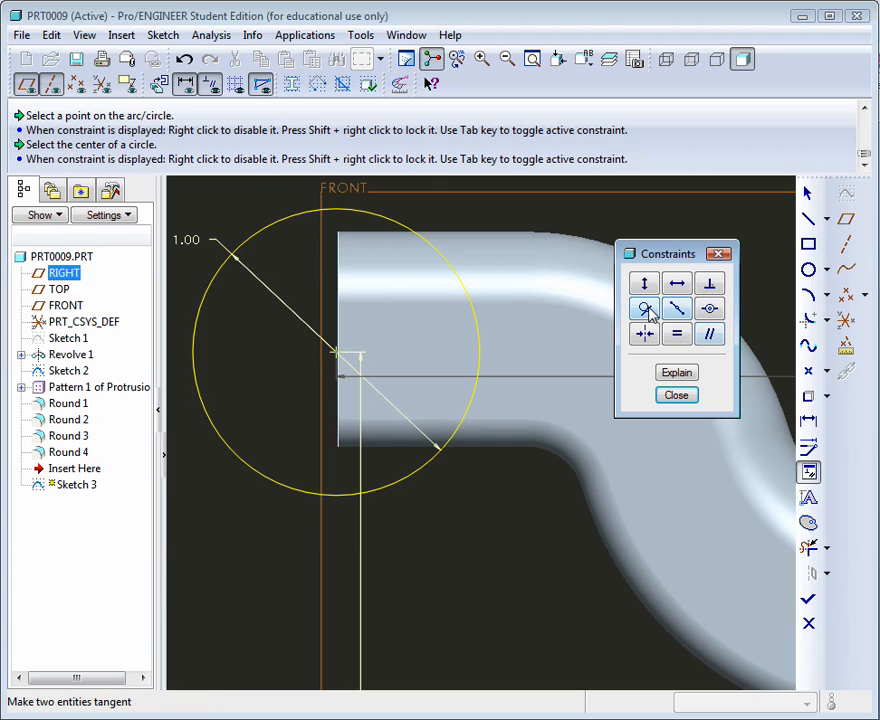
left_click(711, 311)
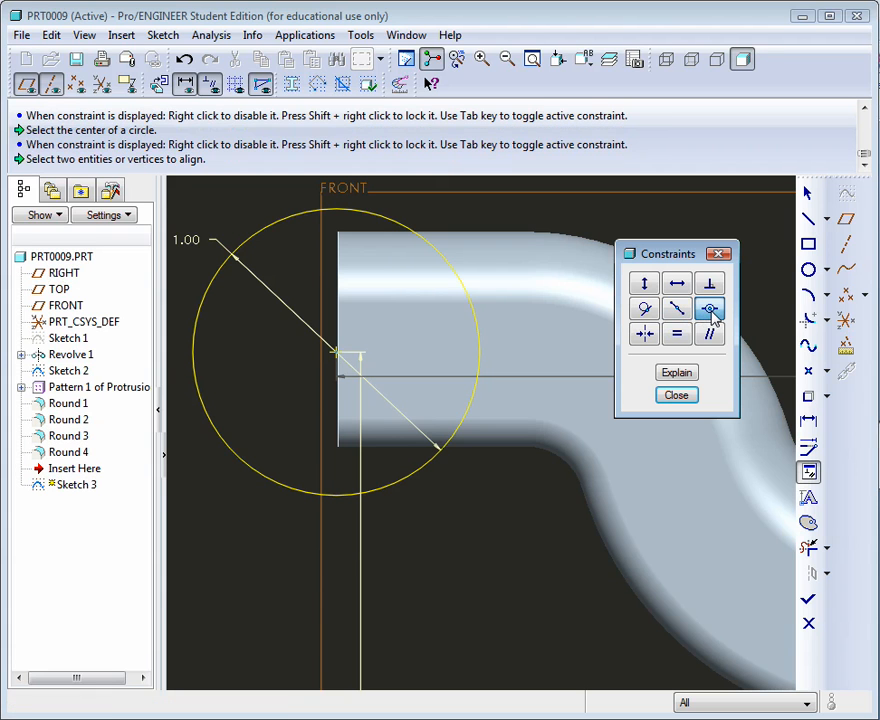
left_click(337, 356)
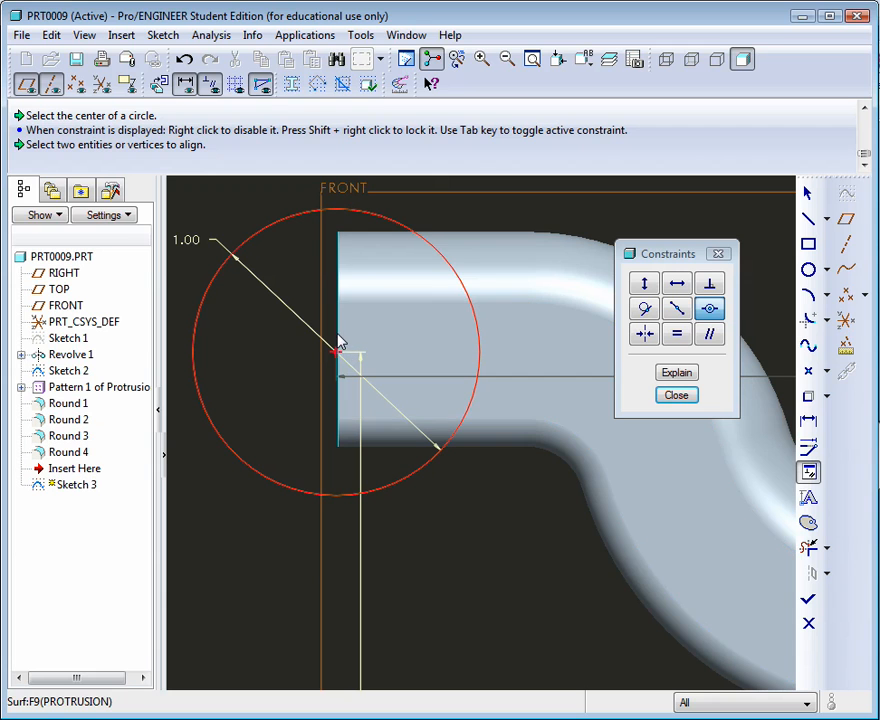
left_click(339, 344)
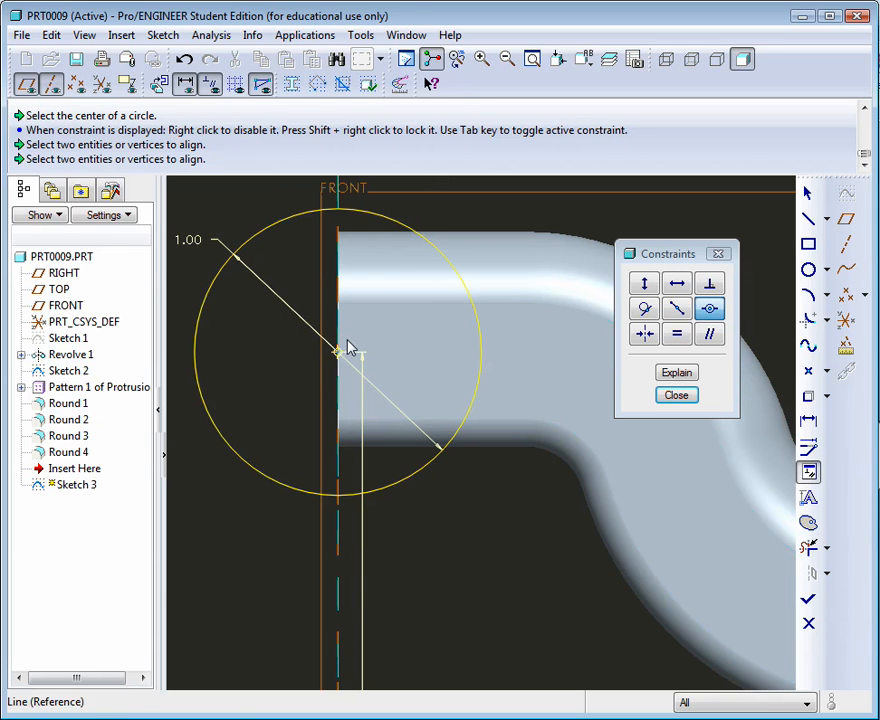
middle_click(750, 432)
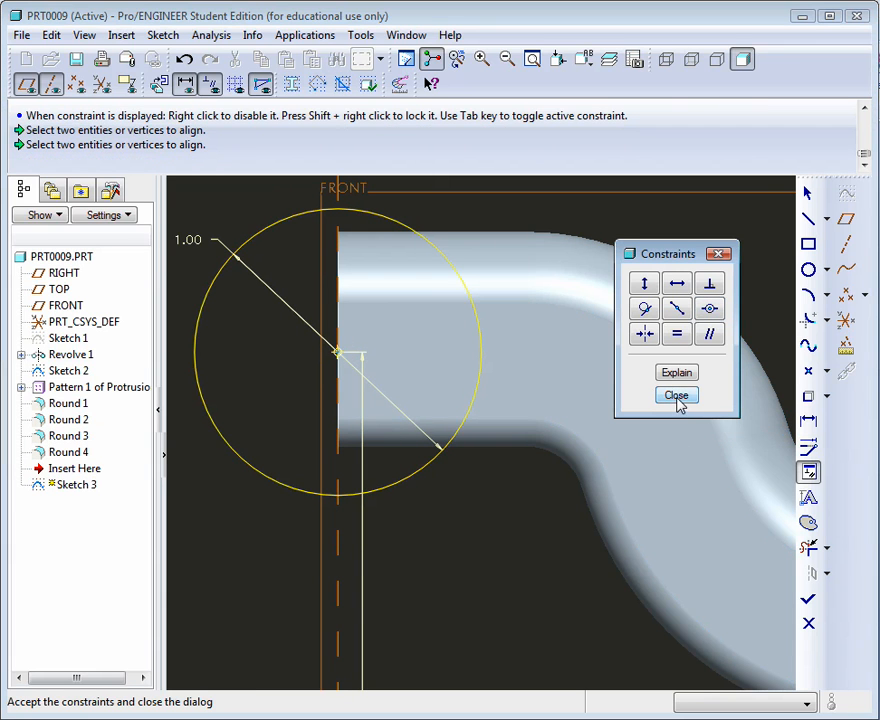
left_click(677, 396)
scroll(652, 408, "up", 6)
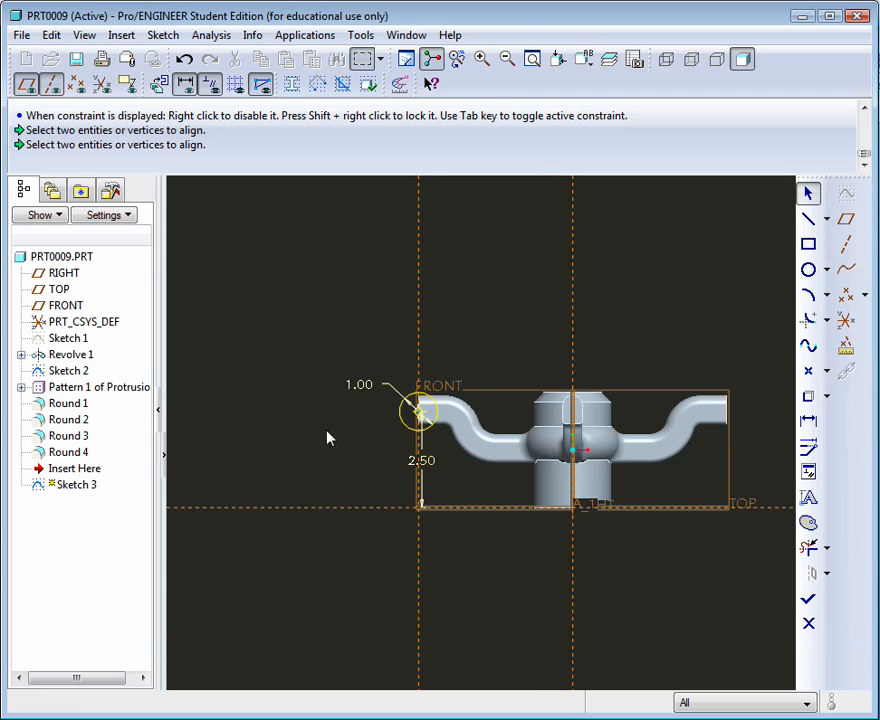
key("ctrl+d")
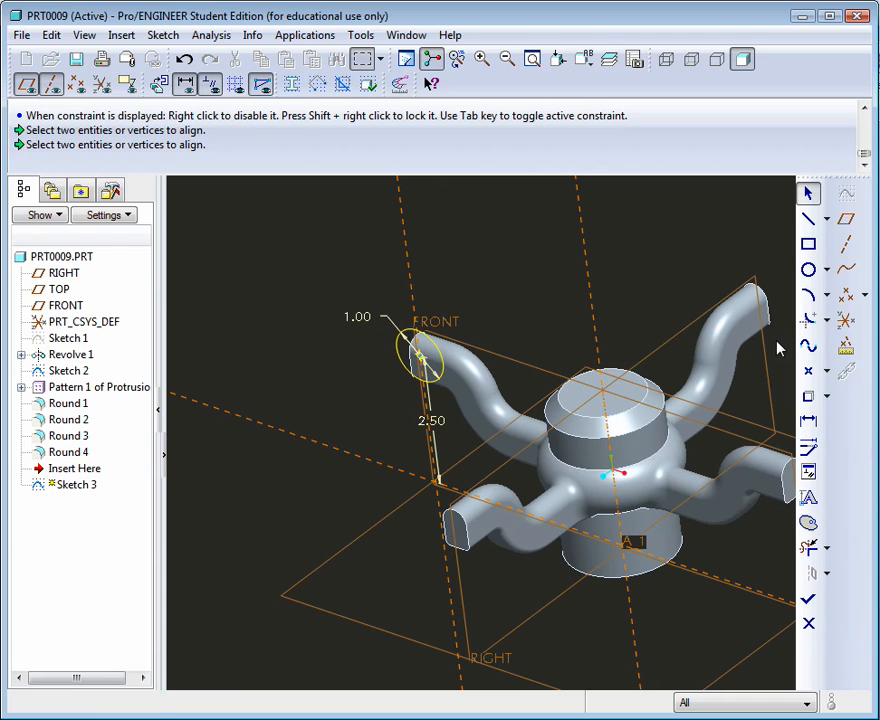
left_click(809, 600)
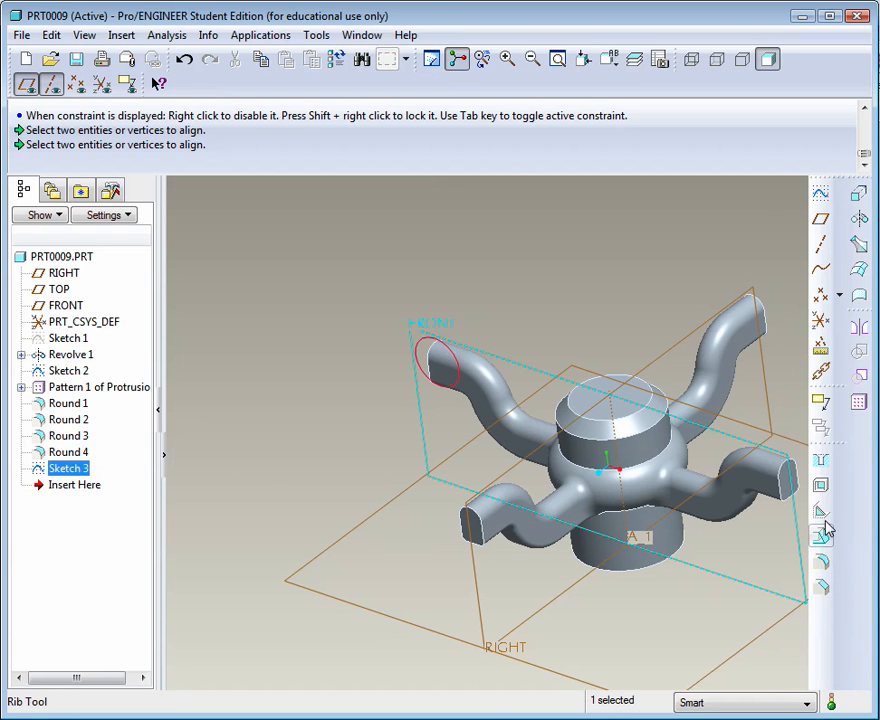
Revolve the circle sketch 360 degrees about the hub's central axis A_1 to form a solid rim
left_click(860, 221)
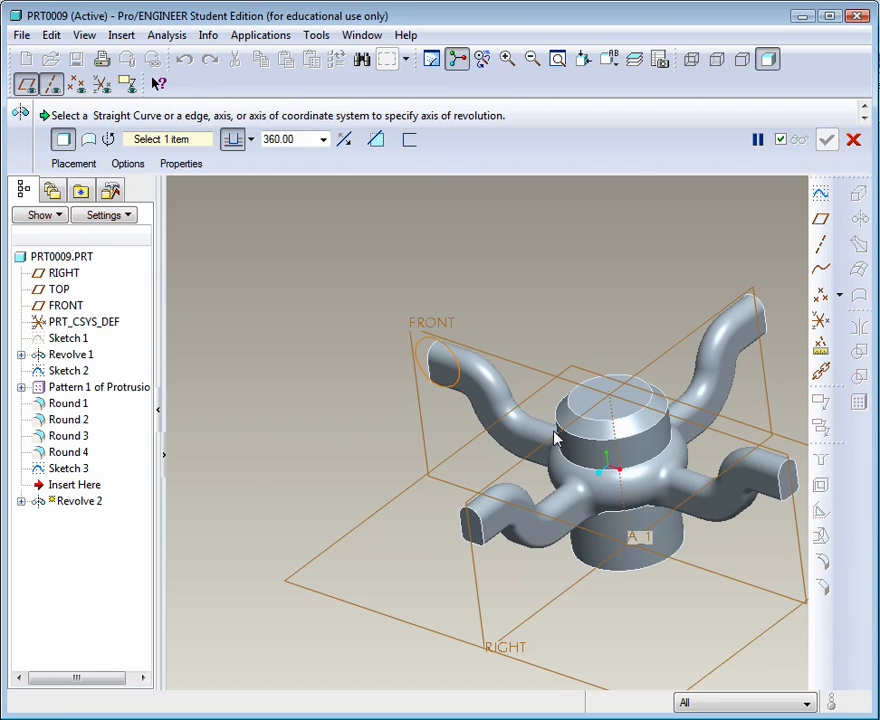
scroll(554, 436, "up", 2)
scroll(623, 446, "down", 3)
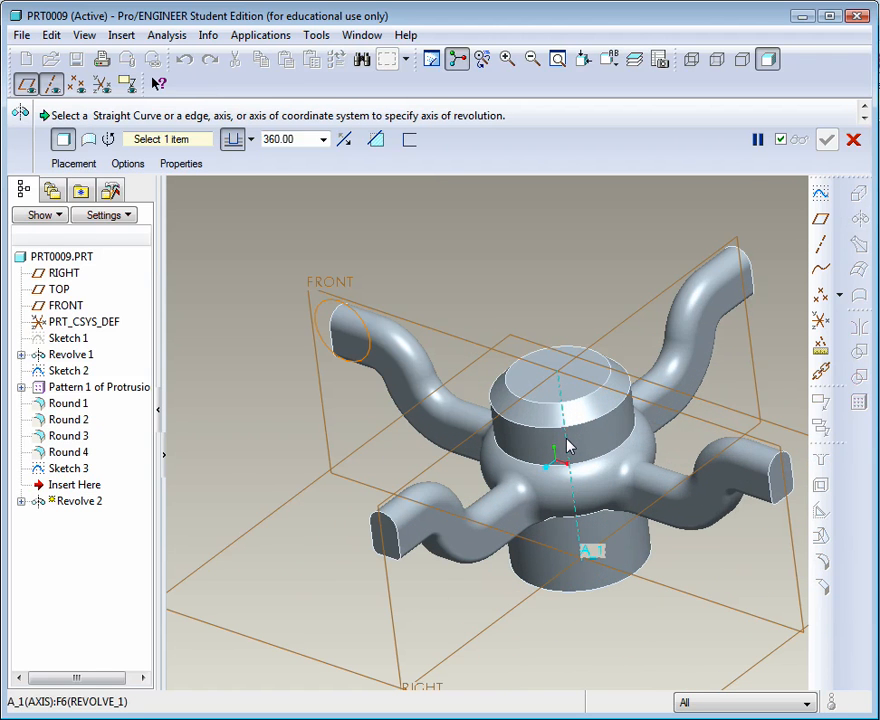
left_click(566, 441)
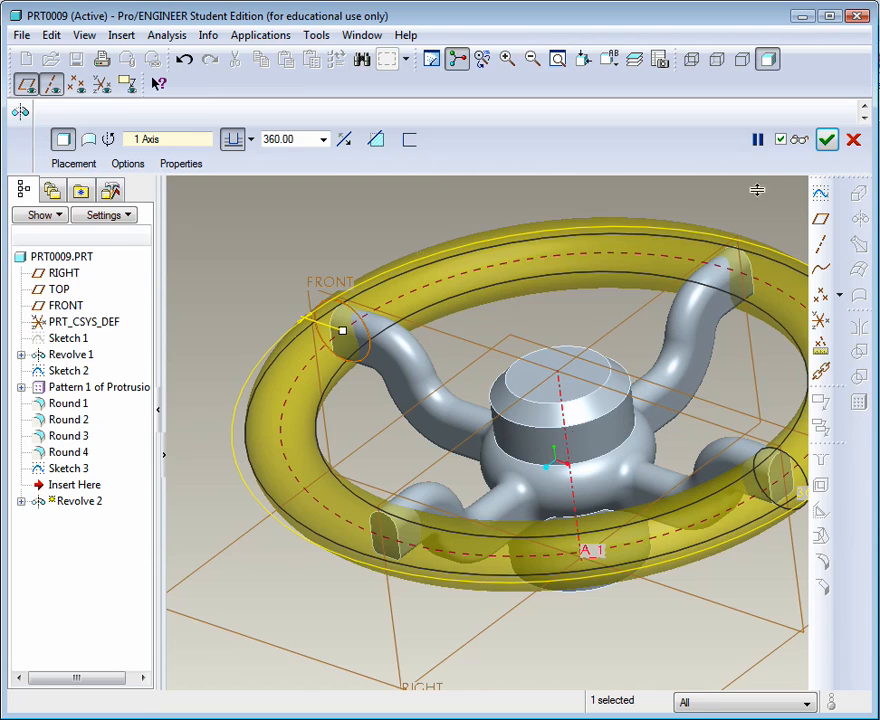
left_click(826, 141)
Round the edges where all four arms meet the rim with a radius of 0.10
middle_click_drag(317, 288, 548, 372)
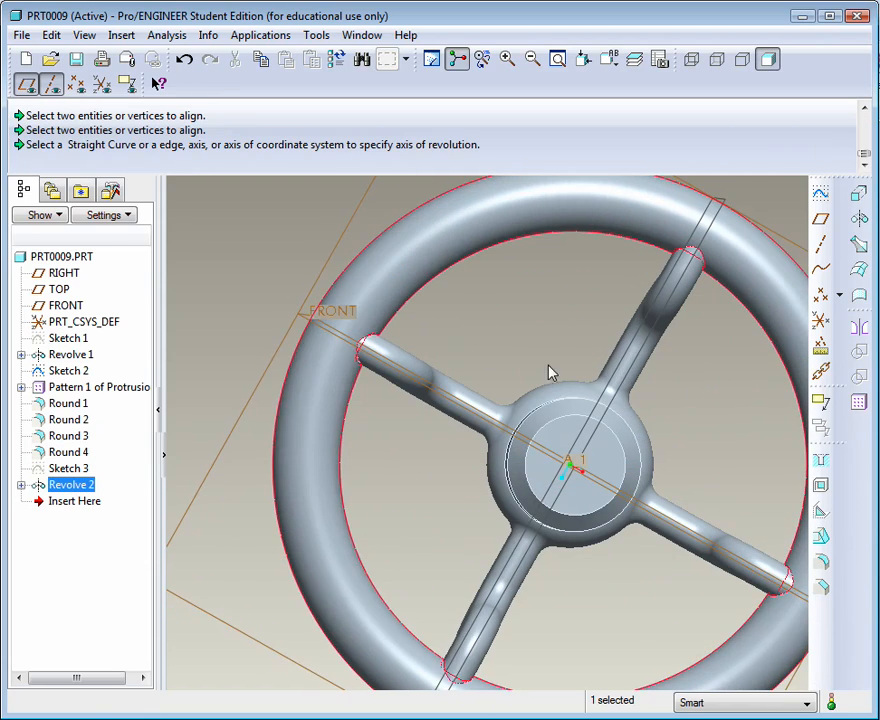
left_click(681, 403)
middle_click_drag(681, 403, 690, 343)
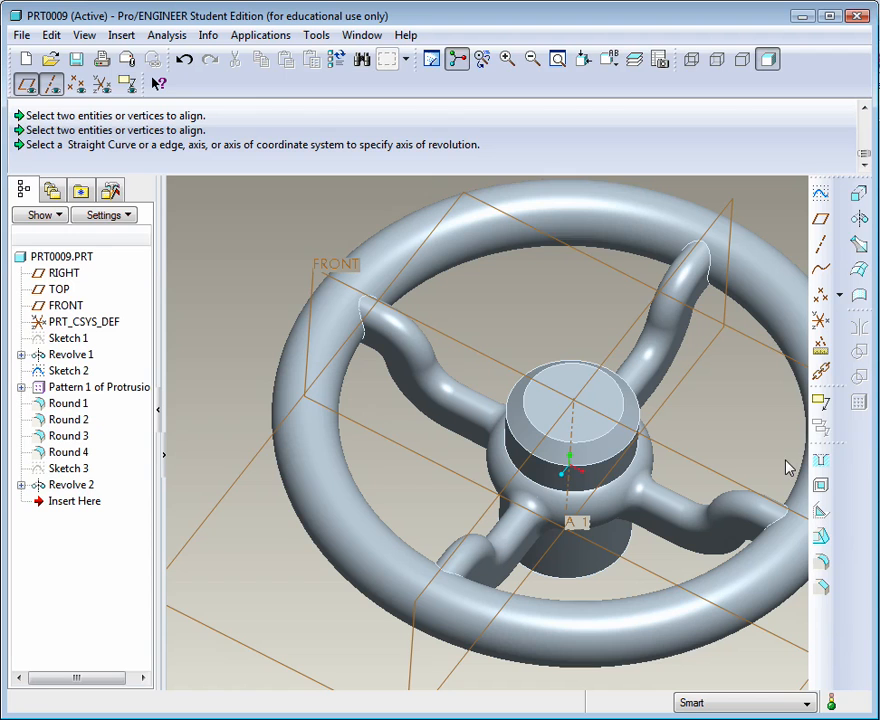
left_click(821, 561)
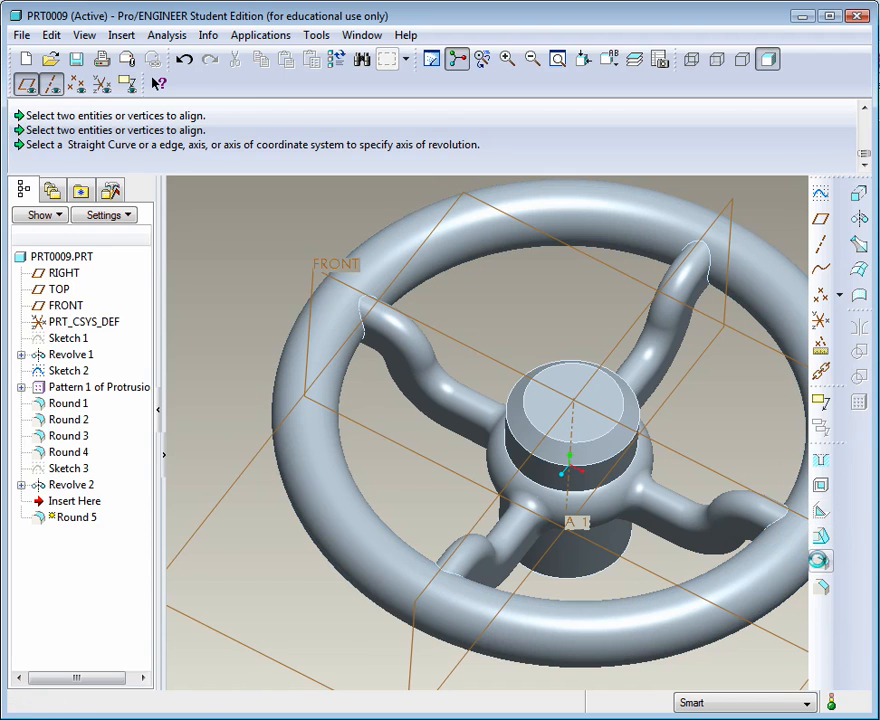
left_click(710, 257)
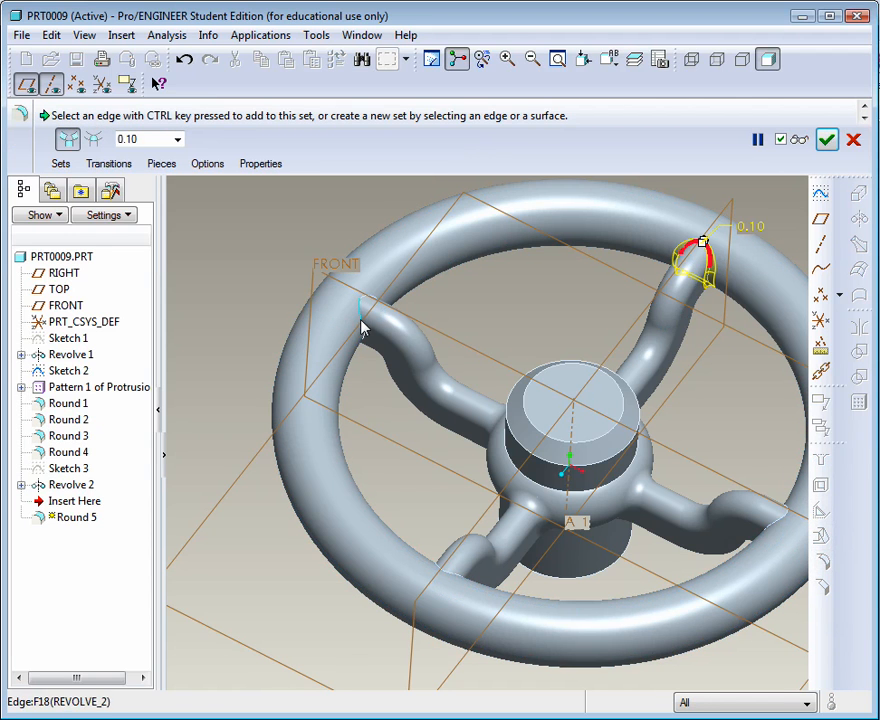
left_click(362, 328)
left_click(455, 583)
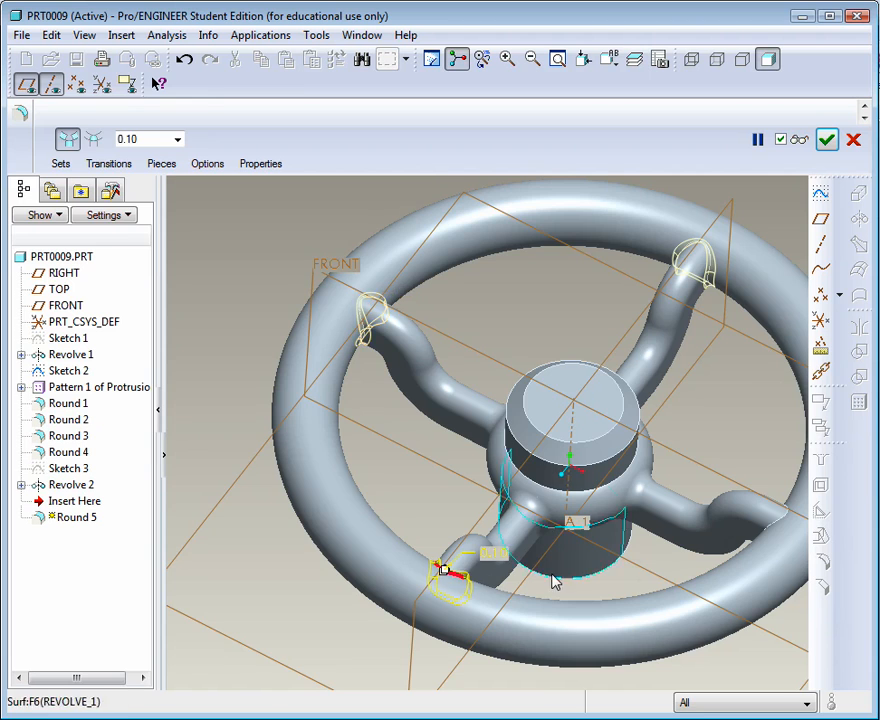
scroll(654, 543, "up", 3)
scroll(760, 530, "down", 6)
left_click(770, 537)
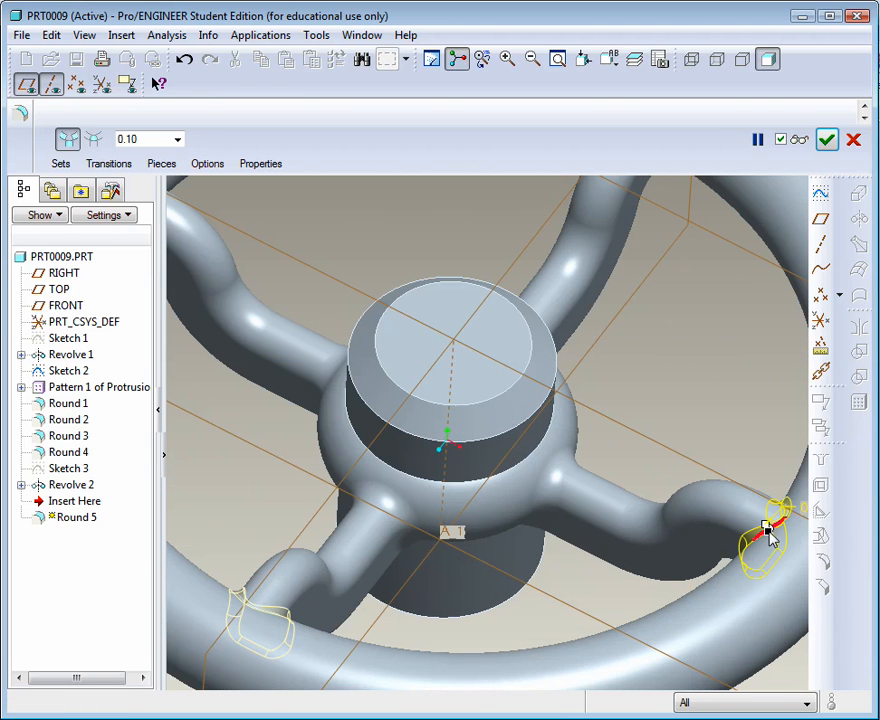
left_click(826, 140)
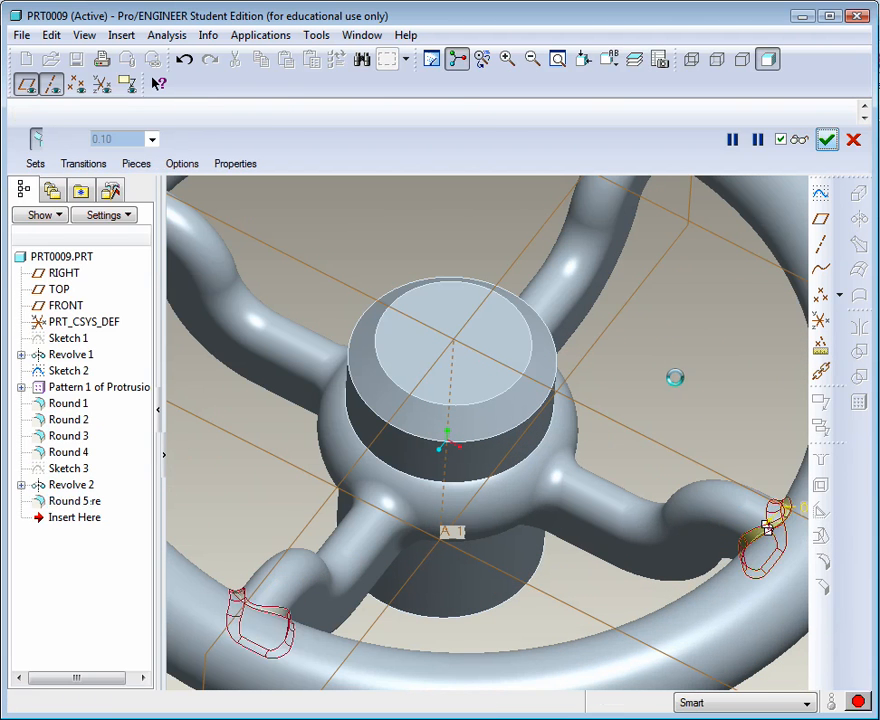
Restore the default orientation and hide the datum planes and axes
key("ctrl+d")
scroll(668, 366, "down", 2)
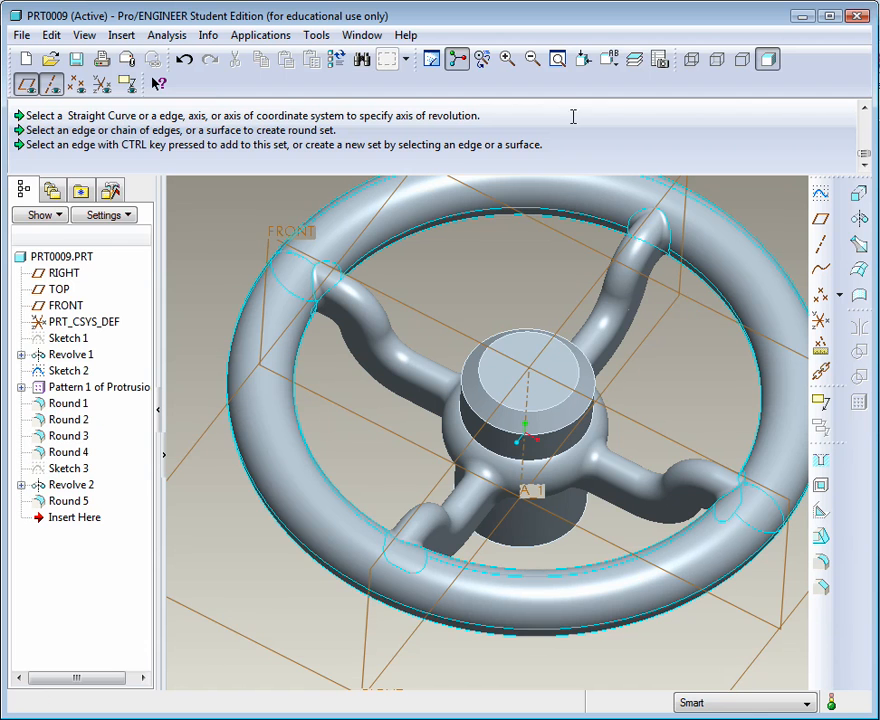
left_click(29, 84)
left_click(52, 85)
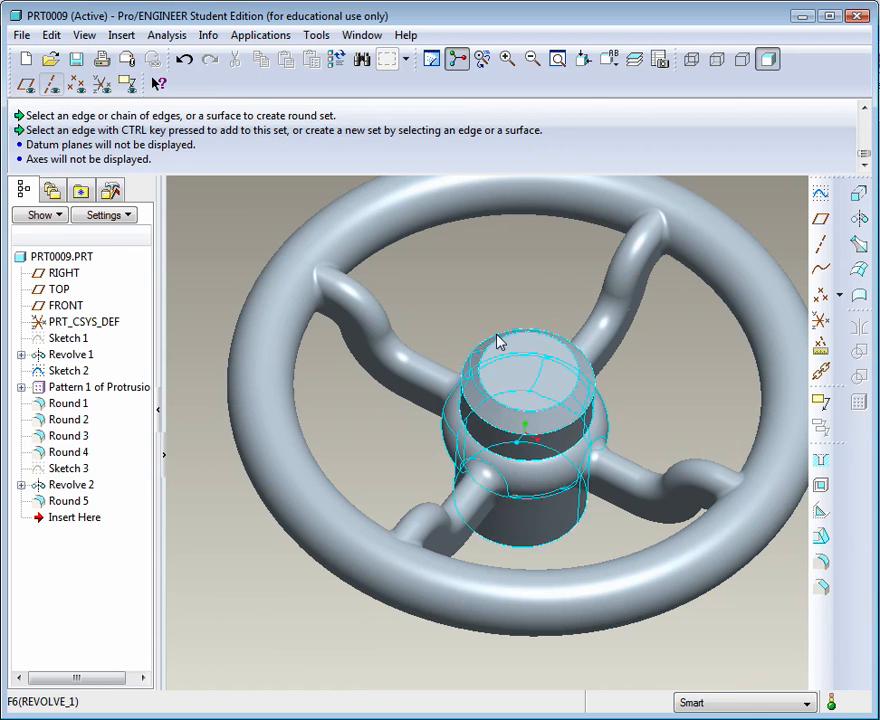
Inspect the completed wheel from several angles and switch to the Word tutorial to check its Revolve step and finished picture
mouse_move(550, 362)
middle_mouse_down()
mouse_move(534, 326)
mouse_move(554, 346)
middle_mouse_up()
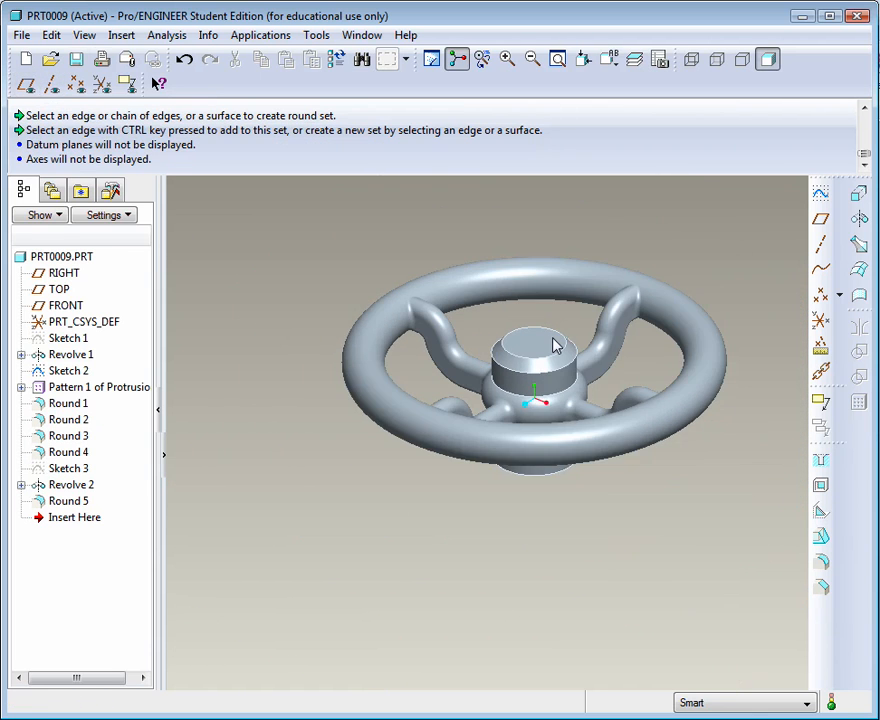
scroll(614, 276, "down", 2)
mouse_move(517, 376)
middle_mouse_down()
mouse_move(515, 306)
mouse_move(509, 379)
middle_mouse_up()
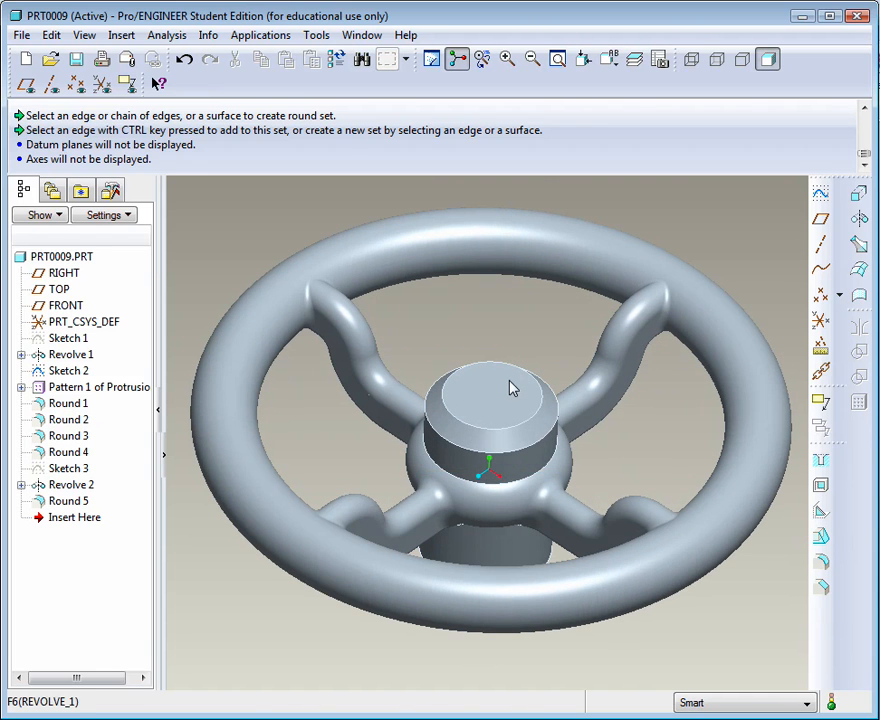
middle_click_drag(481, 456, 512, 458)
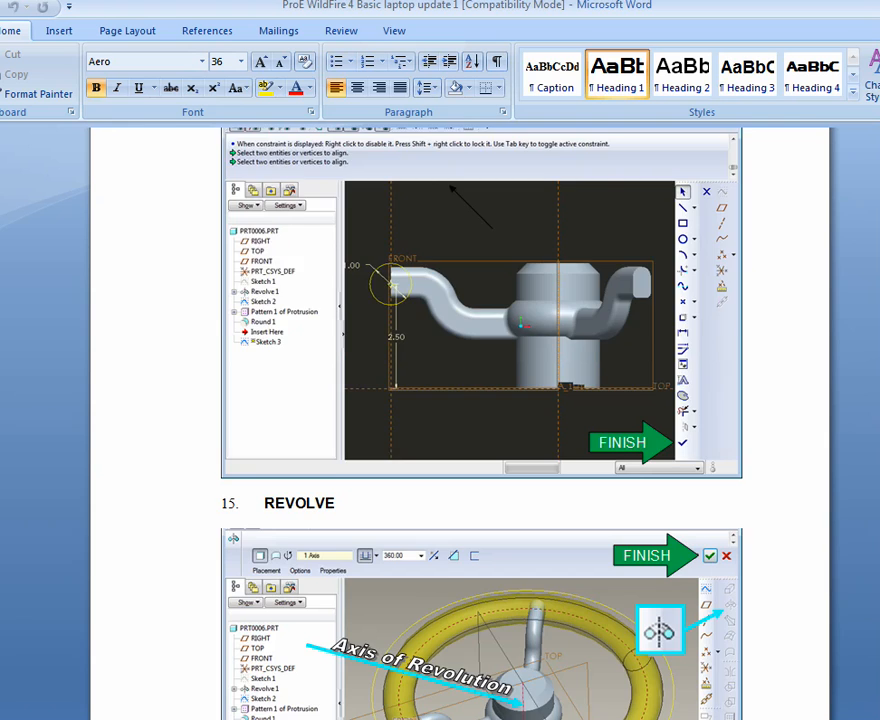
scroll(460, 420, "down", 7)
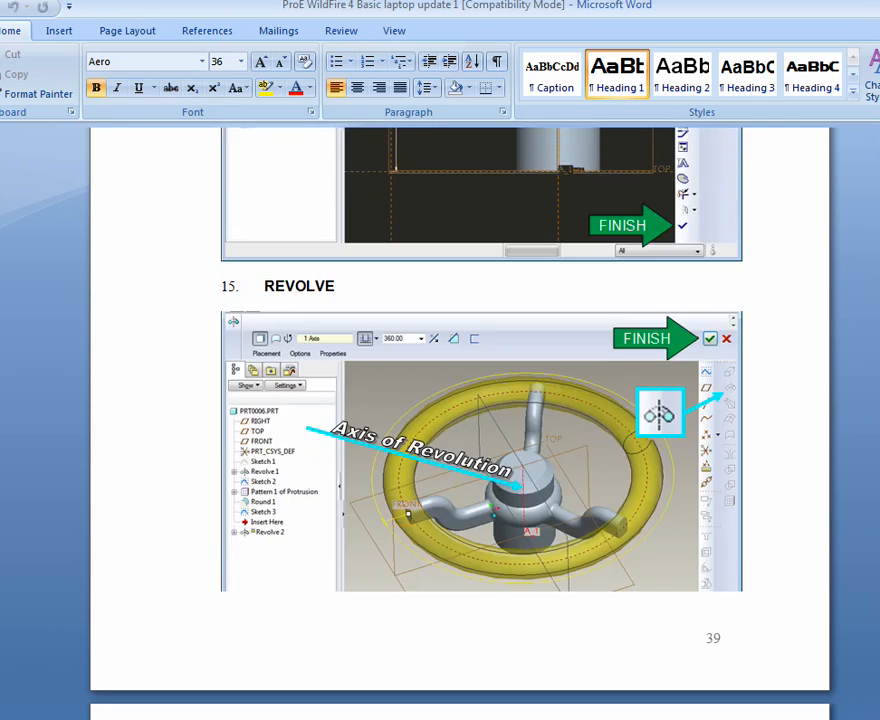
scroll(460, 420, "down", 8)
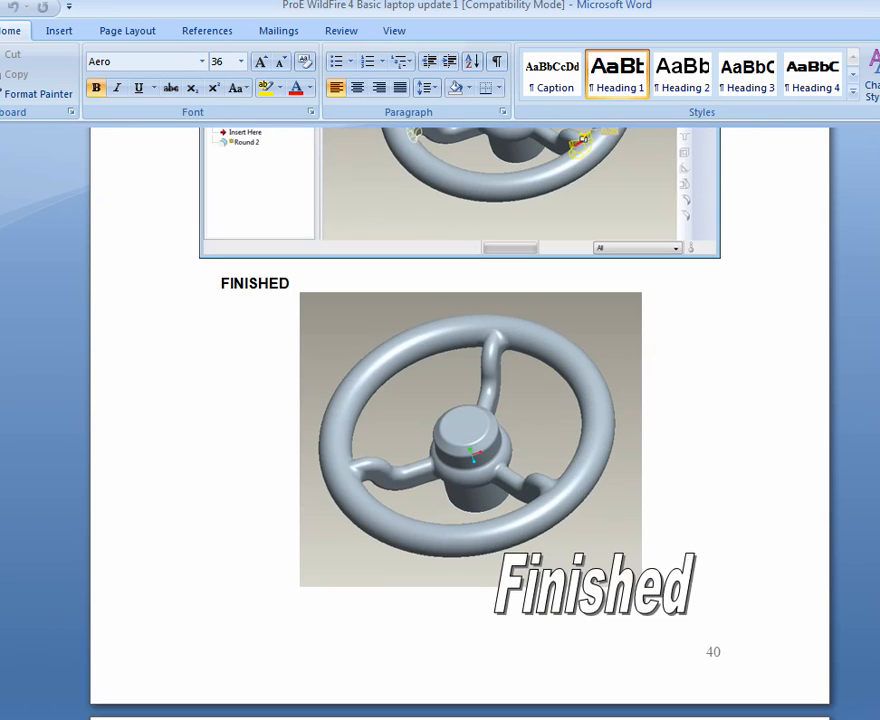
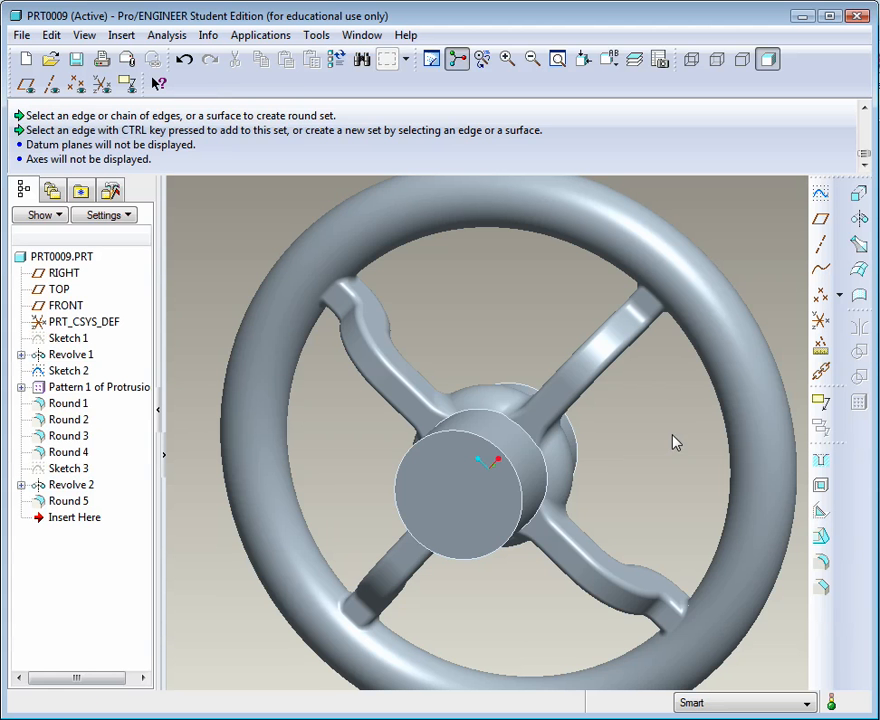
Start a simple hole on the flat end face of the hub's unchamfered side, using linear placement
left_click(824, 466)
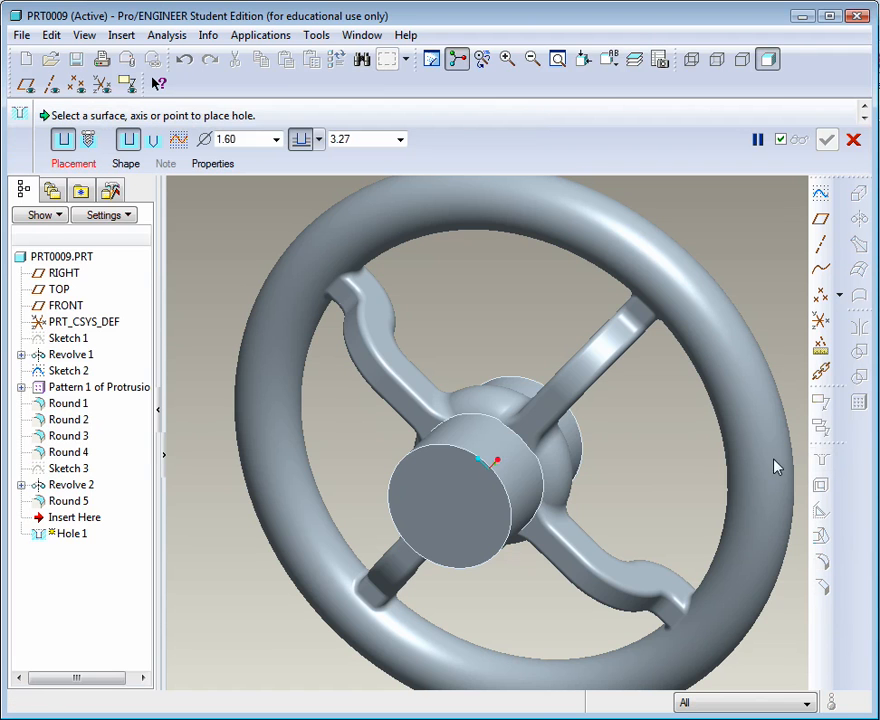
left_click(75, 166)
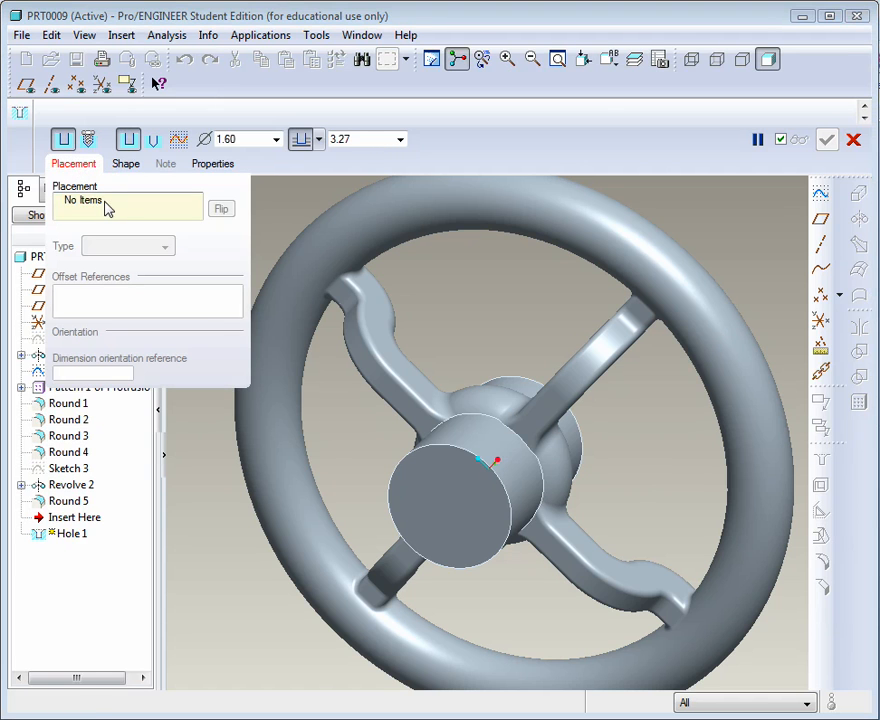
left_click(458, 516)
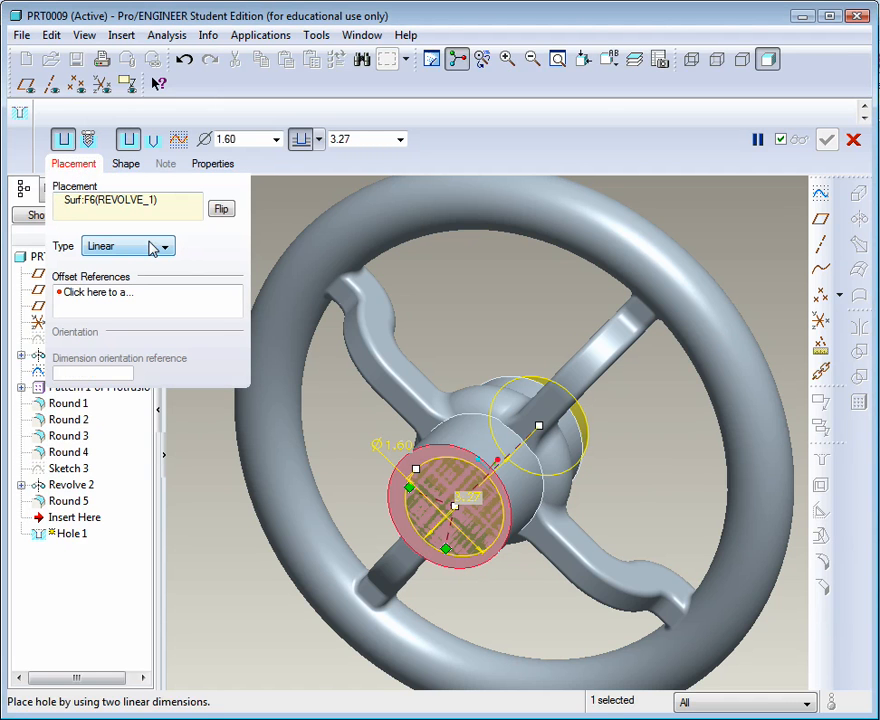
Set the hole's blind depth to 1.50 and its diameter to 0.50
left_click(127, 167)
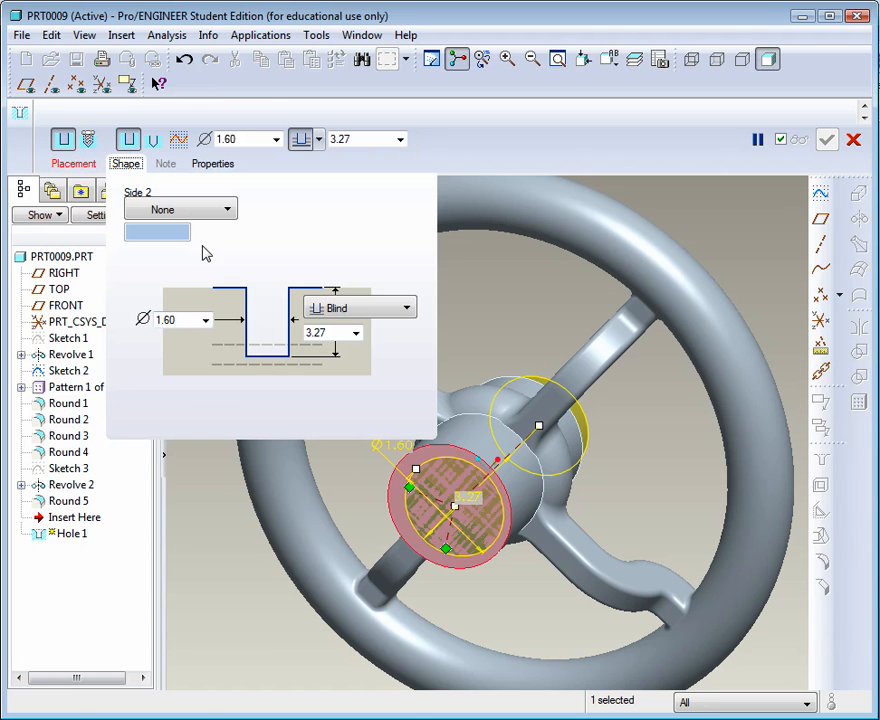
left_click(226, 214)
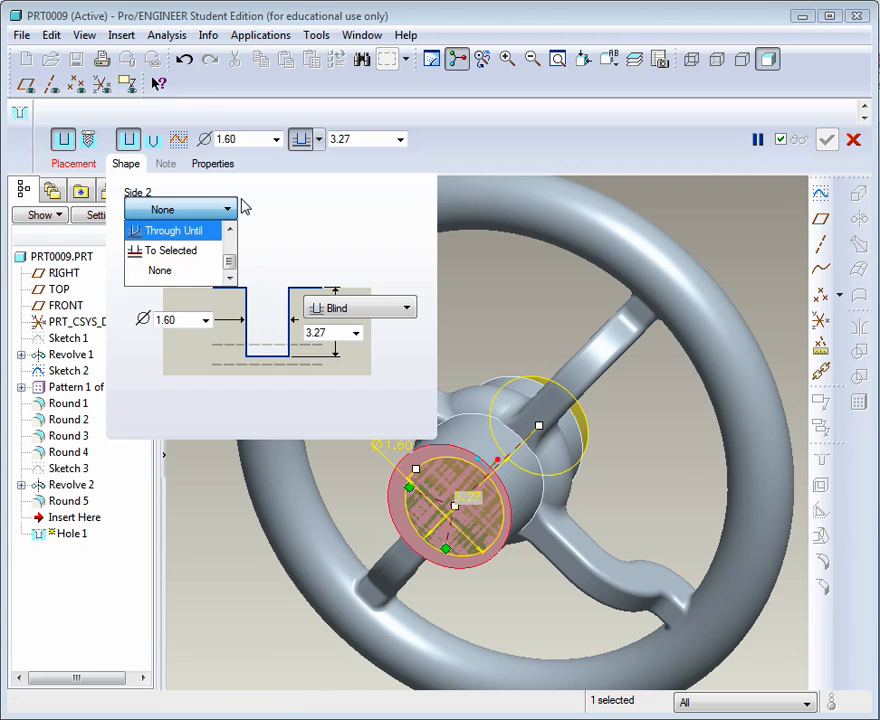
left_click(231, 214)
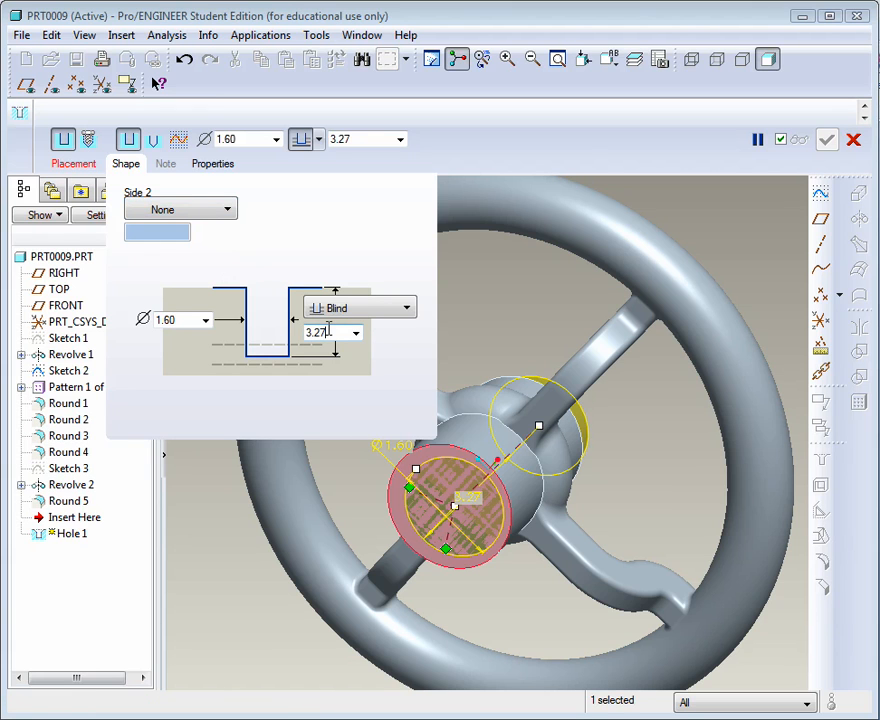
type("1.5")
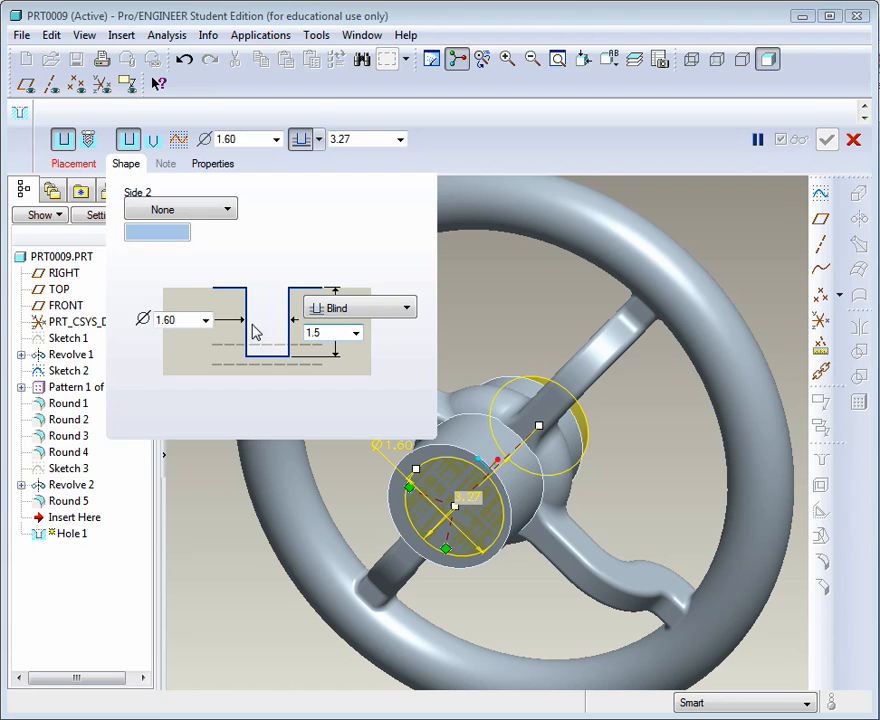
left_click(174, 319)
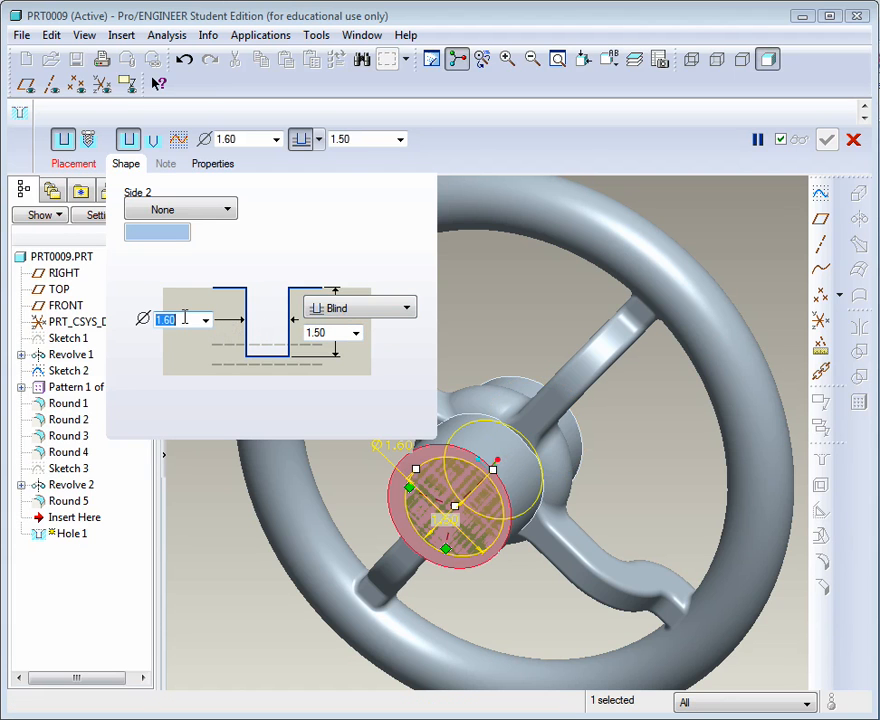
key("BackSpace")
type(".")
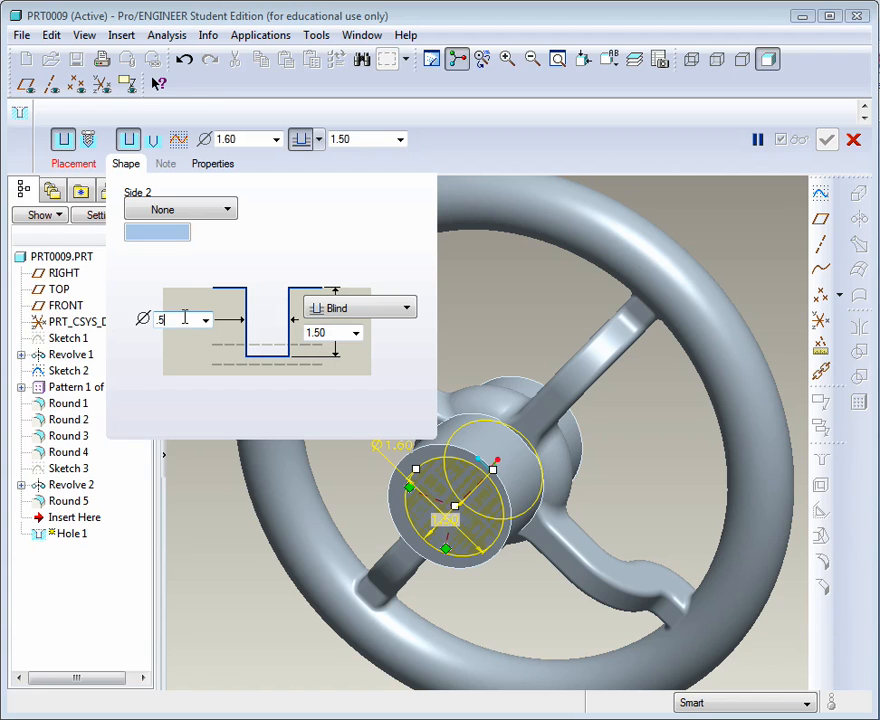
type("5")
left_click(310, 334)
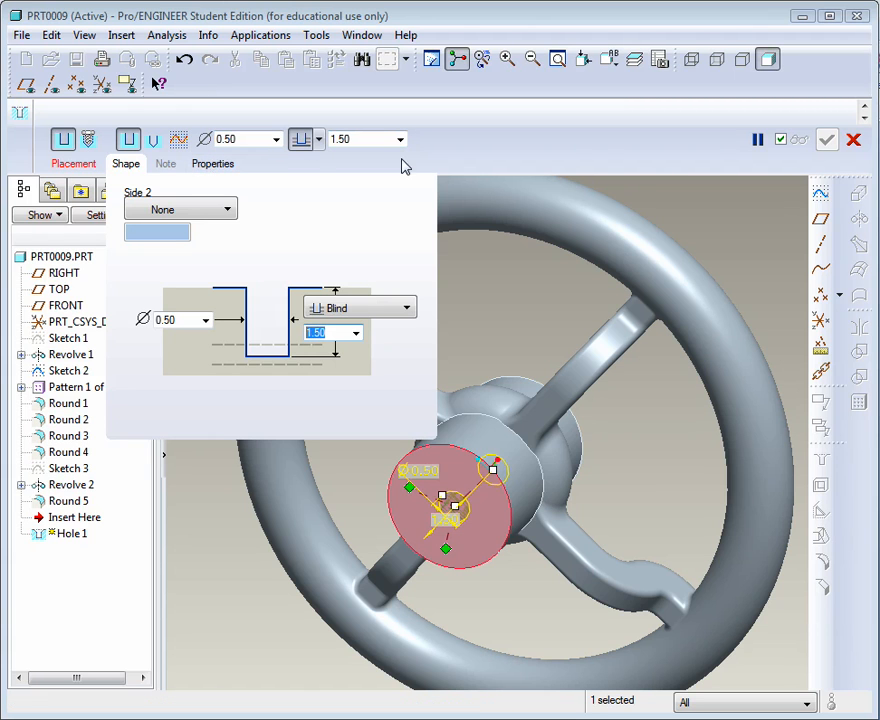
Locate the hole near the face's centre, offset about 0.06 from the FRONT and RIGHT datum planes, and complete it
left_click(214, 167)
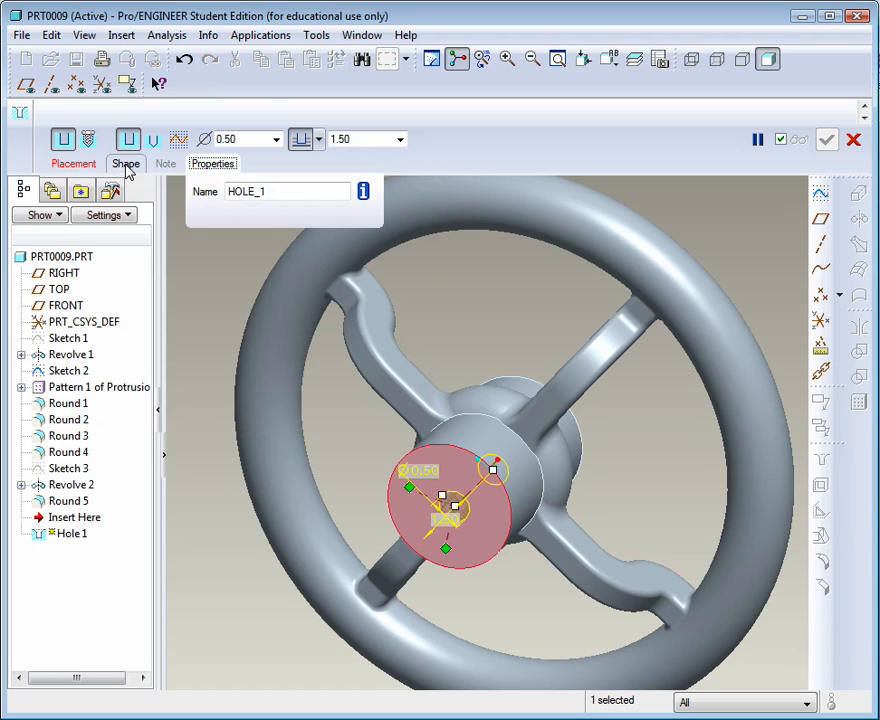
left_click(74, 164)
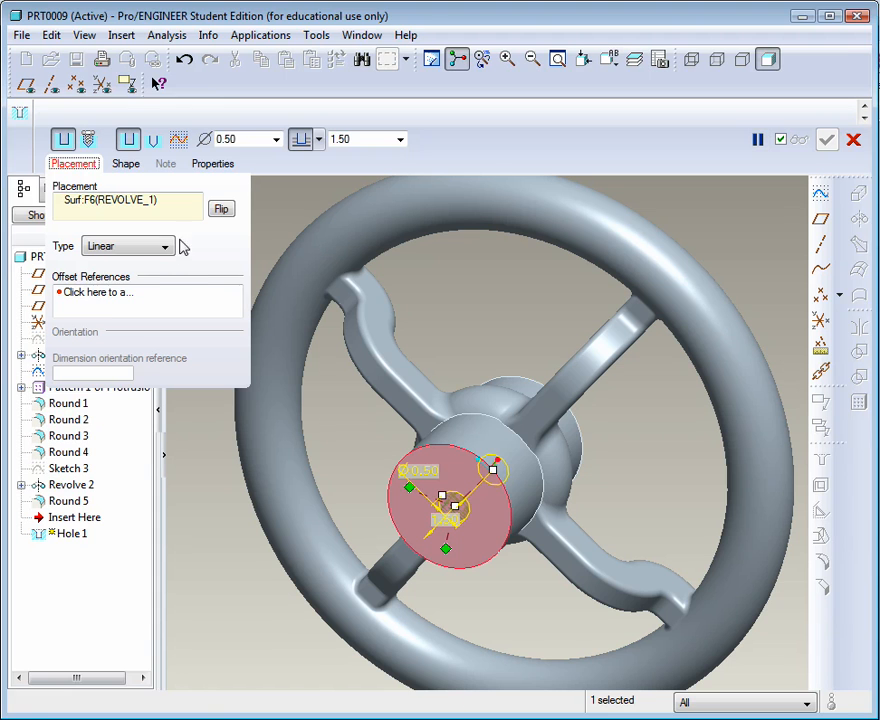
left_click(120, 296)
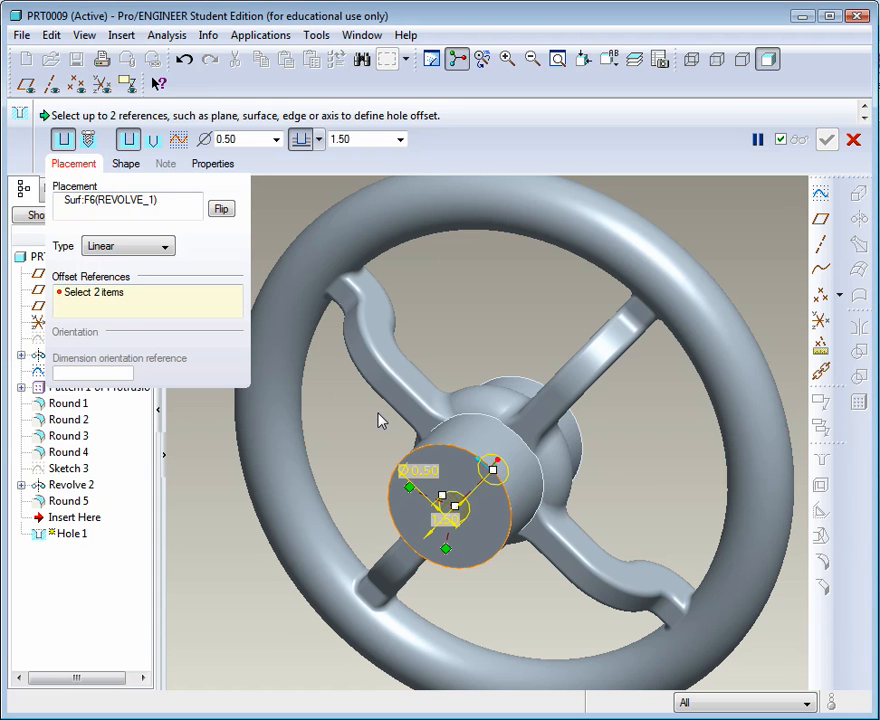
middle_click_drag(493, 473, 444, 462)
scroll(448, 439, "down", 3)
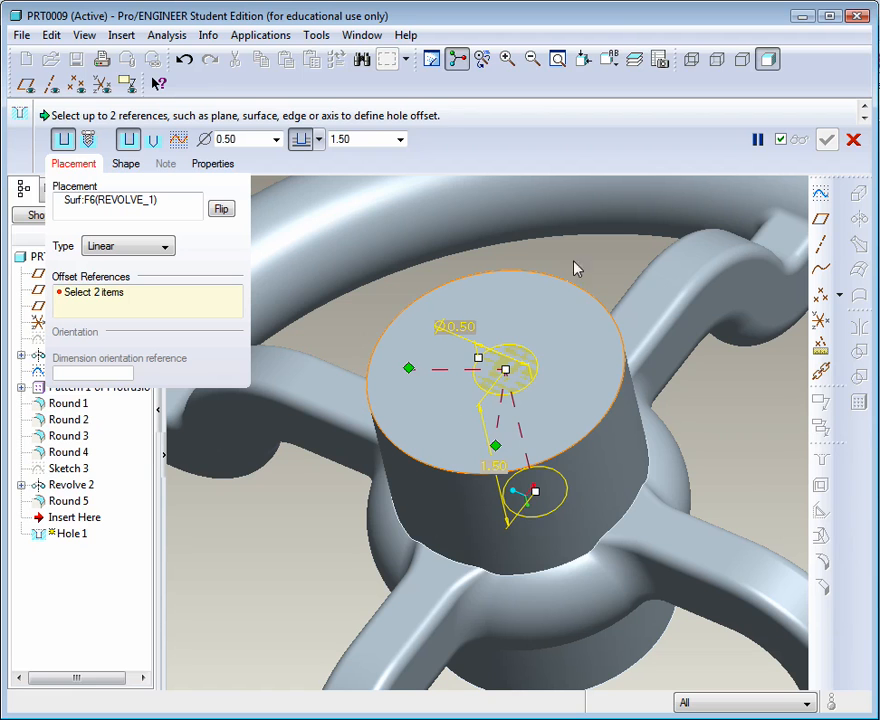
left_click(26, 84)
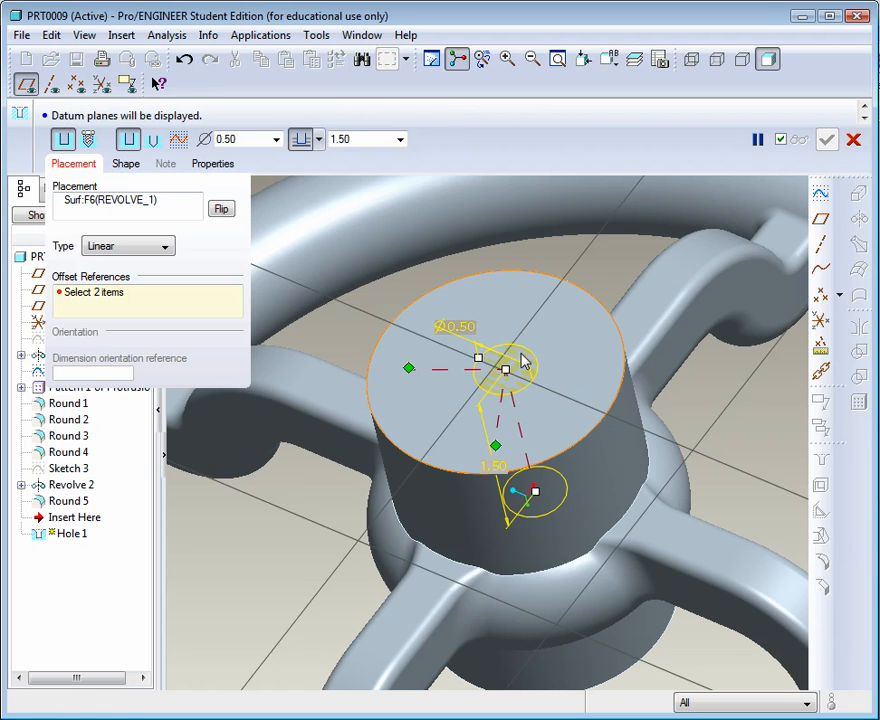
left_click_drag(497, 447, 426, 458)
left_click_drag(418, 371, 612, 418)
middle_click_drag(520, 393, 501, 360)
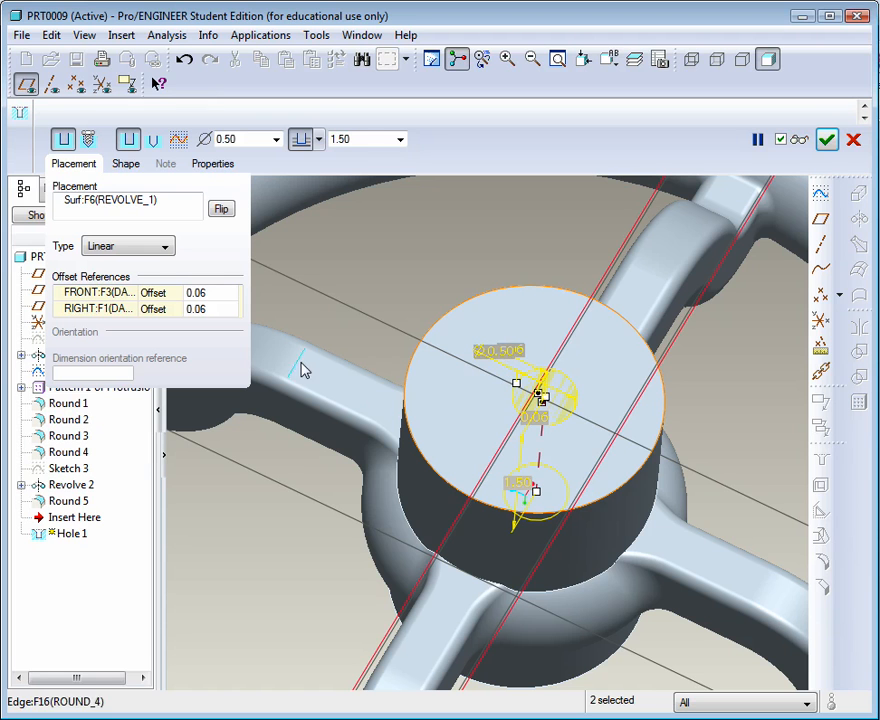
left_click(160, 208)
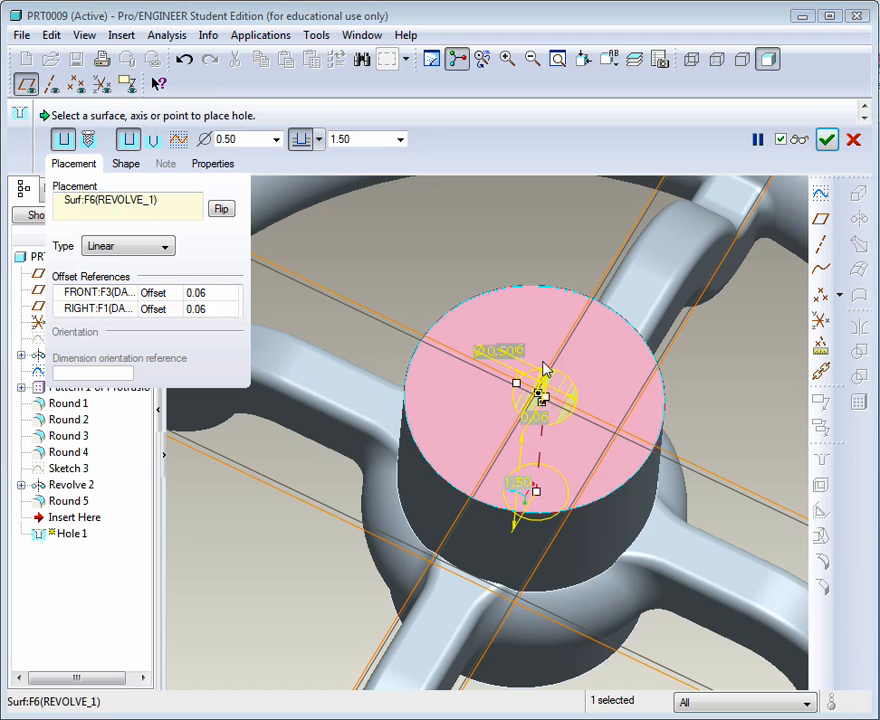
left_click(826, 140)
left_click(391, 265)
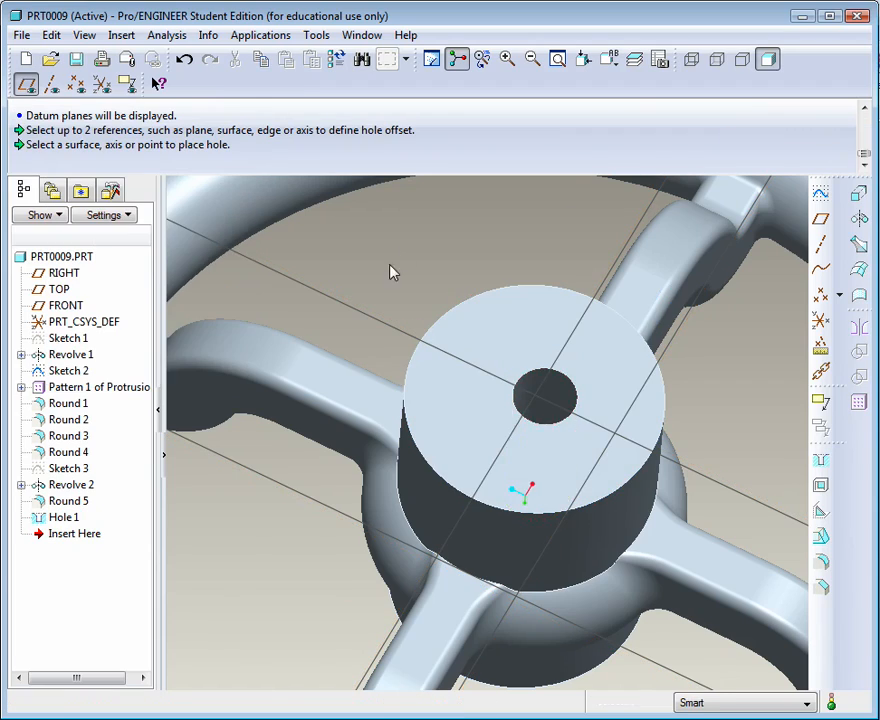
scroll(439, 328, "up", 2)
middle_click_drag(555, 322, 397, 437)
scroll(422, 442, "up", 2)
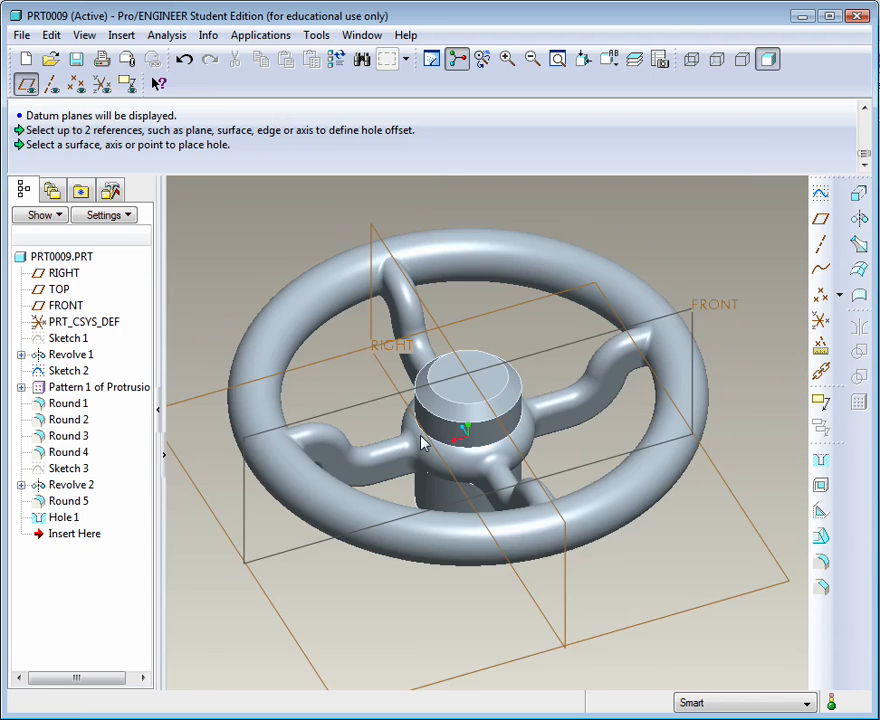
scroll(446, 346, "down", 1)
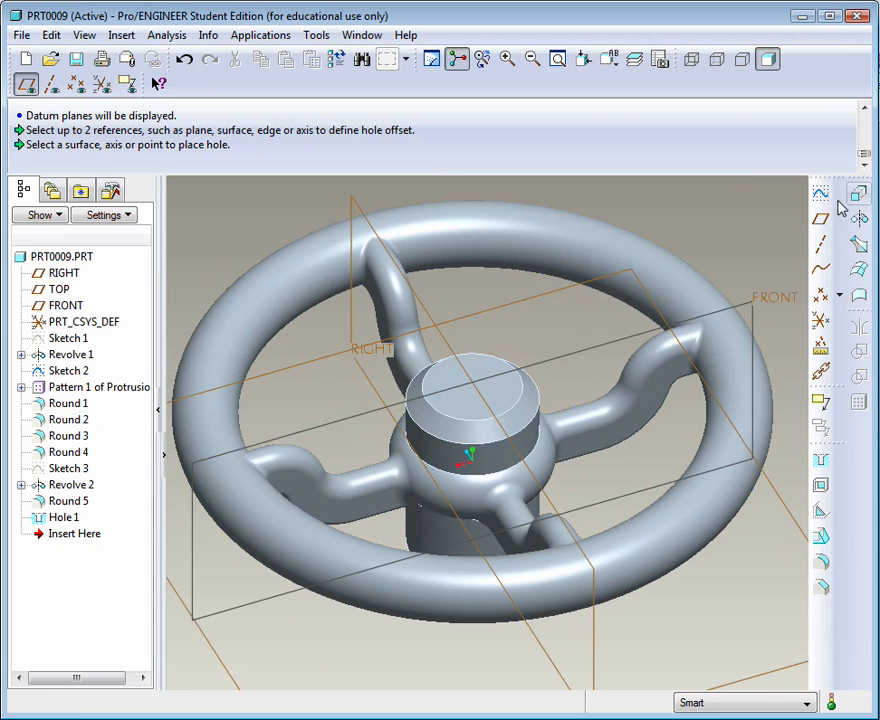
scroll(704, 316, "up", 1)
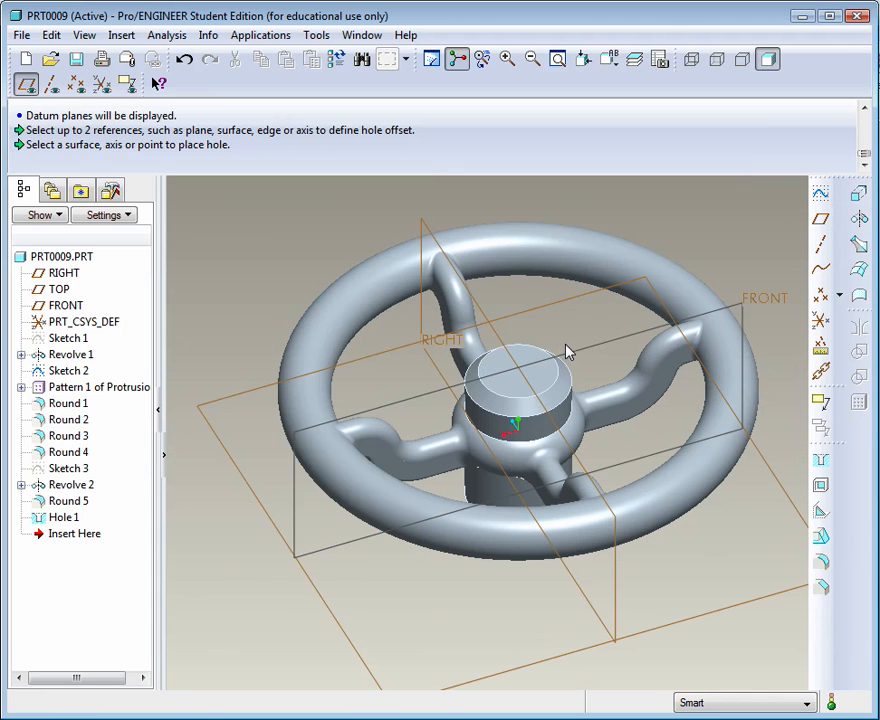